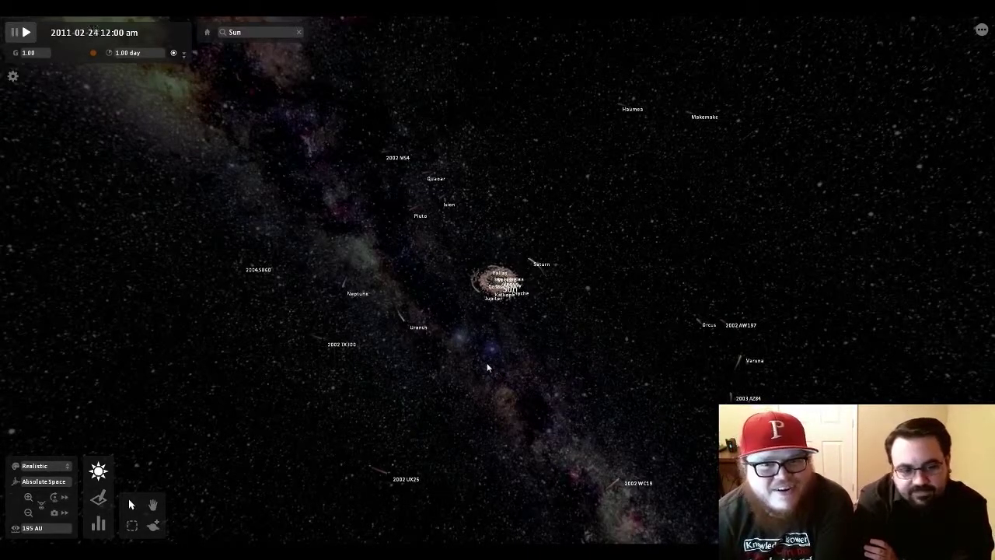
Set the mass of Uranus to 1 sun and watch how the surrounding orbits react
{"action": "left_click", "coordinate": [405, 325]}
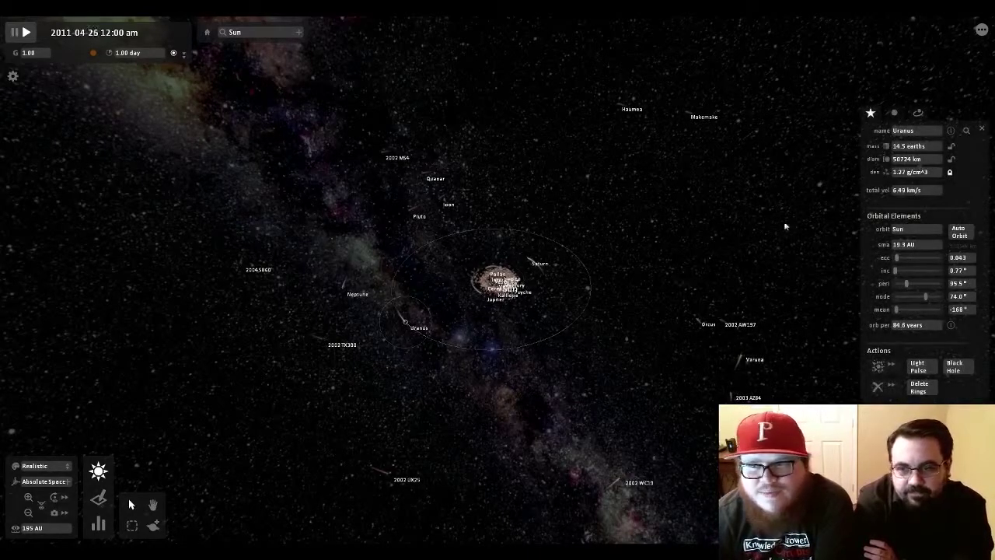
{"action": "left_click", "coordinate": [909, 146]}
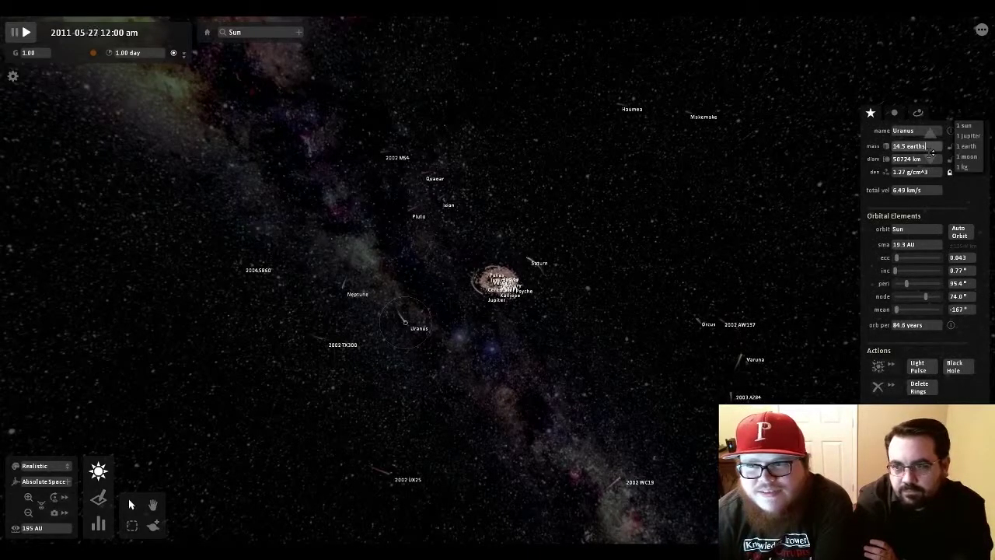
{"action": "left_click", "coordinate": [975, 126]}
{"action": "scroll", "coordinate": [467, 385], "scroll_direction": "up", "scroll_amount": 5}
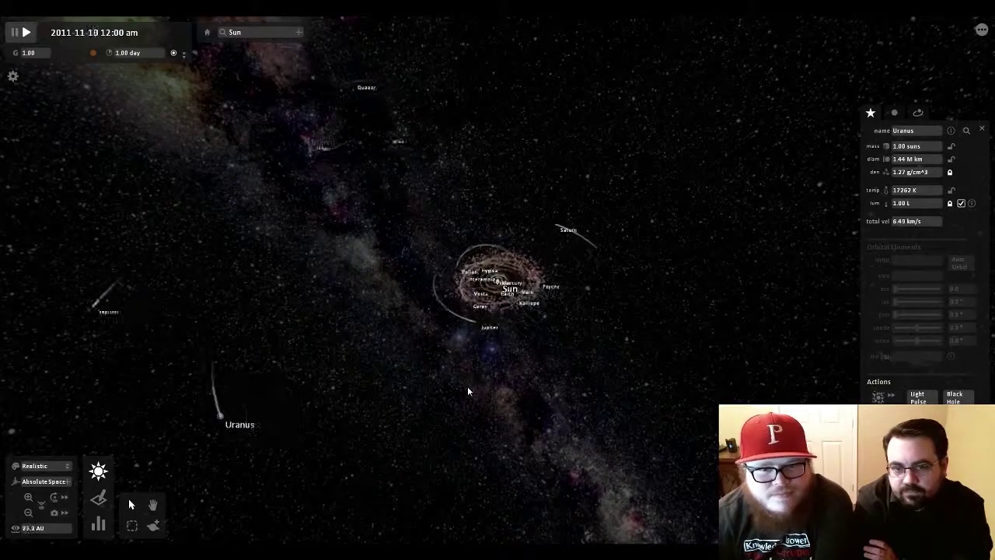
{"action": "scroll", "coordinate": [467, 391], "scroll_direction": "down", "scroll_amount": 2}
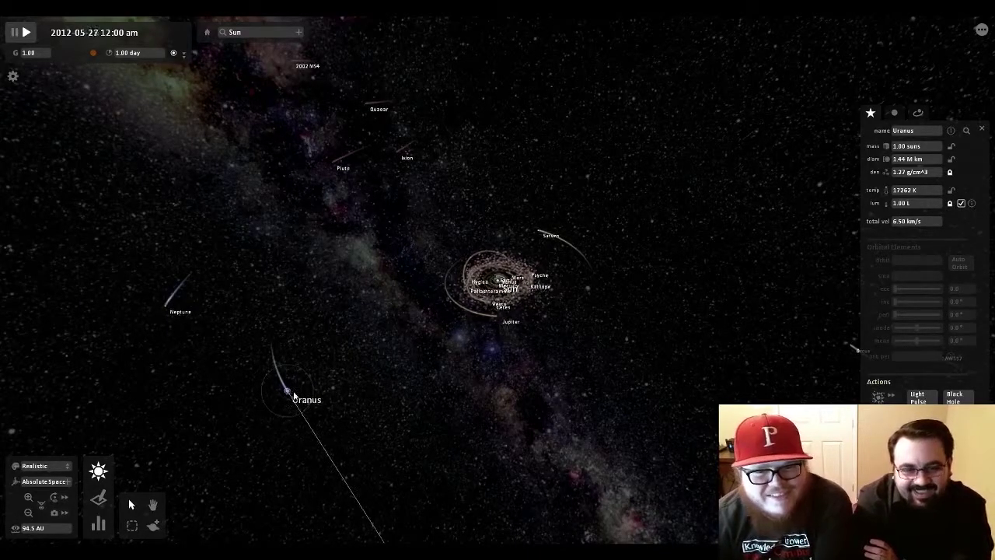
{"action": "scroll", "coordinate": [294, 396], "scroll_direction": "down", "scroll_amount": 5}
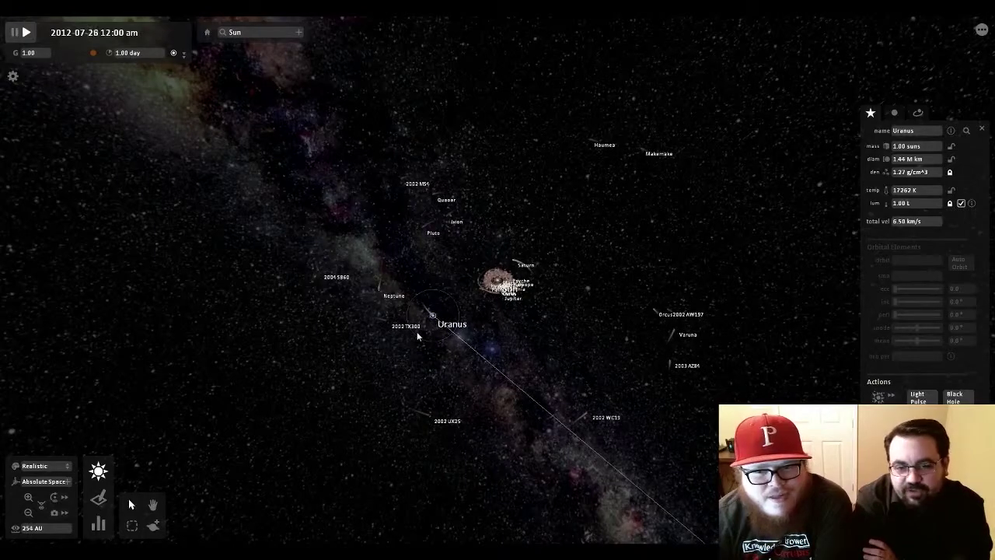
{"action": "scroll", "coordinate": [429, 326], "scroll_direction": "up", "scroll_amount": 4}
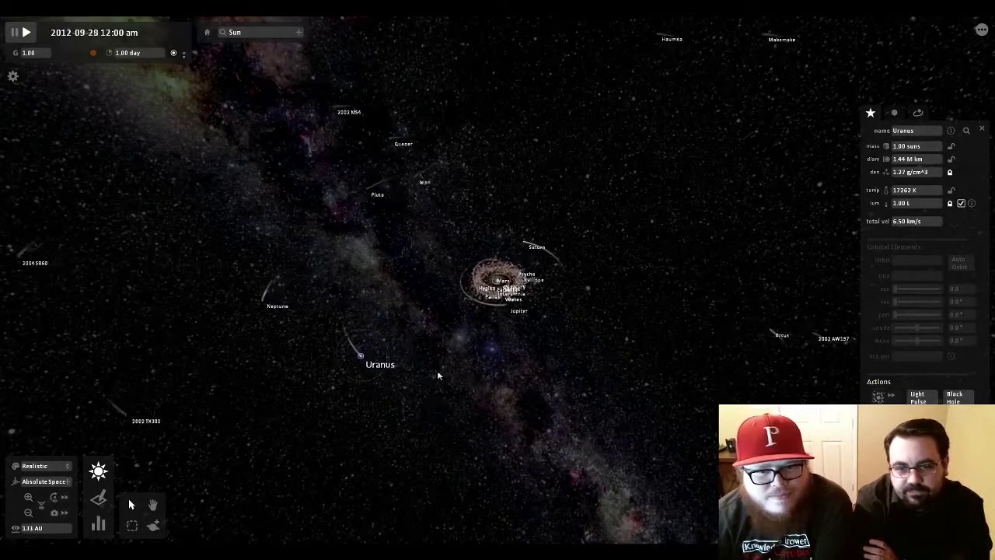
{"action": "left_click_drag", "start_coordinate": [438, 375], "coordinate": [451, 440]}
{"action": "scroll", "coordinate": [495, 366], "scroll_direction": "up", "scroll_amount": 4}
{"action": "scroll", "coordinate": [451, 440], "scroll_direction": "down", "scroll_amount": 3}
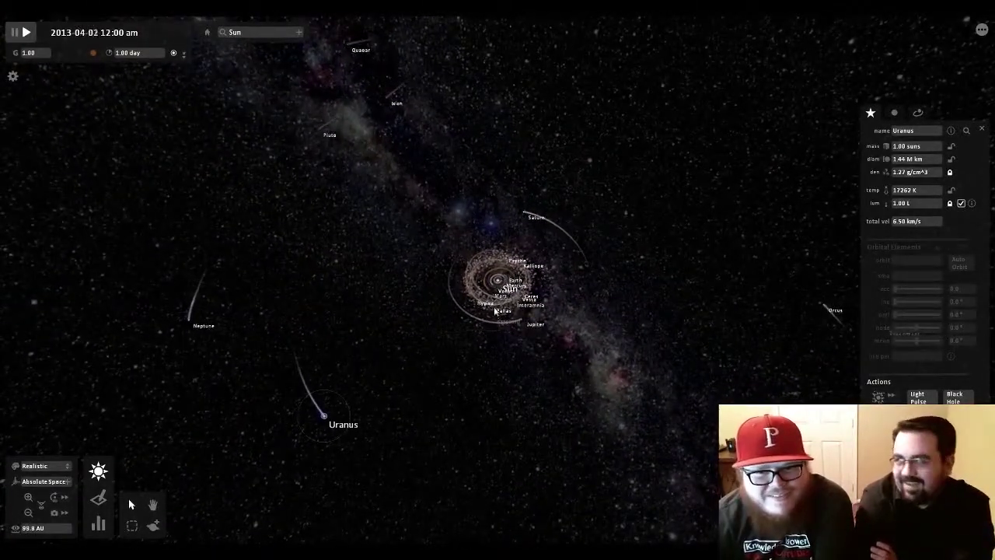
Load a fresh copy of the Our Solar System simulation
{"action": "left_click", "coordinate": [899, 148]}
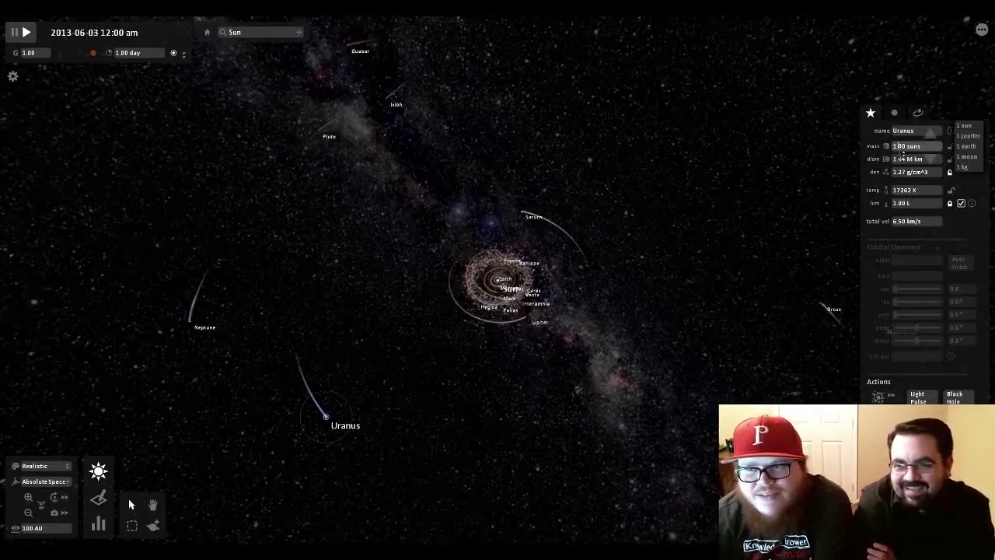
{"action": "left_click", "coordinate": [982, 30]}
{"action": "left_click", "coordinate": [834, 253]}
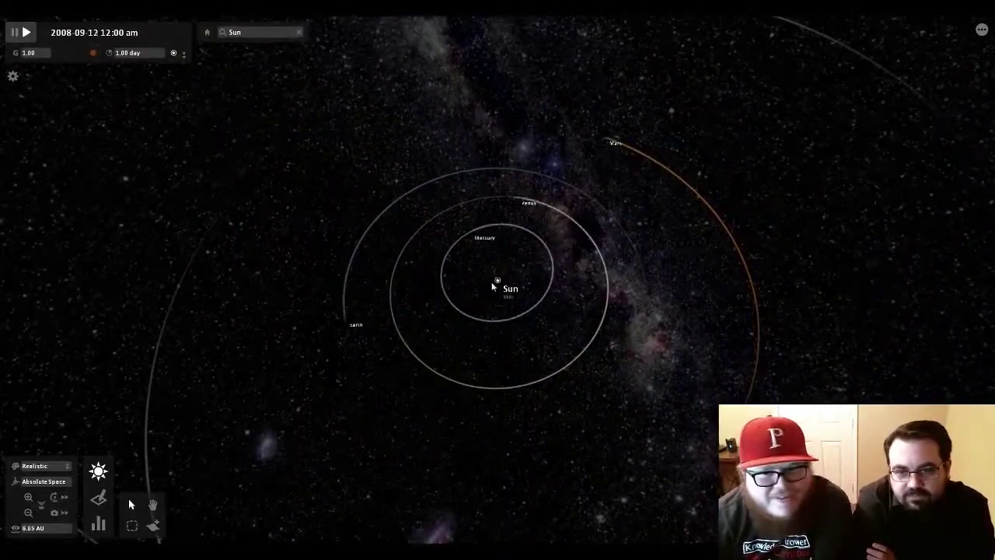
Set the Sun's mass to 5 suns and watch the planets' orbits
{"action": "left_click", "coordinate": [491, 284]}
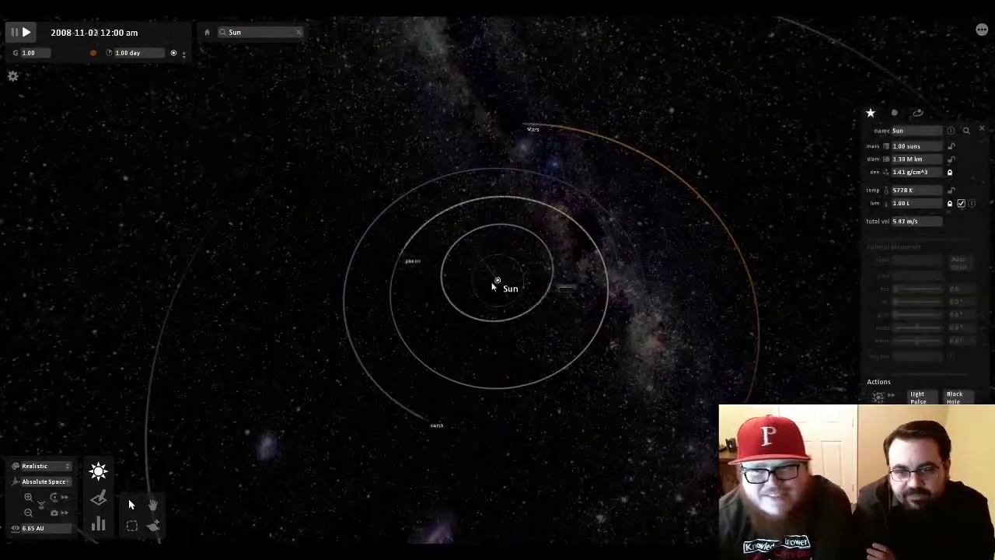
{"action": "left_click", "coordinate": [902, 147]}
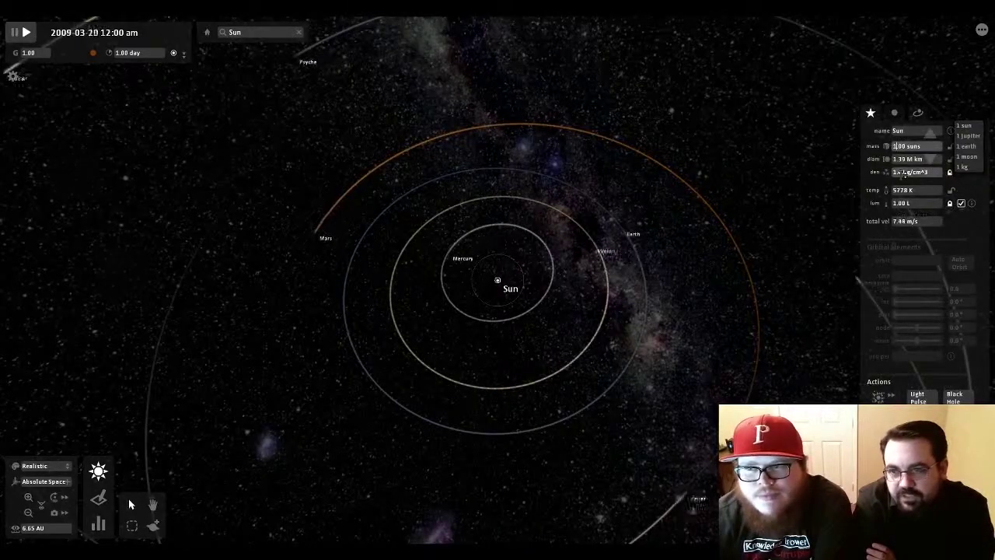
{"action": "key", "text": "BackSpace"}
{"action": "type", "text": "5"}
{"action": "key", "text": "Return"}
{"action": "scroll", "coordinate": [612, 297], "scroll_direction": "down", "scroll_amount": 4}
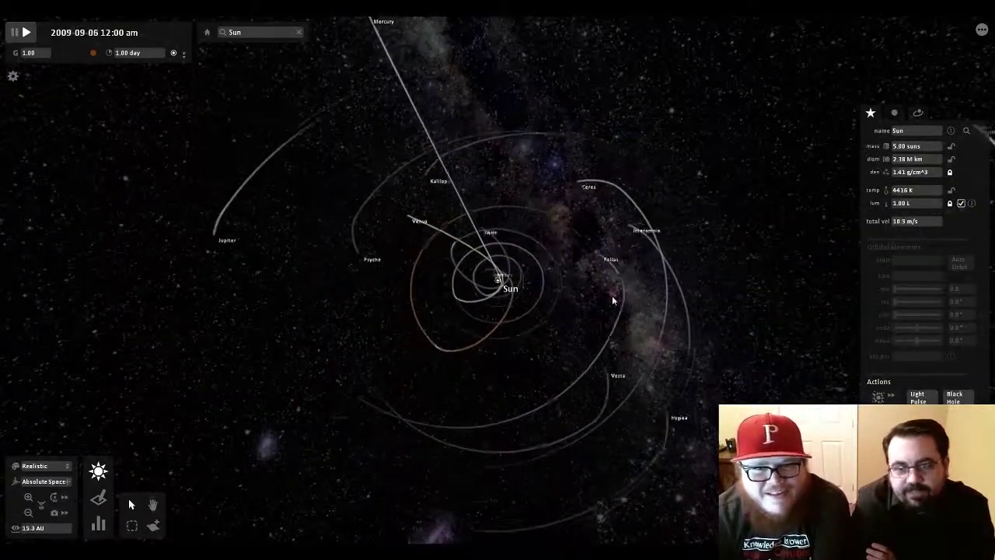
{"action": "scroll", "coordinate": [611, 295], "scroll_direction": "down", "scroll_amount": 1}
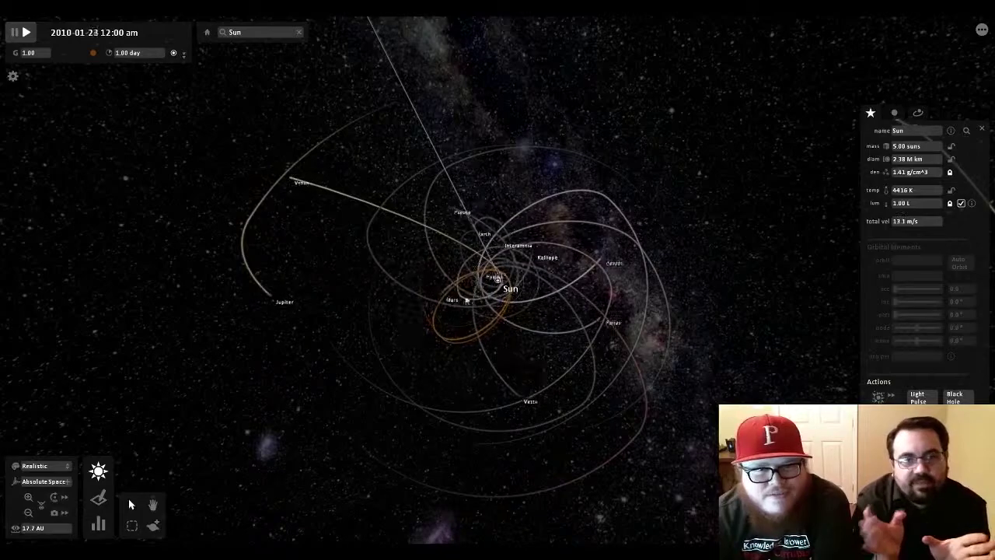
Reload the Our Solar System simulation and select the Sun to show its properties
{"action": "left_click", "coordinate": [980, 33]}
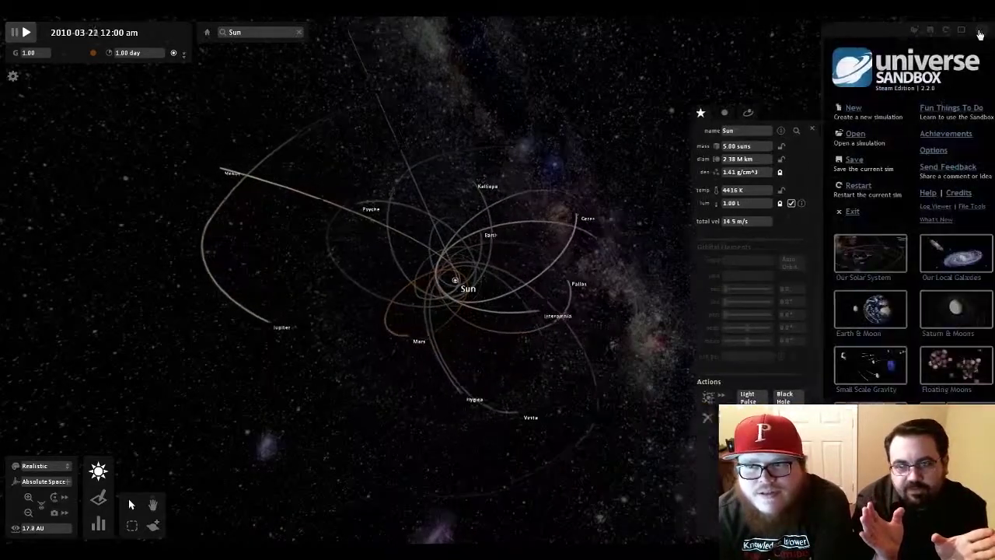
{"action": "left_click", "coordinate": [870, 254]}
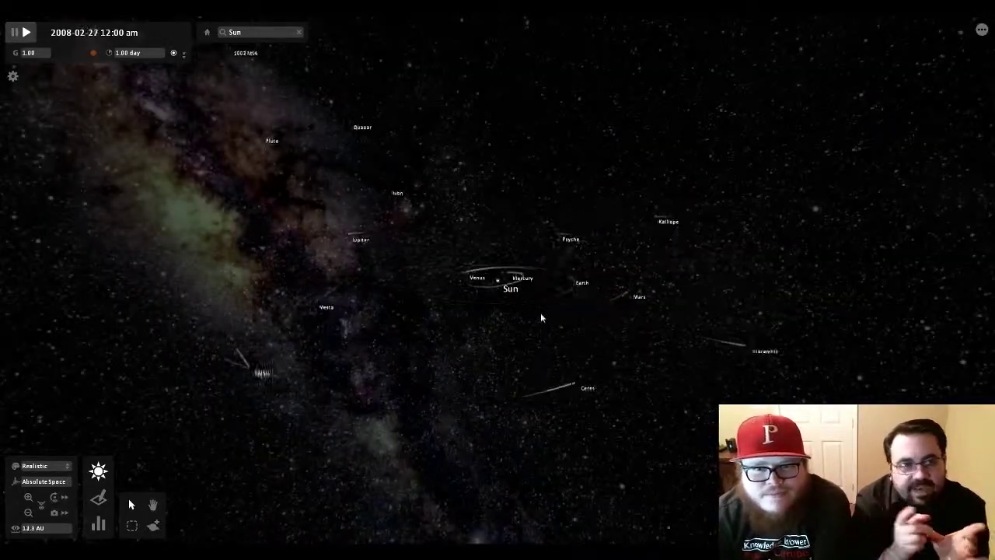
{"action": "scroll", "coordinate": [542, 317], "scroll_direction": "up", "scroll_amount": 5}
{"action": "left_click", "coordinate": [498, 281]}
{"action": "left_click_drag", "start_coordinate": [549, 351], "coordinate": [549, 419]}
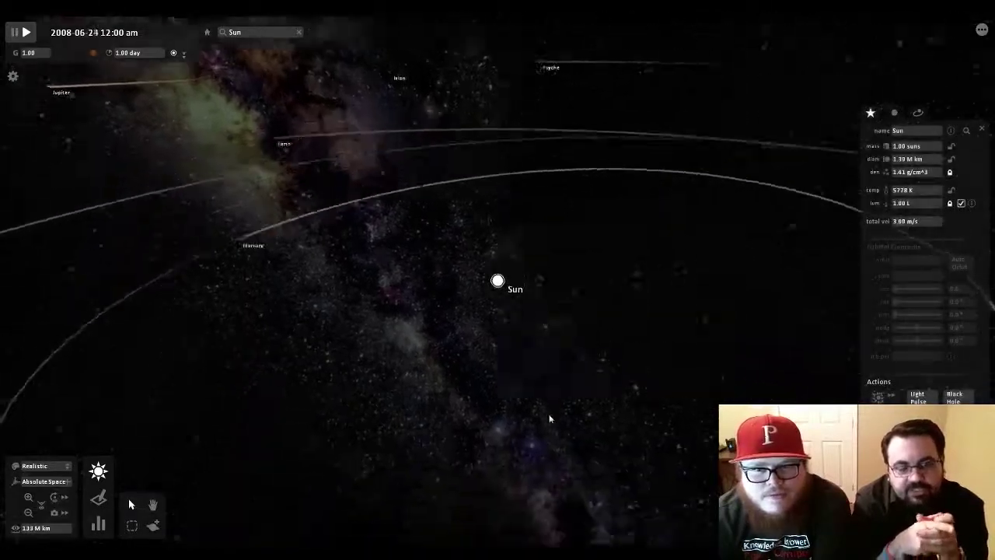
{"action": "scroll", "coordinate": [485, 300], "scroll_direction": "down", "scroll_amount": 3}
Try the automatic time step and return it to 1 day per step
{"action": "left_click", "coordinate": [147, 56]}
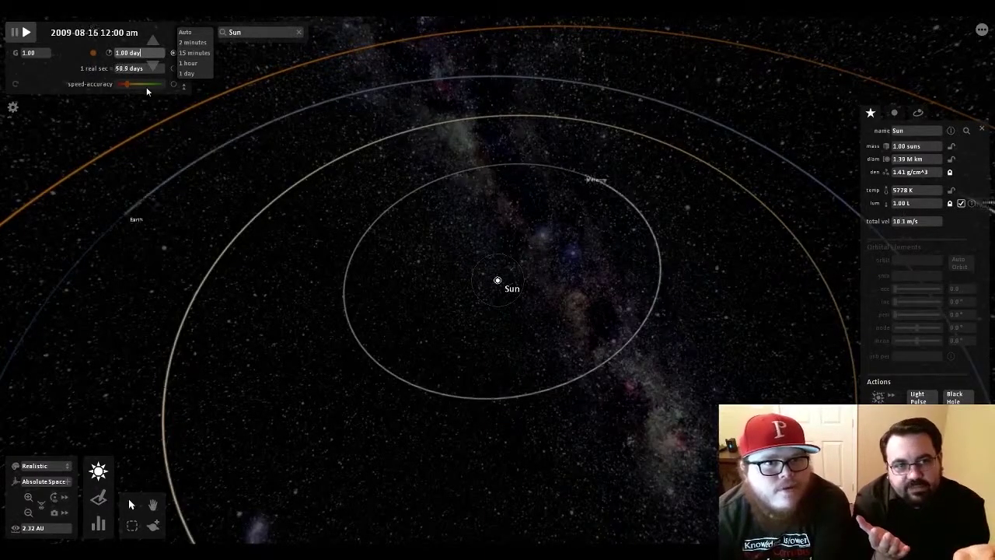
{"action": "left_click", "coordinate": [205, 33]}
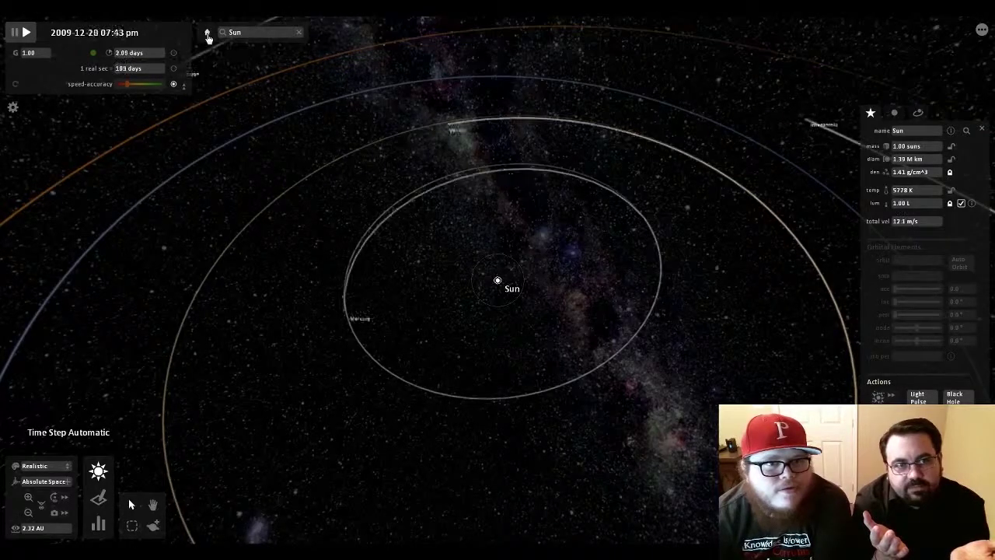
{"action": "left_click", "coordinate": [140, 52]}
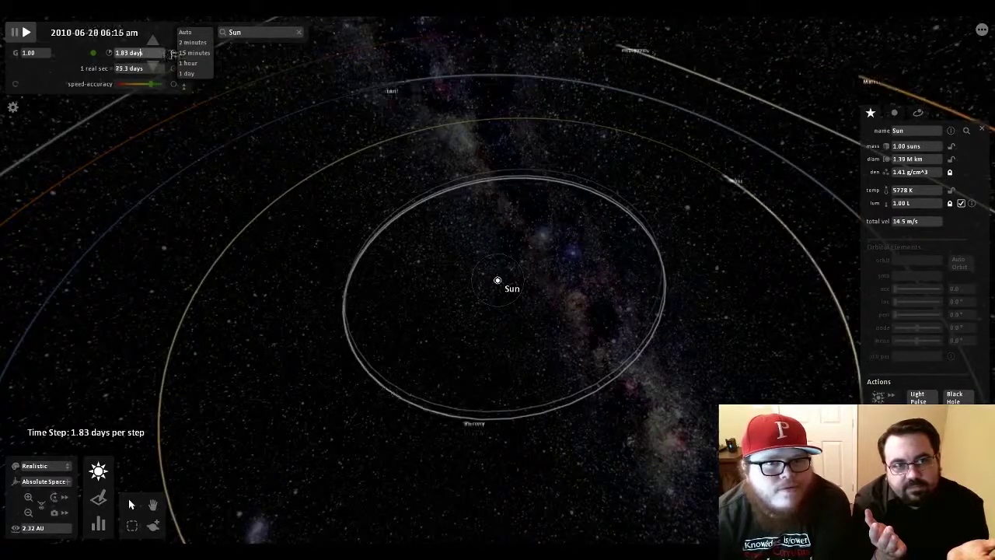
{"action": "left_click", "coordinate": [196, 73]}
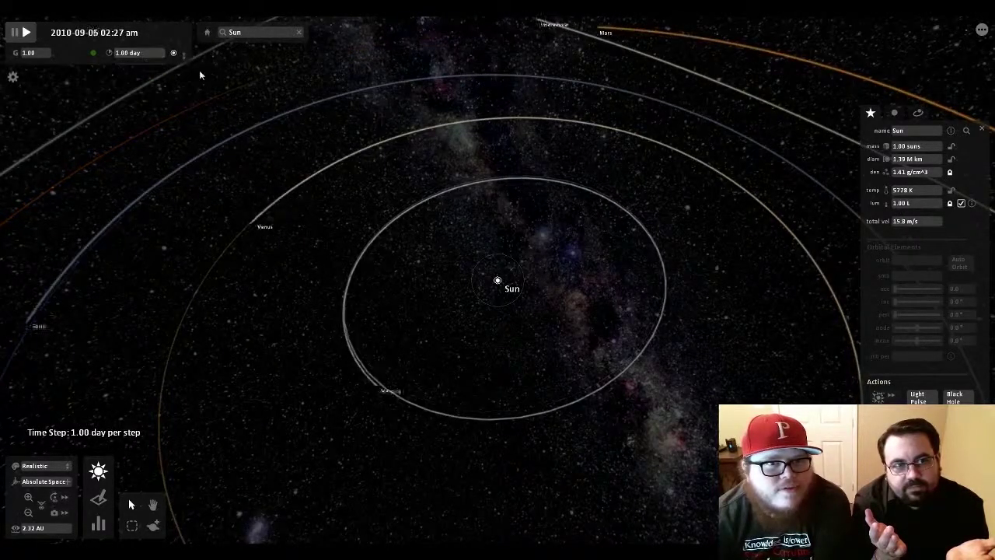
Slow the simulation down to a time step of 2.68 minutes
{"action": "left_click", "coordinate": [160, 57]}
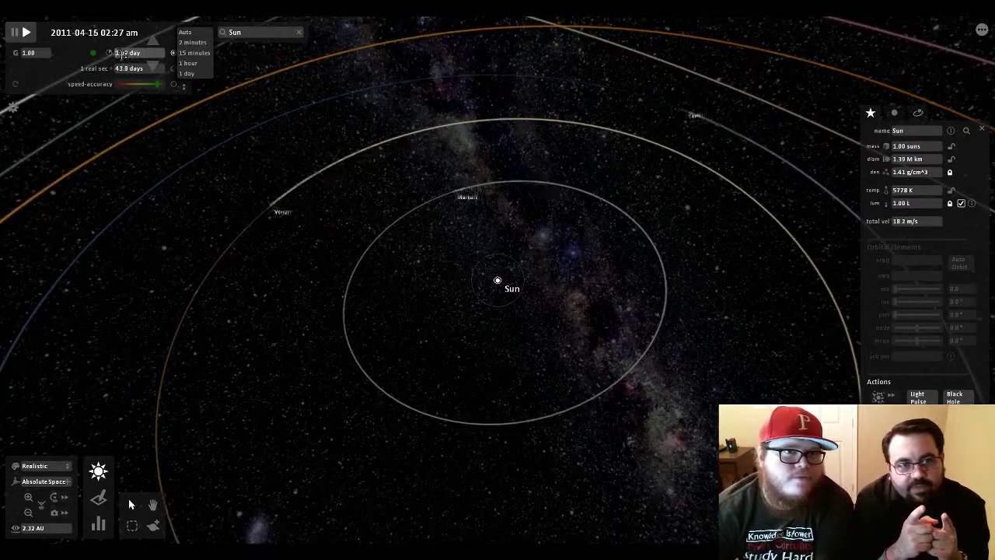
{"action": "left_click", "coordinate": [152, 41]}
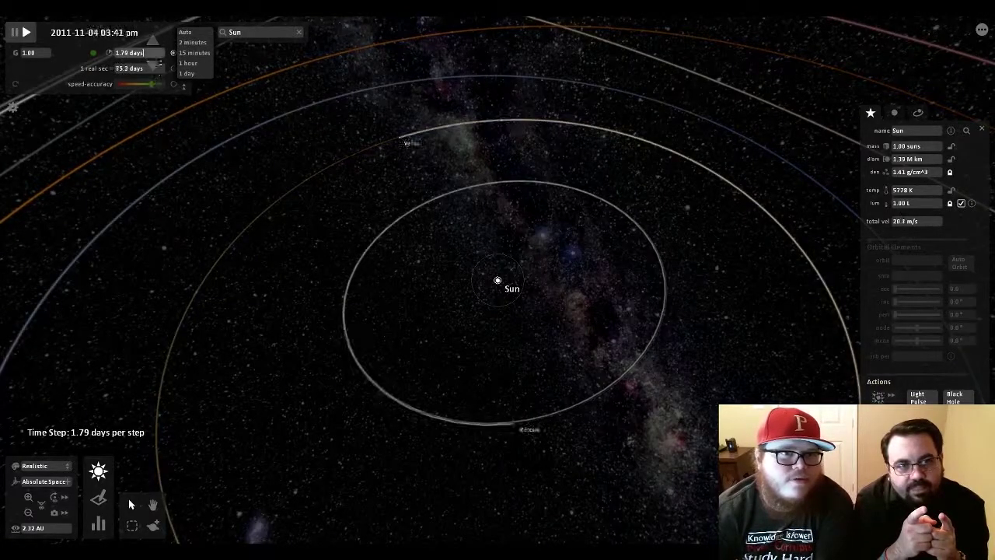
{"action": "left_click_drag", "start_coordinate": [154, 47], "coordinate": [151, 67]}
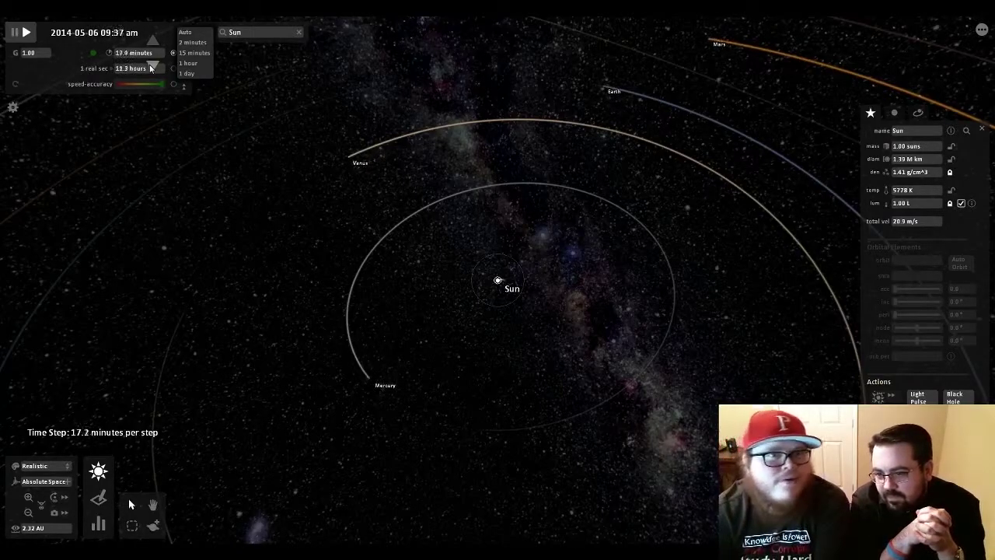
{"action": "left_click_drag", "start_coordinate": [151, 67], "coordinate": [151, 68]}
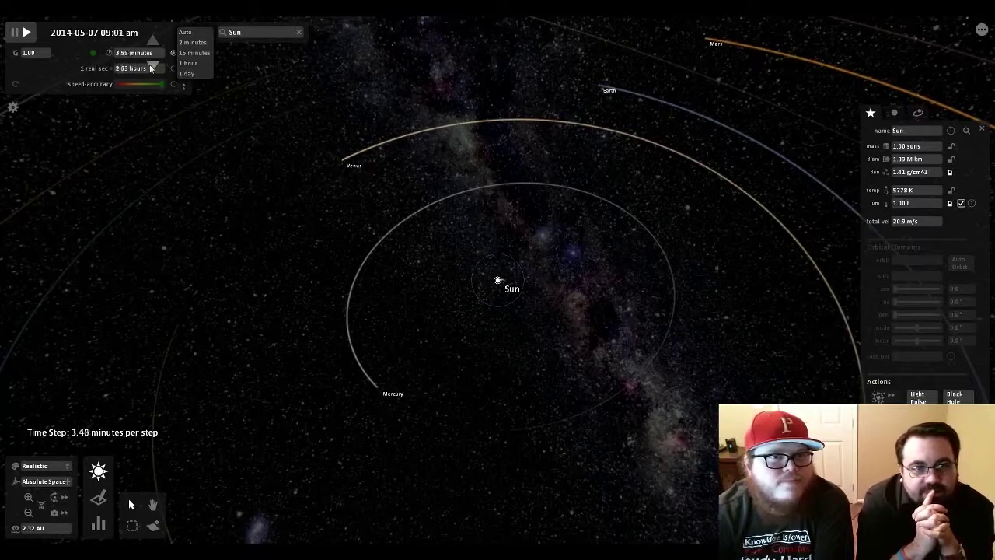
{"action": "left_click_drag", "start_coordinate": [151, 67], "coordinate": [151, 67]}
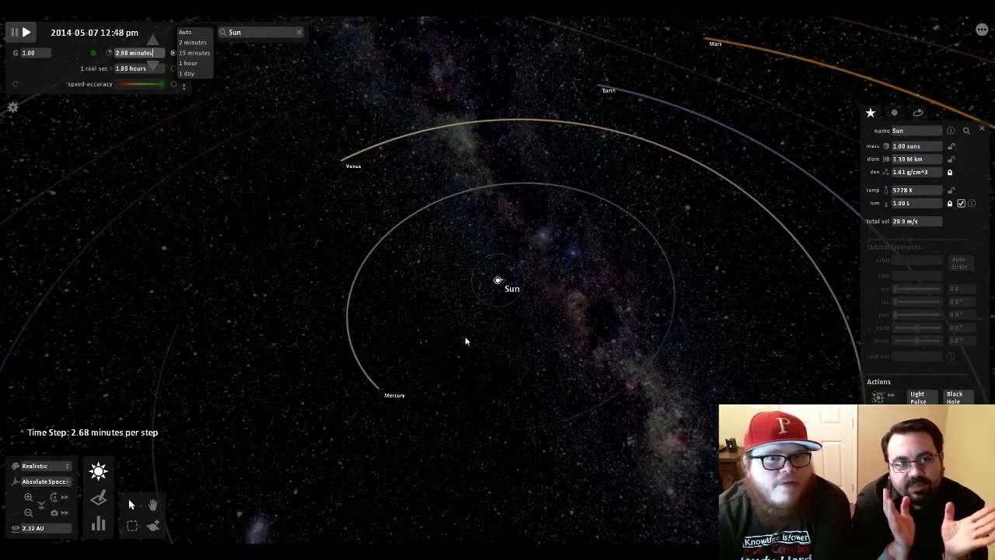
{"action": "scroll", "coordinate": [467, 337], "scroll_direction": "down", "scroll_amount": 5}
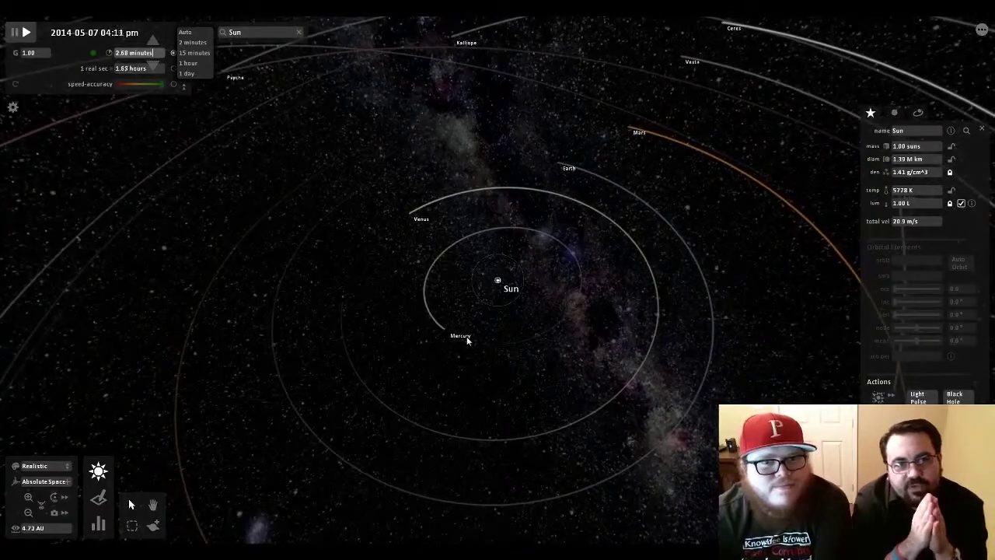
{"action": "scroll", "coordinate": [466, 338], "scroll_direction": "down", "scroll_amount": 3}
{"action": "left_click_drag", "start_coordinate": [630, 337], "coordinate": [503, 360]}
{"action": "scroll", "coordinate": [477, 342], "scroll_direction": "down", "scroll_amount": 5}
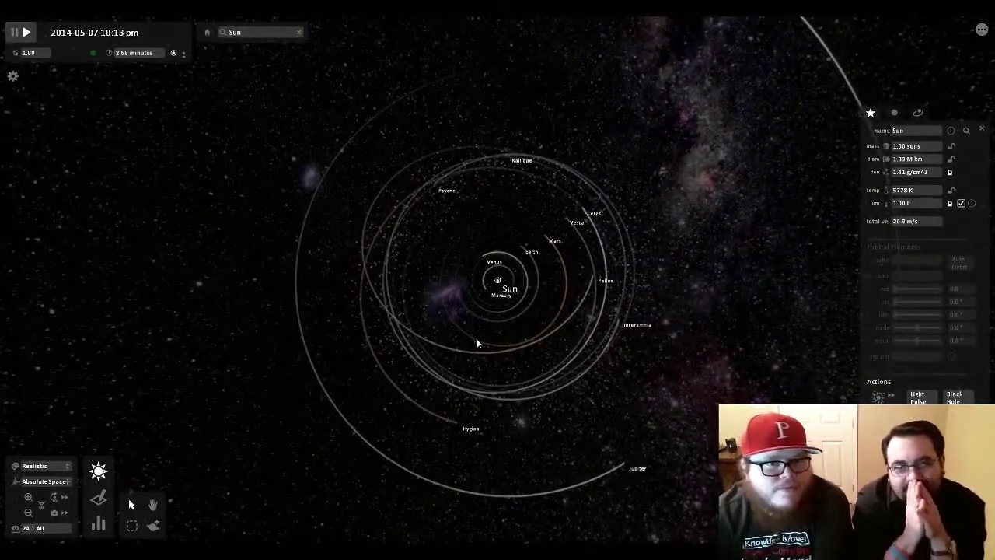
Set the Sun's mass to 2 suns and watch the orbits at the slow time step
{"action": "left_click", "coordinate": [173, 53]}
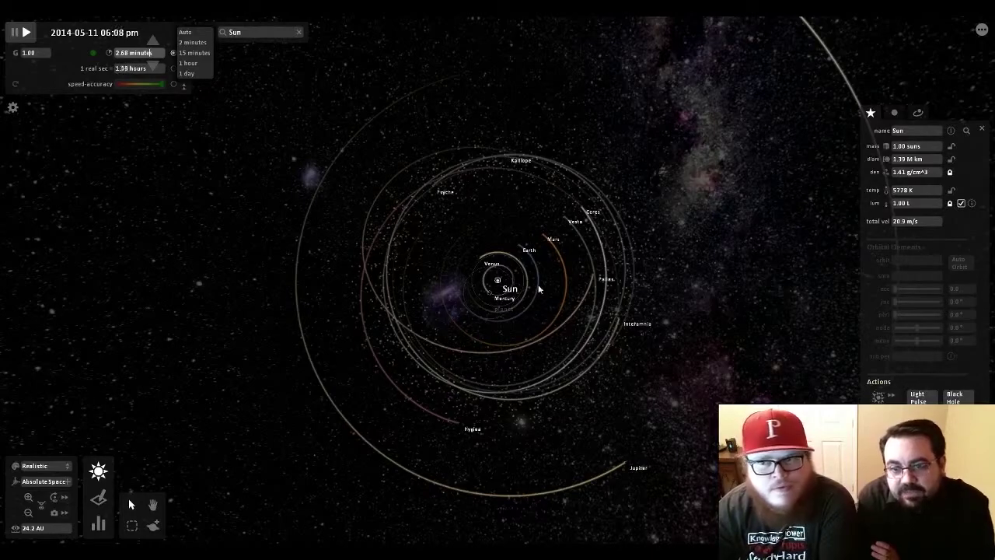
{"action": "scroll", "coordinate": [494, 281], "scroll_direction": "up", "scroll_amount": 4}
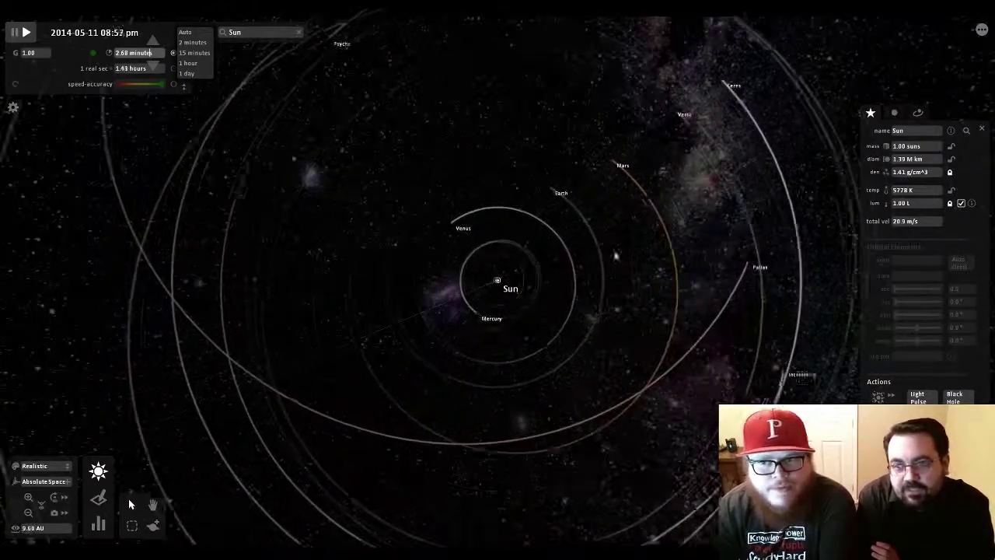
{"action": "left_click", "coordinate": [900, 147]}
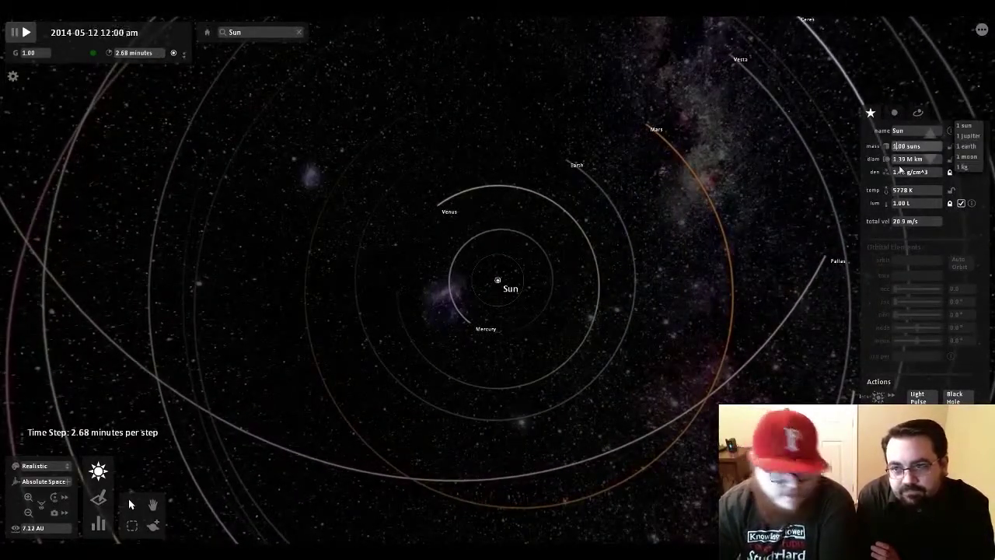
{"action": "type", "text": "2"}
{"action": "key", "text": "Return"}
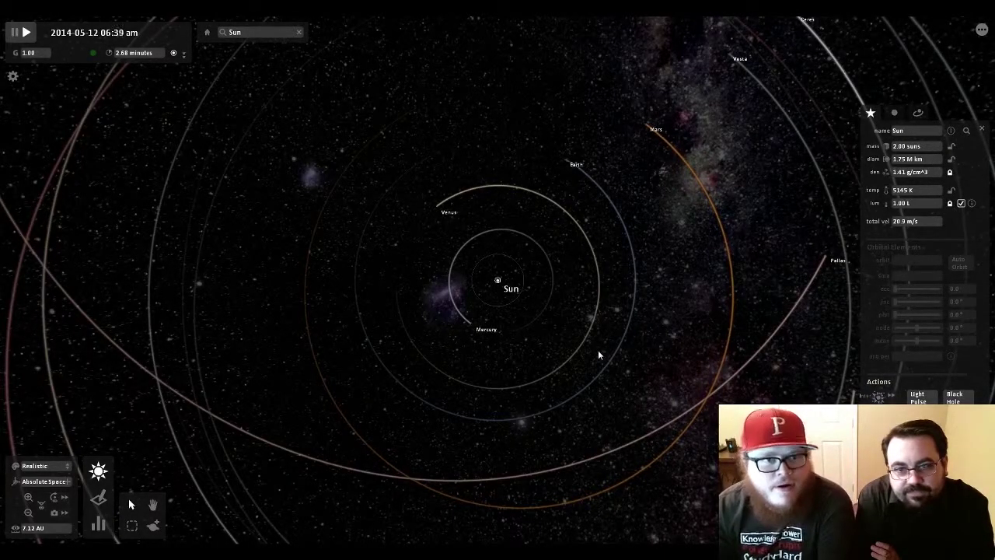
{"action": "scroll", "coordinate": [596, 342], "scroll_direction": "down", "scroll_amount": 2}
{"action": "scroll", "coordinate": [598, 335], "scroll_direction": "down", "scroll_amount": 5}
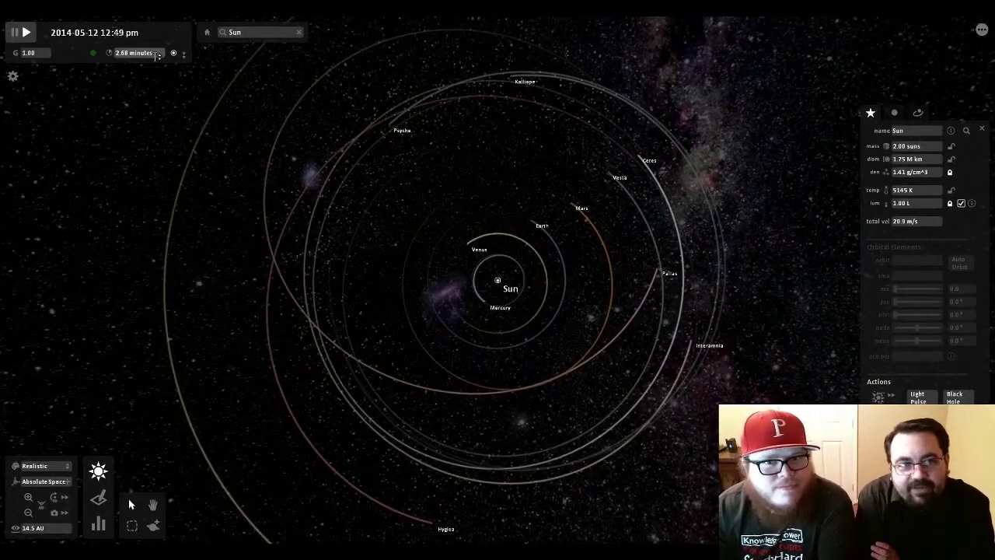
Increase the Sun's mass to 10 suns
{"action": "mouse_move", "coordinate": [157, 56]}
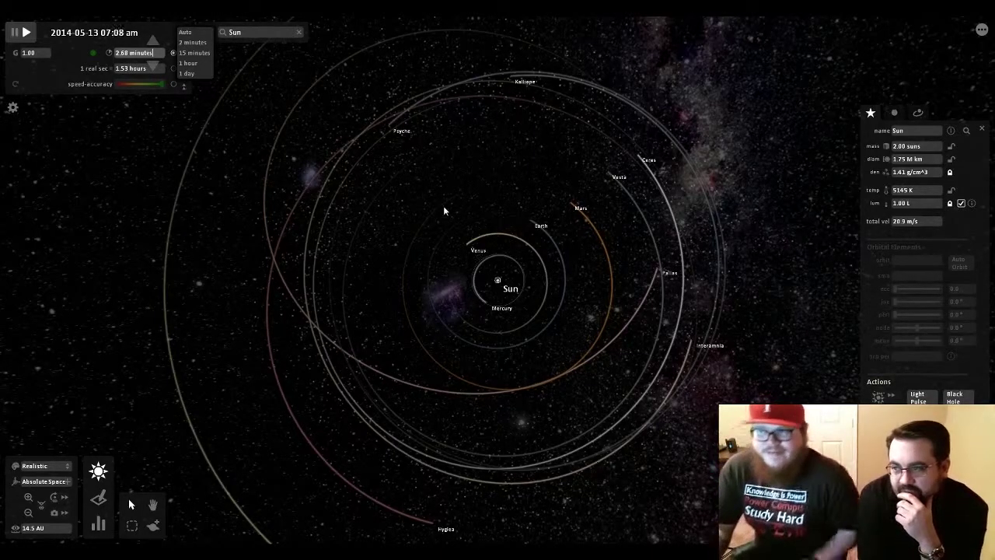
{"action": "left_click", "coordinate": [895, 148]}
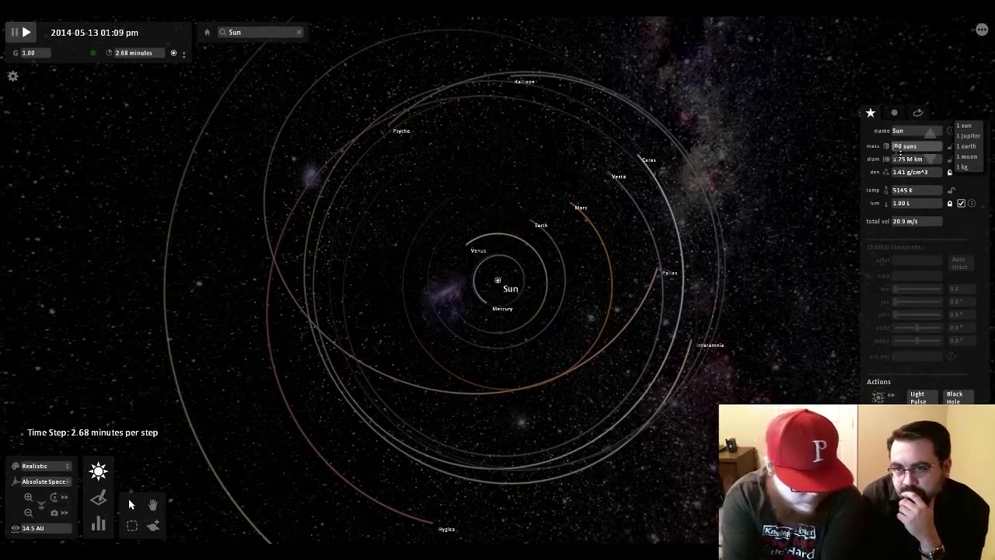
{"action": "type", "text": "10"}
{"action": "key", "text": "Return"}
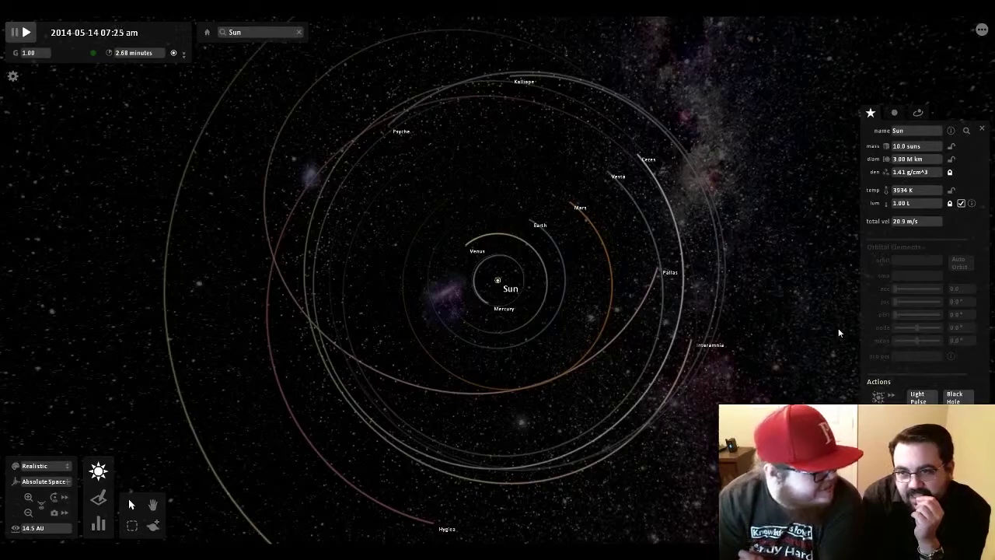
Set the Sun's mass to 100 suns
{"action": "left_click", "coordinate": [898, 147]}
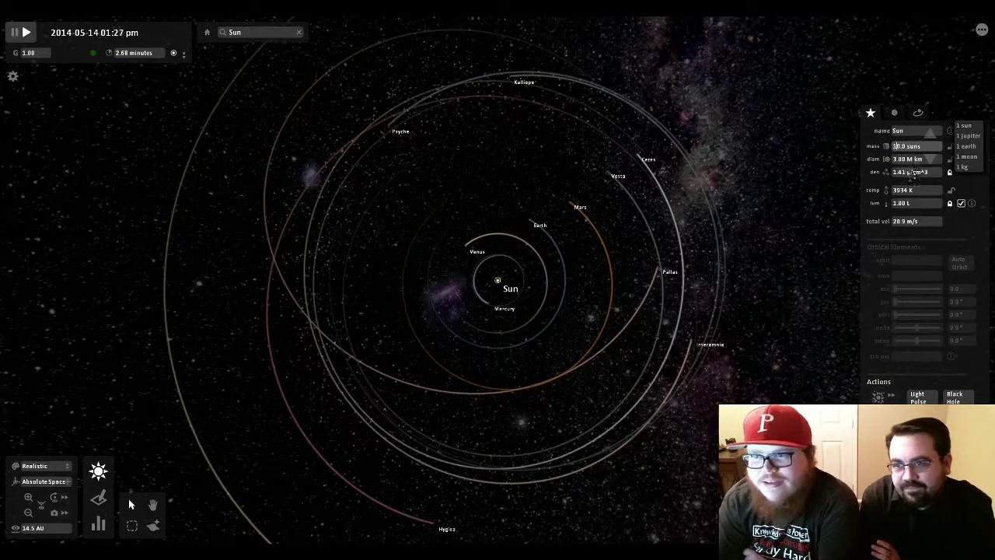
{"action": "type", "text": "100"}
{"action": "key", "text": "Return"}
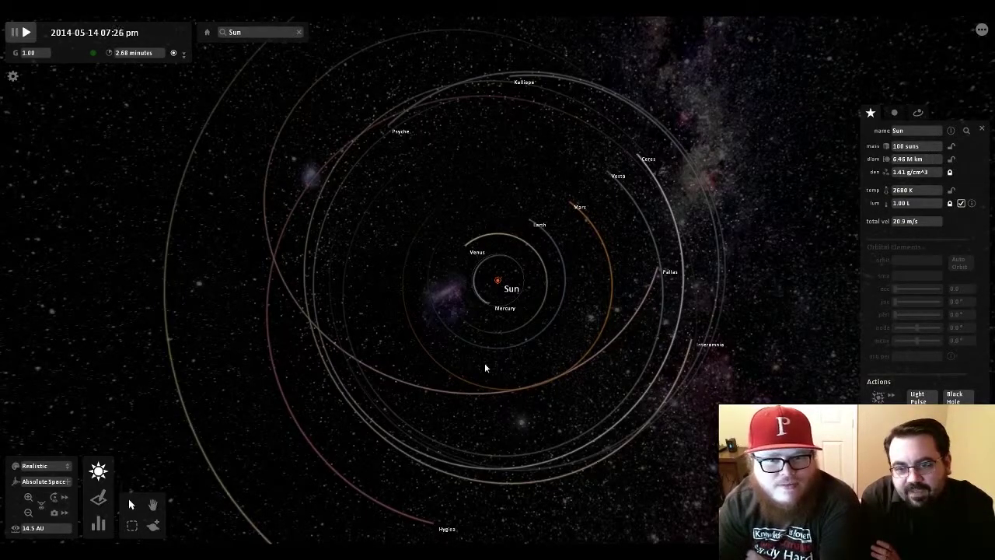
Examine the enlarged Sun up close and follow how the paths of Mercury and Venus react to its new mass
{"action": "scroll", "coordinate": [485, 362], "scroll_direction": "up", "scroll_amount": 10}
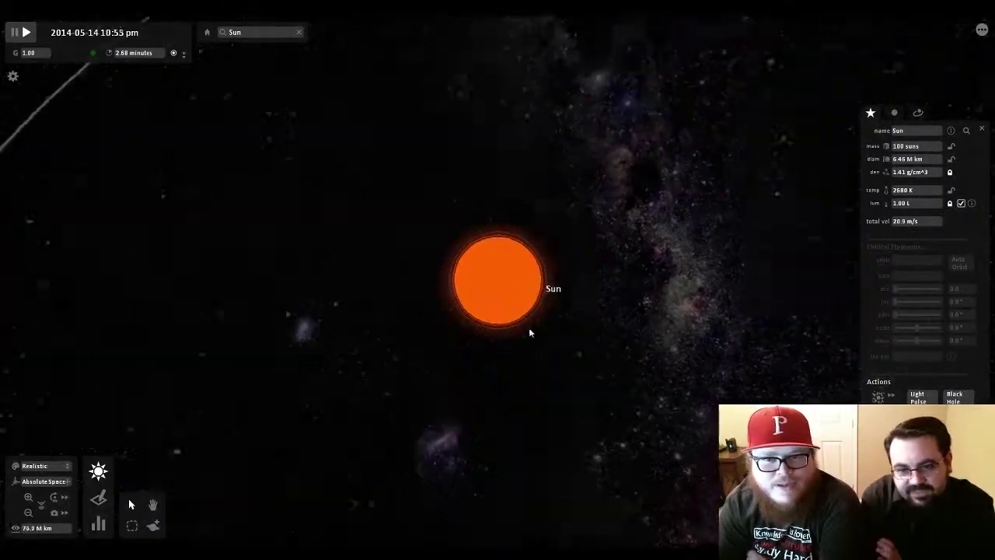
{"action": "right_click_drag", "start_coordinate": [528, 333], "coordinate": [568, 377]}
{"action": "scroll", "coordinate": [568, 377], "scroll_direction": "down", "scroll_amount": 5}
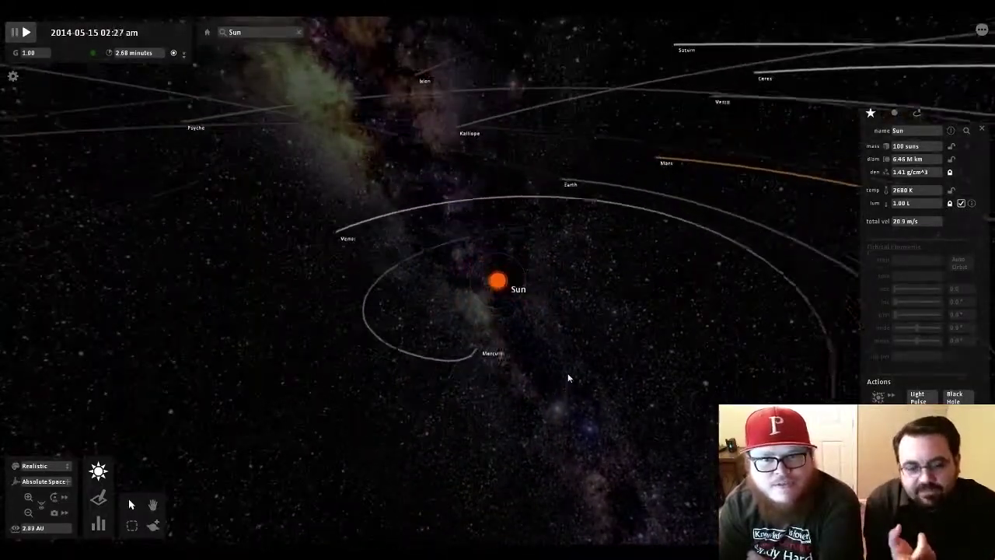
{"action": "right_click_drag", "start_coordinate": [509, 337], "coordinate": [537, 380]}
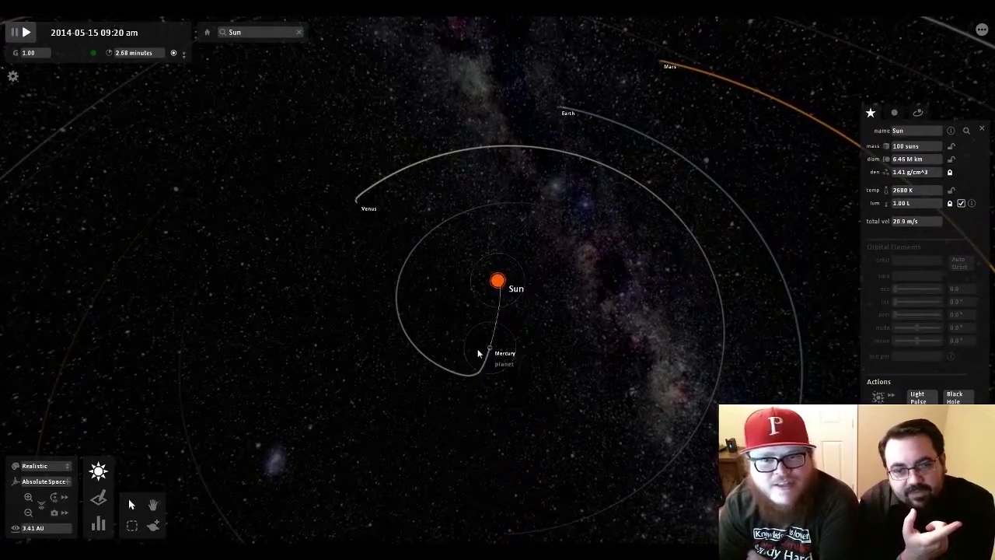
{"action": "scroll", "coordinate": [478, 354], "scroll_direction": "down", "scroll_amount": 5}
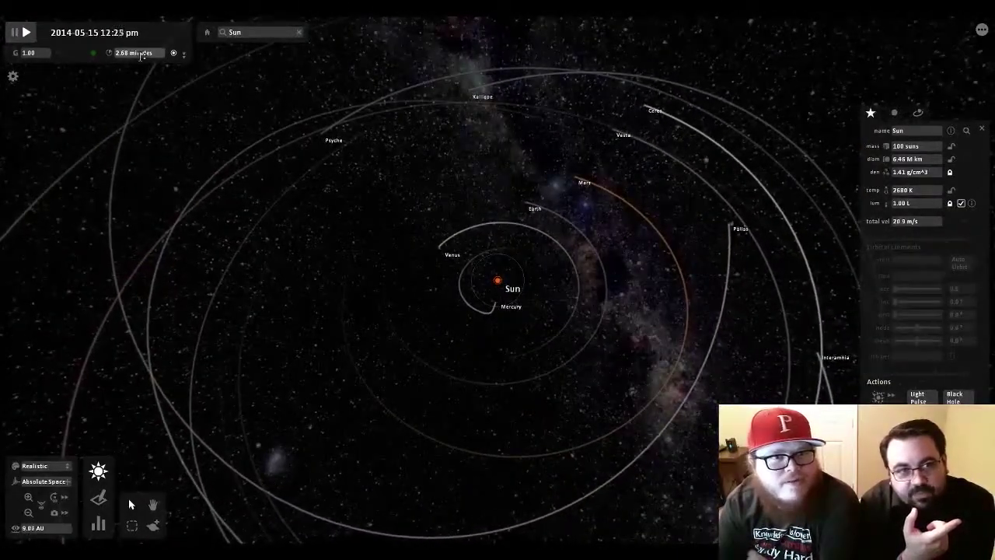
{"action": "mouse_move", "coordinate": [142, 56]}
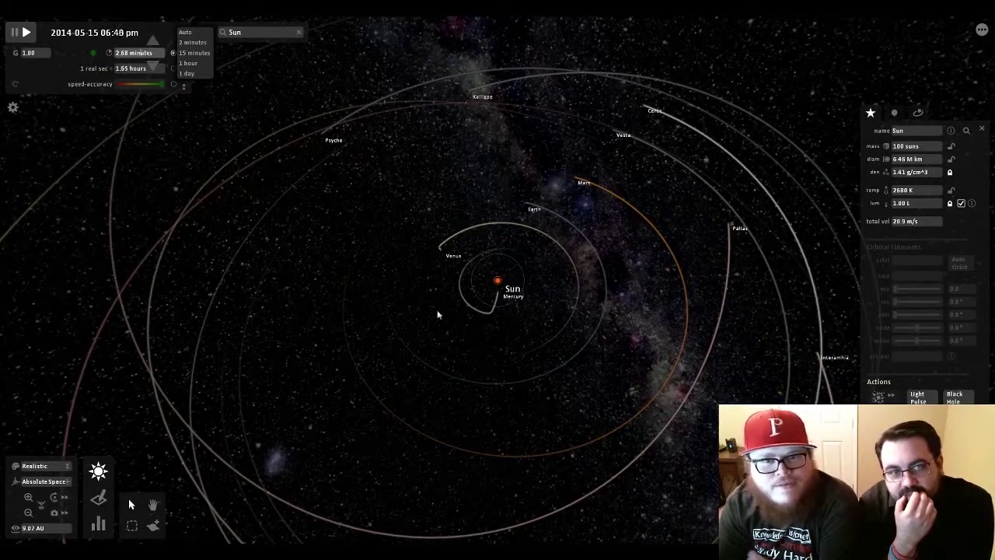
{"action": "scroll", "coordinate": [509, 370], "scroll_direction": "up", "scroll_amount": 5}
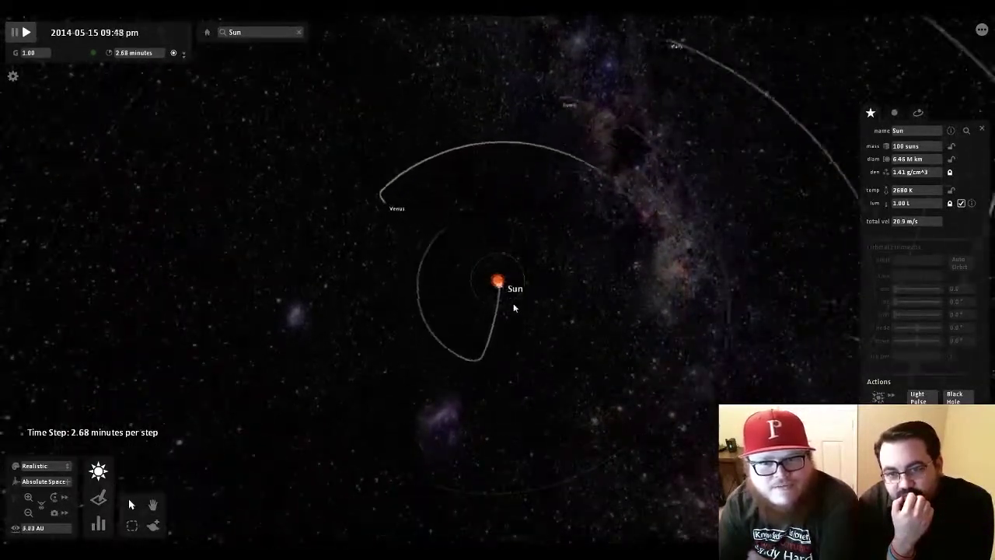
{"action": "scroll", "coordinate": [513, 307], "scroll_direction": "down", "scroll_amount": 4}
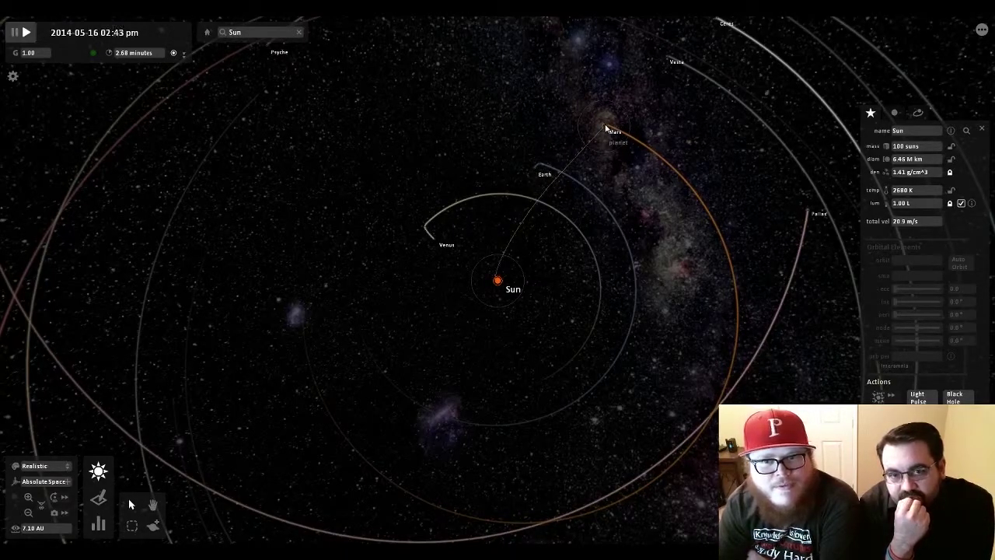
Survey the orbits from the asteroid belt past Saturn and Neptune out to the dwarf planet Eris
{"action": "scroll", "coordinate": [448, 301], "scroll_direction": "down", "scroll_amount": 5}
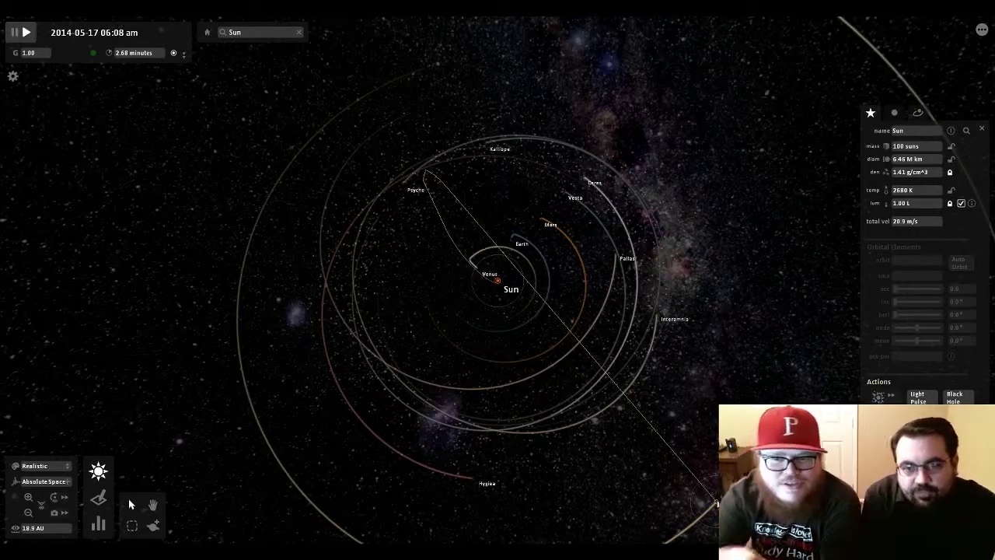
{"action": "scroll", "coordinate": [713, 486], "scroll_direction": "down", "scroll_amount": 3}
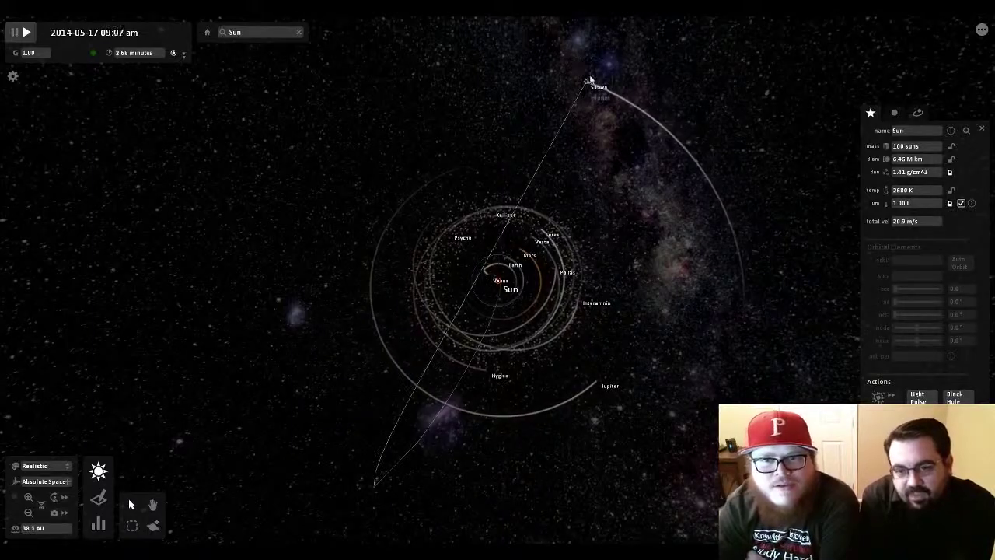
{"action": "scroll", "coordinate": [509, 348], "scroll_direction": "up", "scroll_amount": 5}
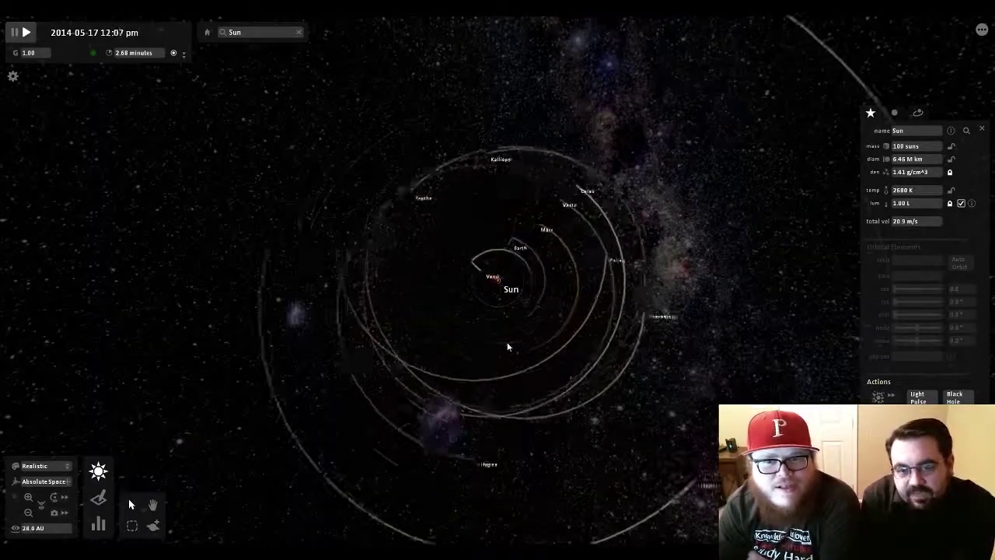
{"action": "scroll", "coordinate": [516, 334], "scroll_direction": "down", "scroll_amount": 5}
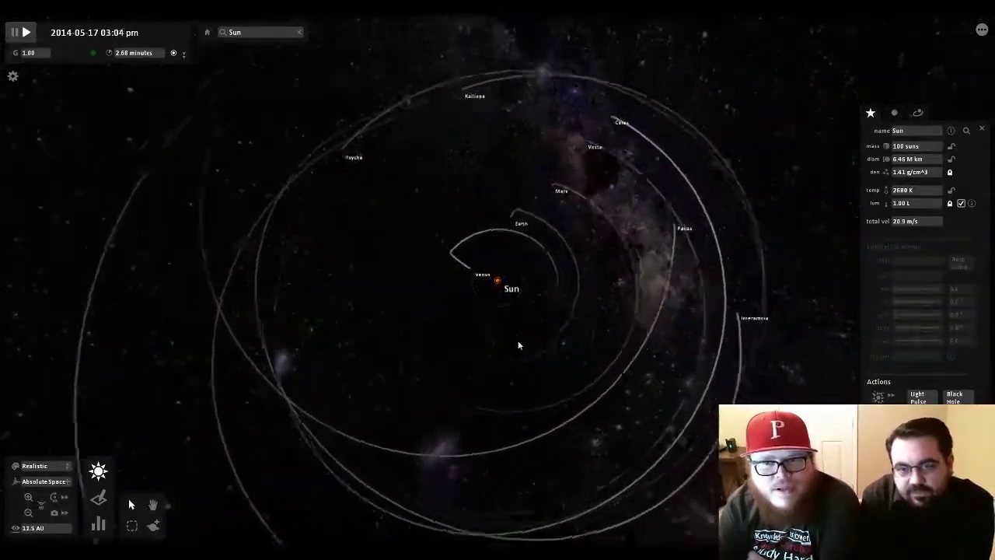
{"action": "scroll", "coordinate": [519, 344], "scroll_direction": "down", "scroll_amount": 3}
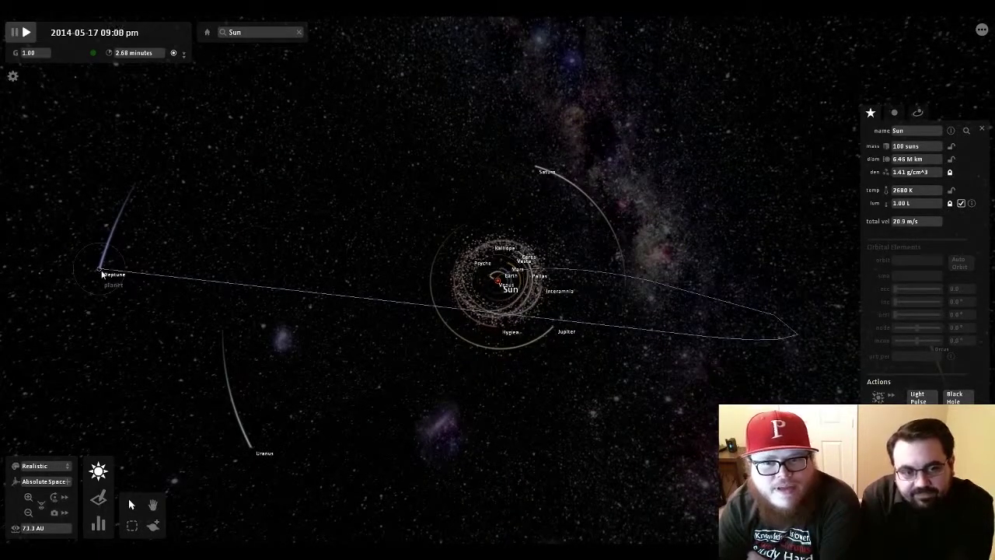
{"action": "scroll", "coordinate": [387, 404], "scroll_direction": "down", "scroll_amount": 1}
{"action": "scroll", "coordinate": [387, 404], "scroll_direction": "down", "scroll_amount": 6}
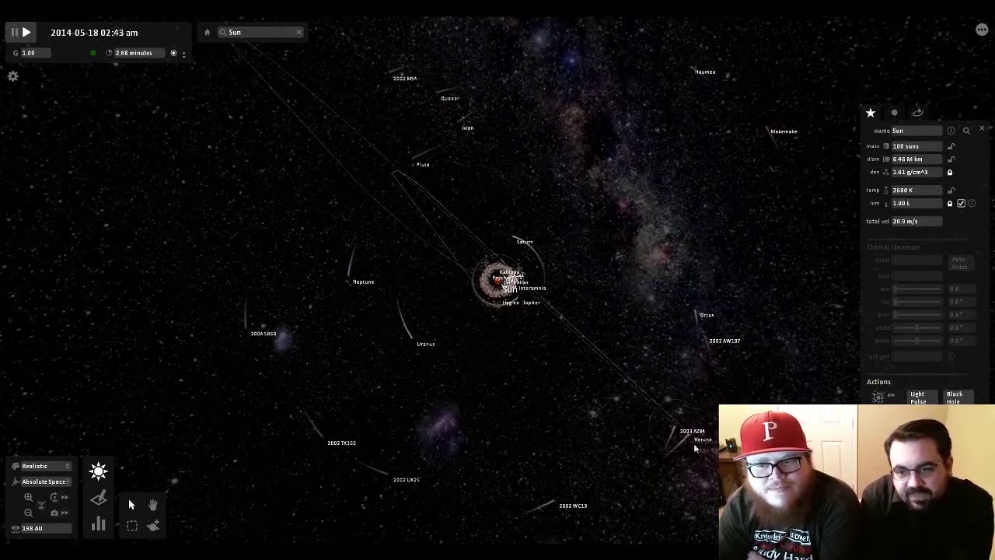
{"action": "scroll", "coordinate": [691, 443], "scroll_direction": "down", "scroll_amount": 3}
{"action": "scroll", "coordinate": [693, 443], "scroll_direction": "down", "scroll_amount": 6}
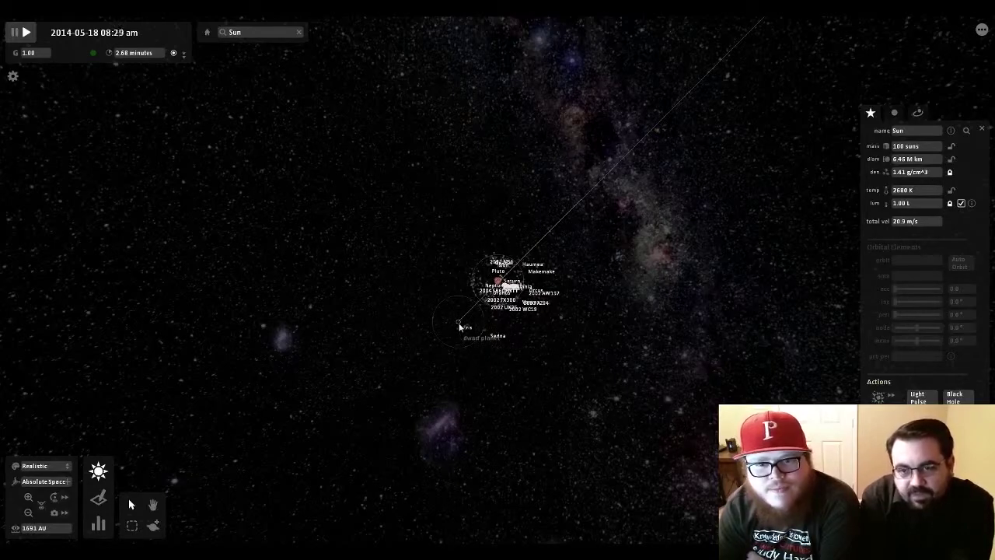
{"action": "scroll", "coordinate": [450, 325], "scroll_direction": "up", "scroll_amount": 5}
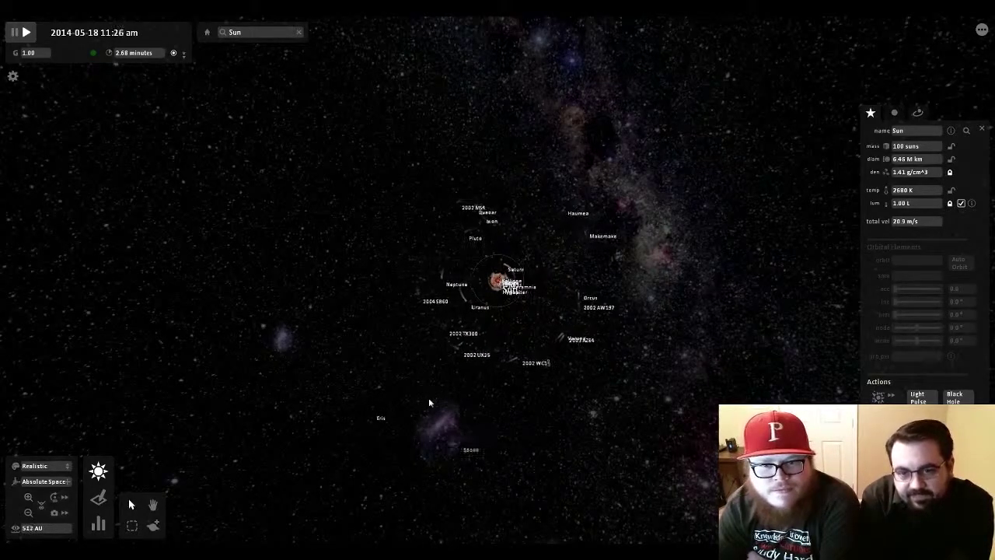
{"action": "mouse_move", "coordinate": [366, 428]}
{"action": "left_mouse_down"}
{"action": "mouse_move", "coordinate": [367, 371]}
{"action": "mouse_move", "coordinate": [349, 412]}
{"action": "mouse_move", "coordinate": [329, 355]}
{"action": "left_mouse_up"}
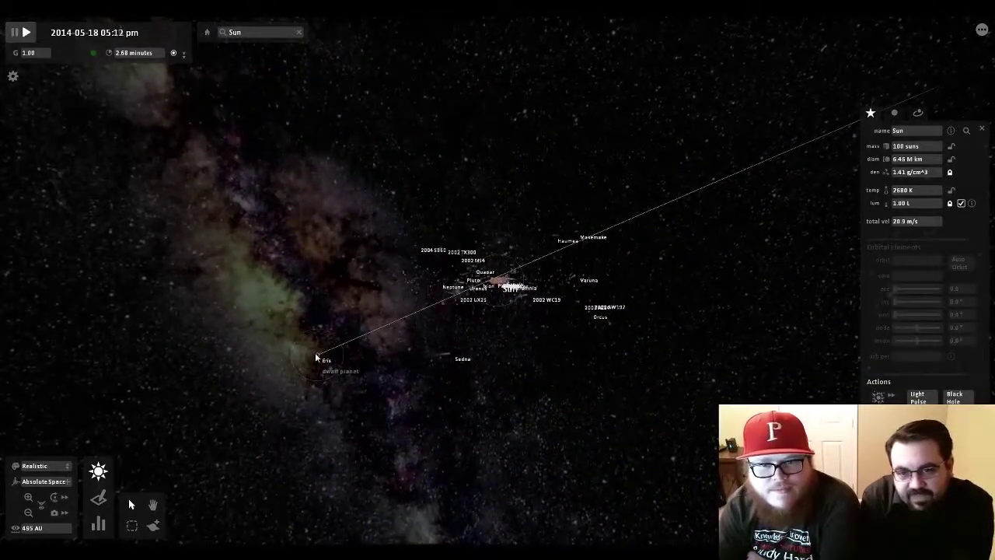
Return to the inner solar system and watch Earth's path relative to the Sun at close range
{"action": "scroll", "coordinate": [498, 311], "scroll_direction": "up", "scroll_amount": 15}
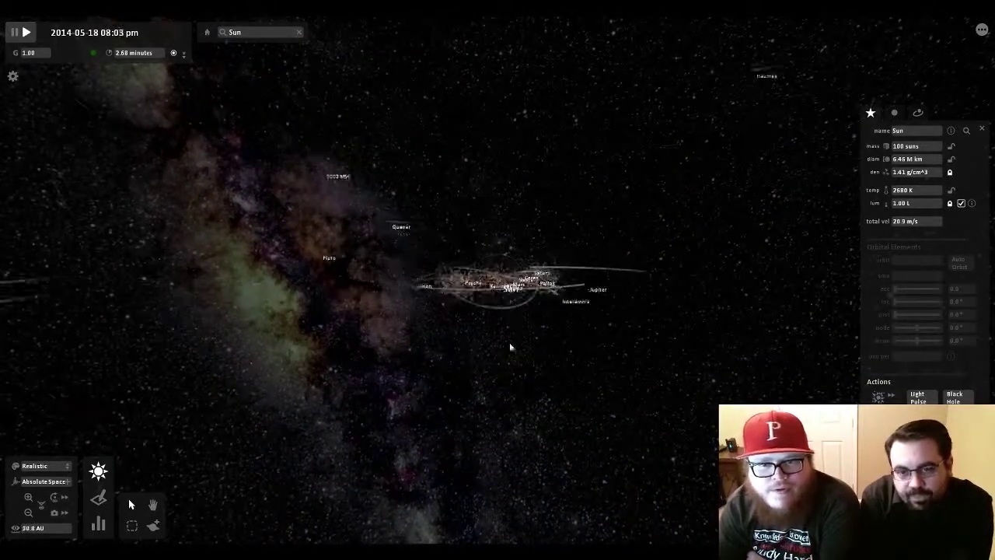
{"action": "scroll", "coordinate": [513, 388], "scroll_direction": "up", "scroll_amount": 3}
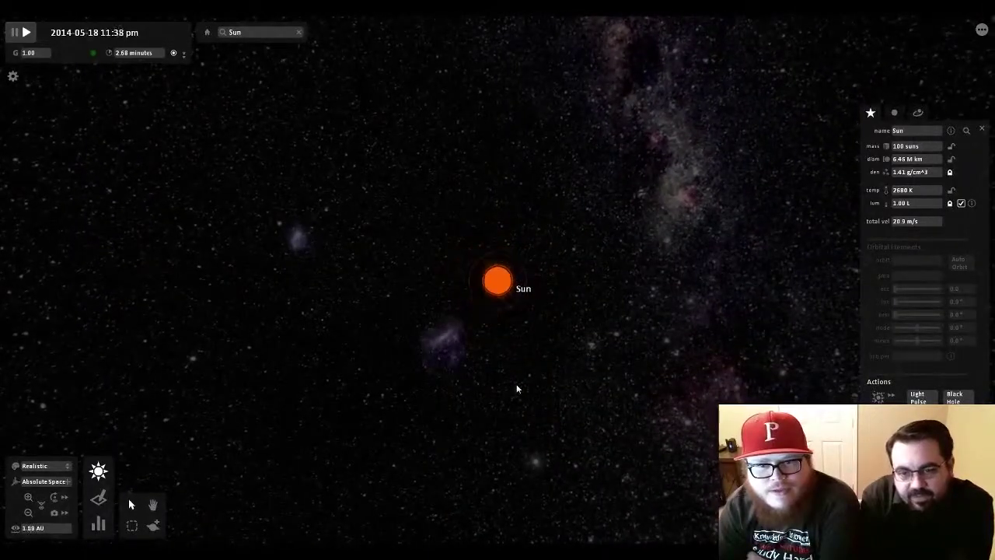
{"action": "scroll", "coordinate": [517, 389], "scroll_direction": "down", "scroll_amount": 4}
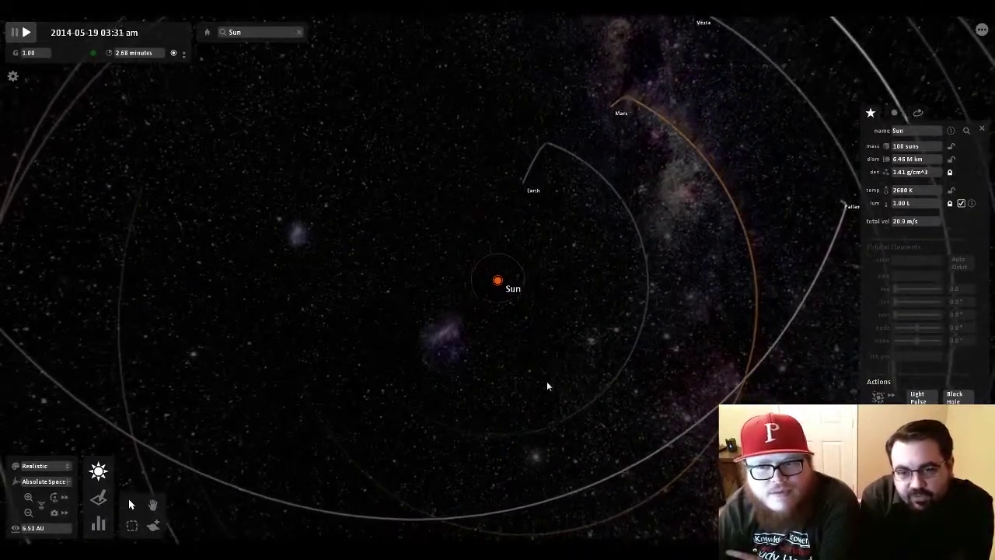
{"action": "scroll", "coordinate": [547, 386], "scroll_direction": "down", "scroll_amount": 4}
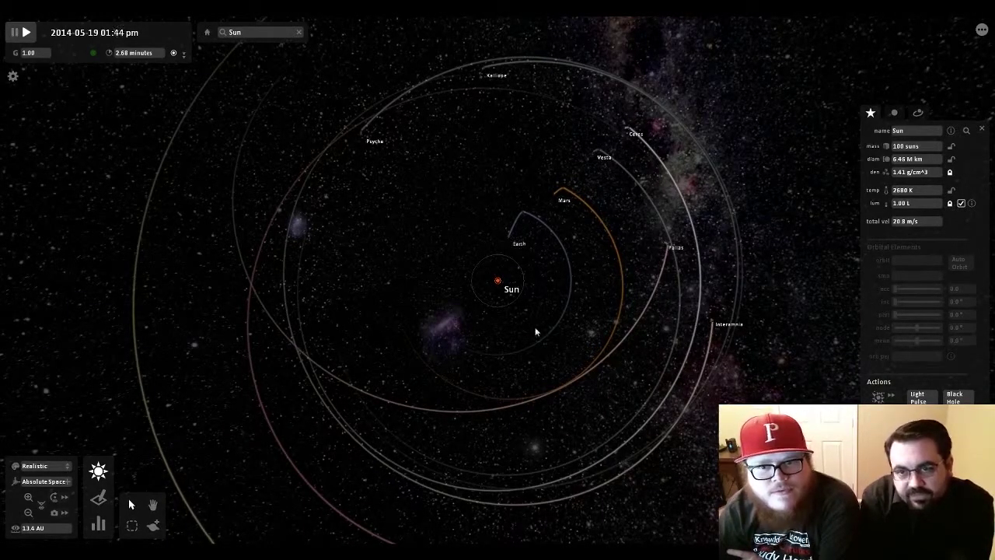
{"action": "scroll", "coordinate": [535, 332], "scroll_direction": "up", "scroll_amount": 2}
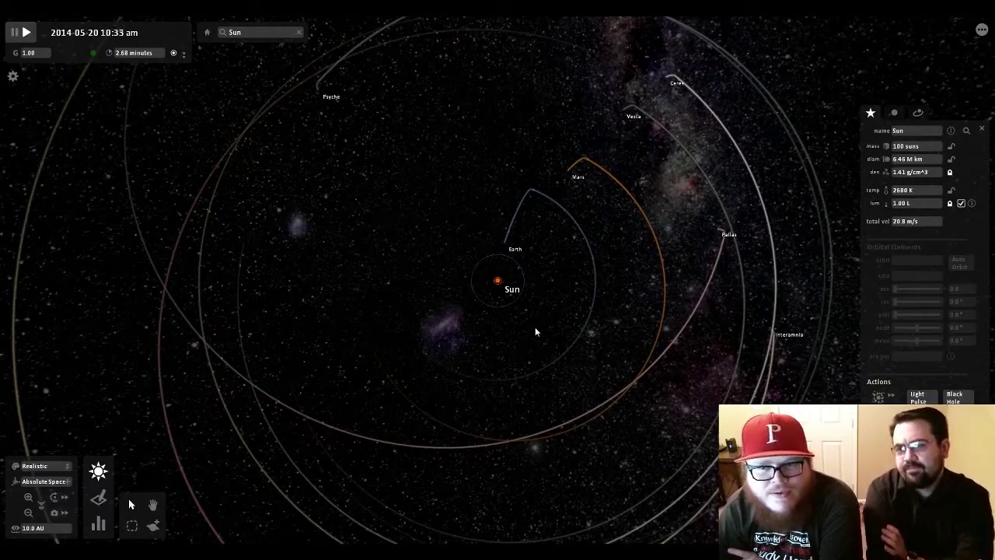
{"action": "scroll", "coordinate": [544, 173], "scroll_direction": "up", "scroll_amount": 5}
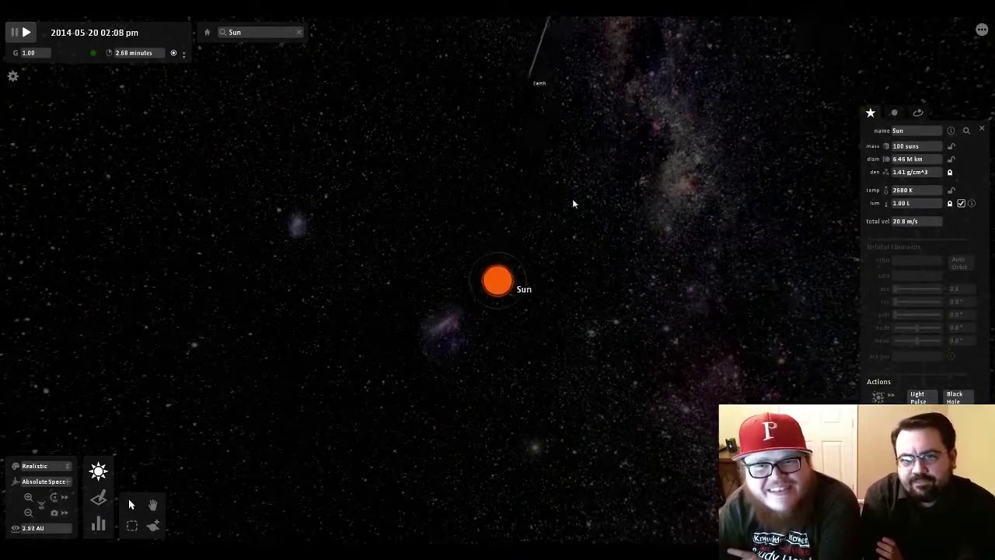
{"action": "scroll", "coordinate": [573, 204], "scroll_direction": "down", "scroll_amount": 4}
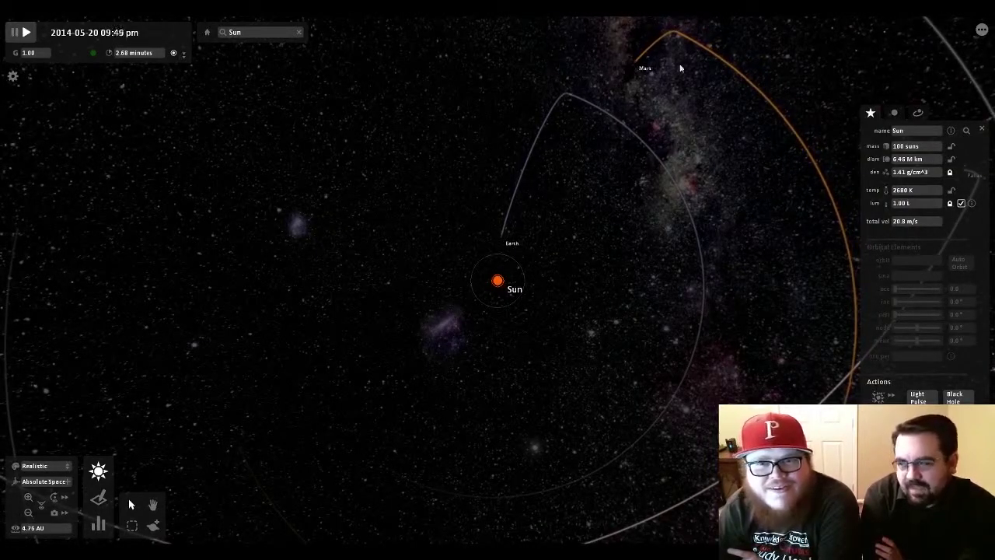
{"action": "scroll", "coordinate": [495, 347], "scroll_direction": "up", "scroll_amount": 4}
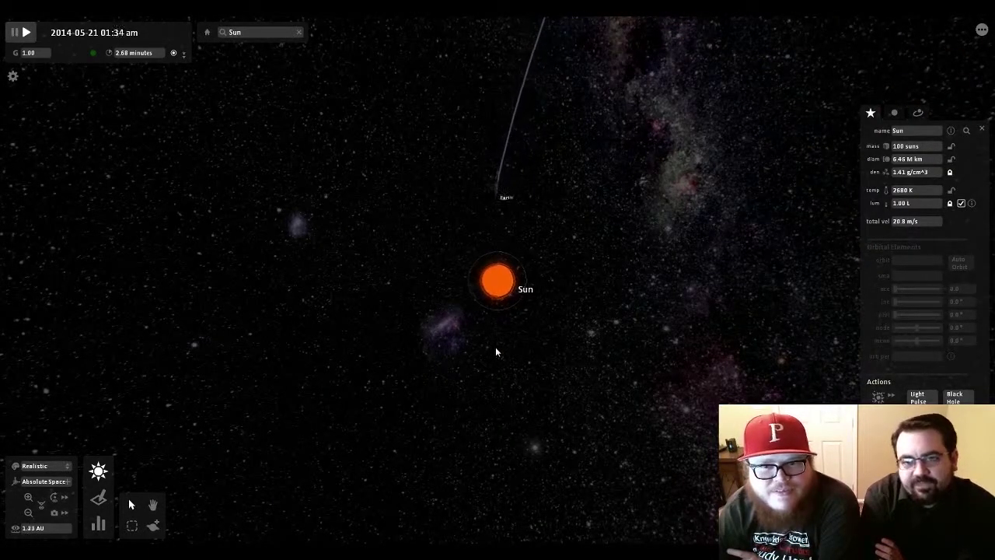
{"action": "scroll", "coordinate": [496, 352], "scroll_direction": "up", "scroll_amount": 3}
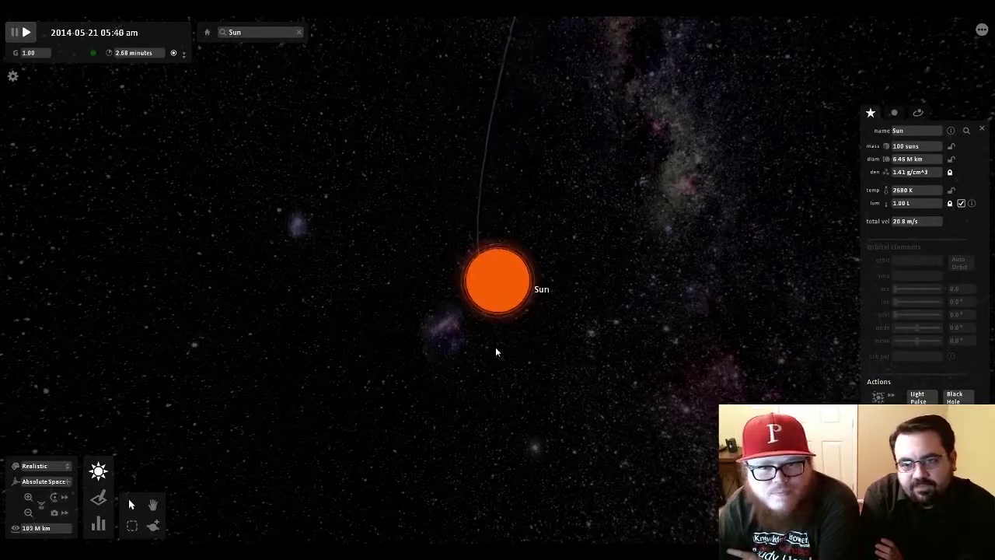
{"action": "scroll", "coordinate": [495, 347], "scroll_direction": "down", "scroll_amount": 4}
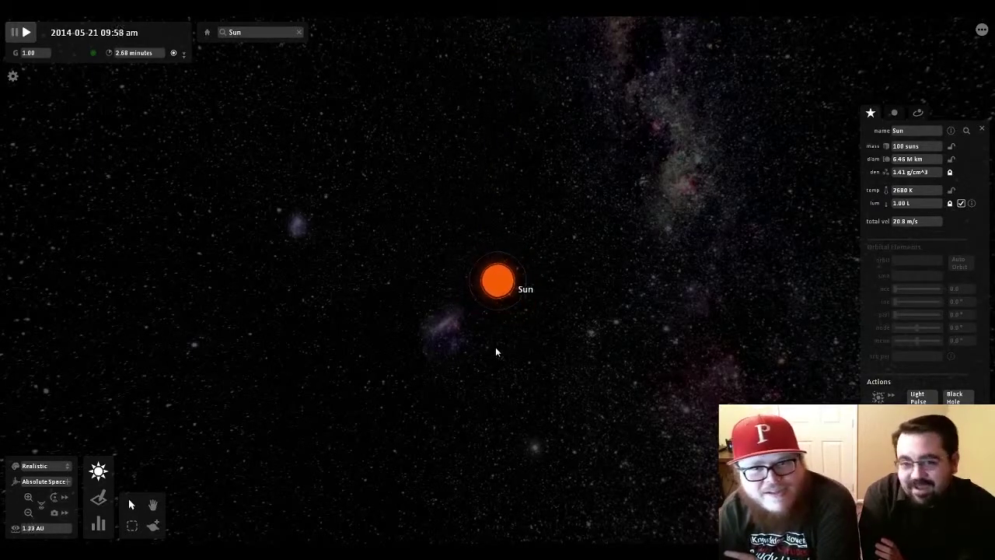
{"action": "scroll", "coordinate": [496, 351], "scroll_direction": "down", "scroll_amount": 4}
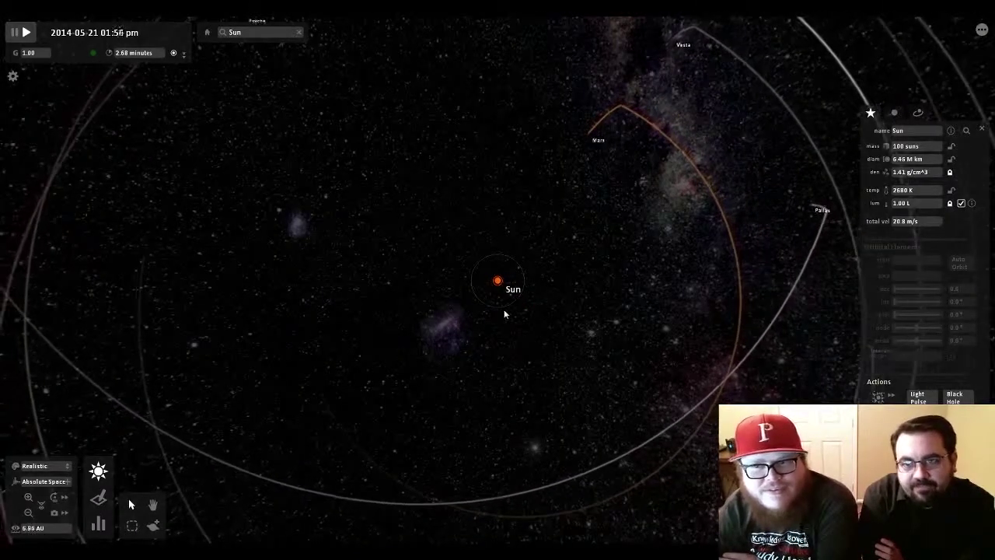
Check the paths of Mars and the asteroids, turn the Sun into a black hole and inspect it up close
{"action": "scroll", "coordinate": [506, 314], "scroll_direction": "down", "scroll_amount": 3}
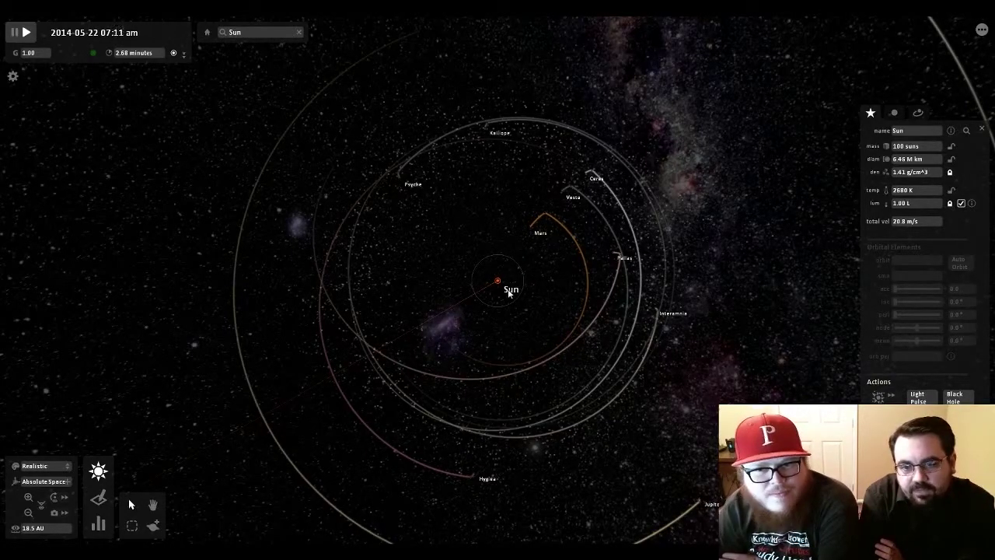
{"action": "scroll", "coordinate": [509, 293], "scroll_direction": "up", "scroll_amount": 2}
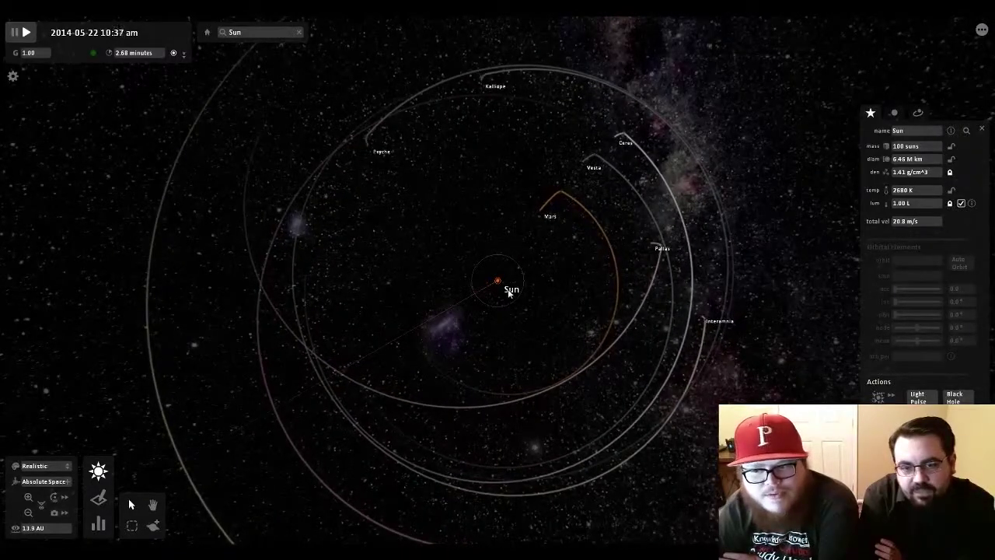
{"action": "scroll", "coordinate": [509, 294], "scroll_direction": "up", "scroll_amount": 3}
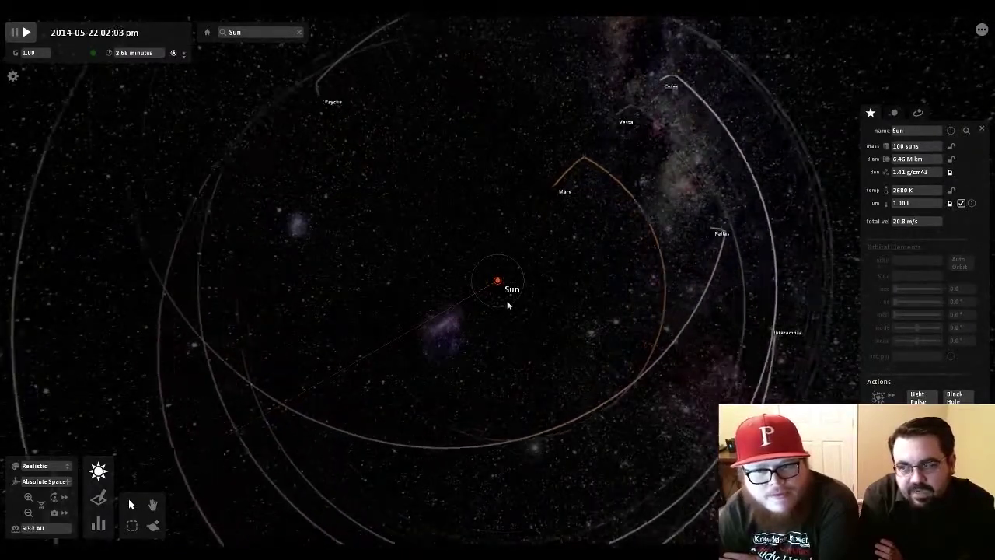
{"action": "scroll", "coordinate": [507, 305], "scroll_direction": "up", "scroll_amount": 1}
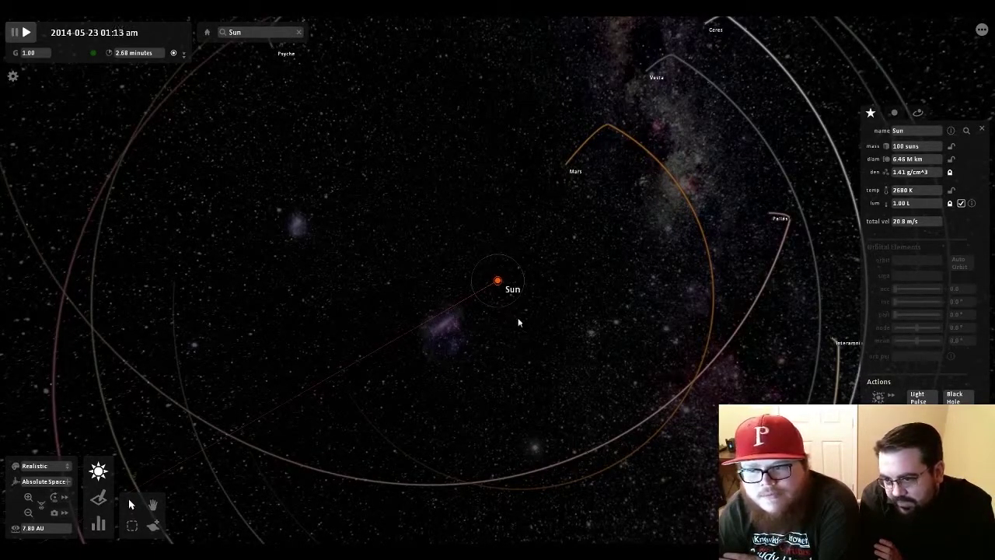
{"action": "left_click", "coordinate": [958, 400]}
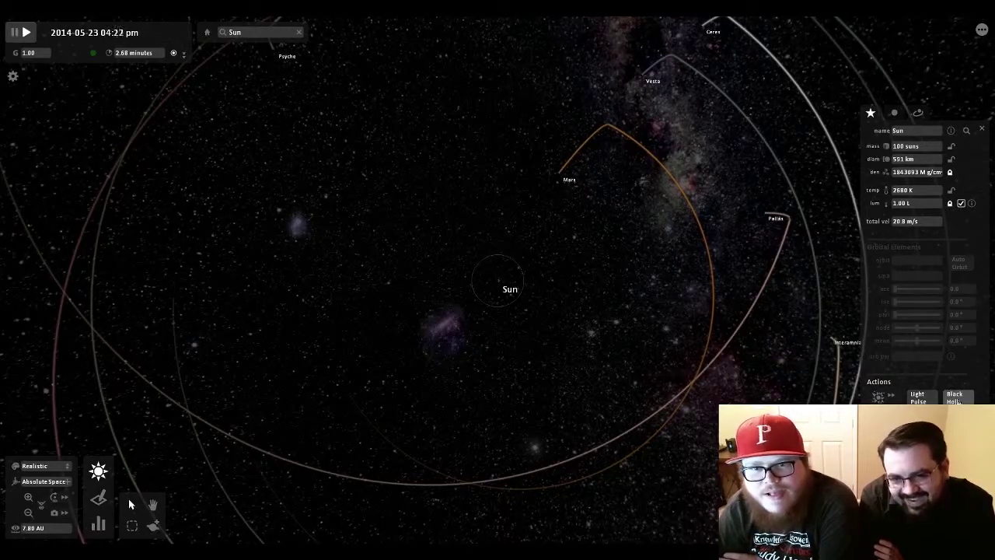
{"action": "scroll", "coordinate": [453, 280], "scroll_direction": "up", "scroll_amount": 10}
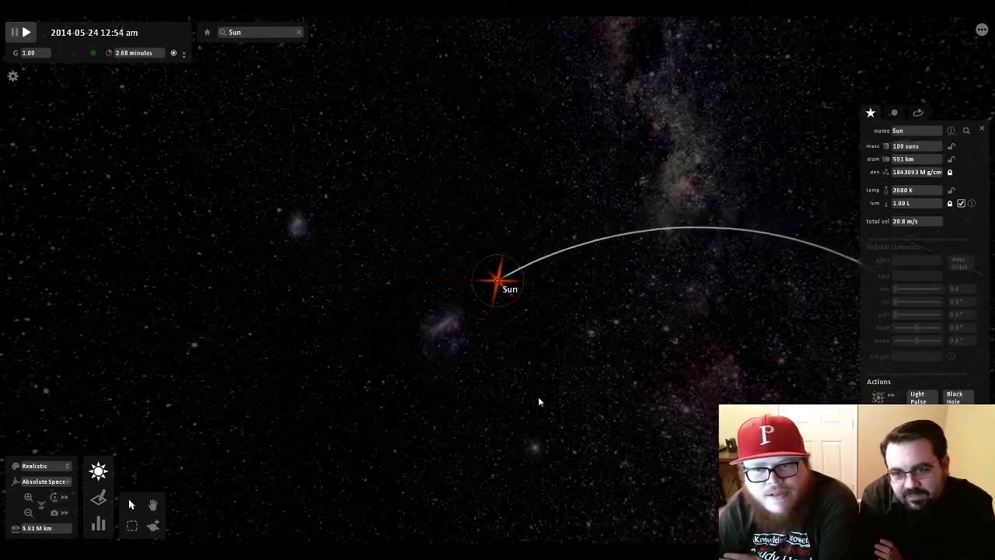
Inspect the black-hole Sun up close and survey the paths of Mars and the asteroids out to Saturn
{"action": "scroll", "coordinate": [538, 401], "scroll_direction": "down", "scroll_amount": 3}
{"action": "scroll", "coordinate": [500, 289], "scroll_direction": "up", "scroll_amount": 3}
{"action": "scroll", "coordinate": [501, 289], "scroll_direction": "up", "scroll_amount": 3}
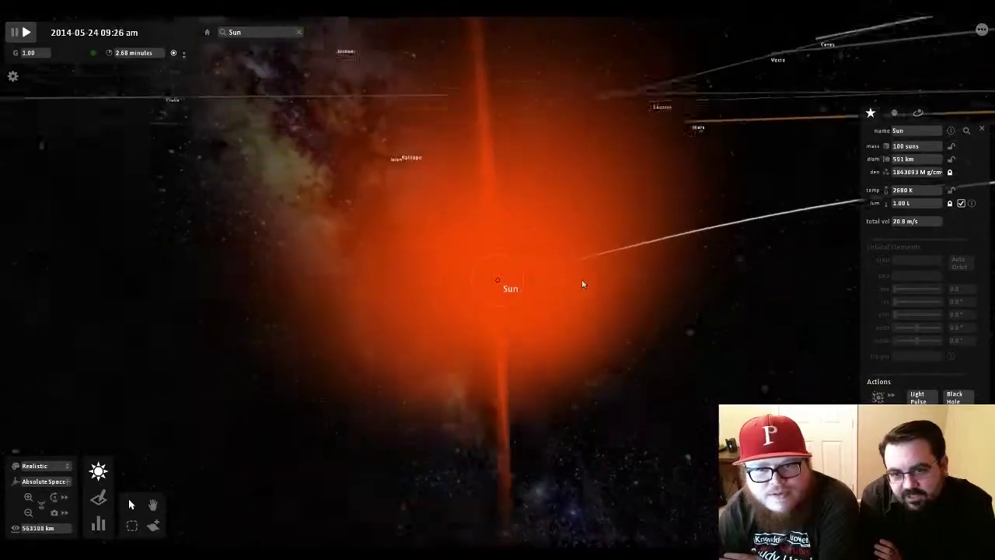
{"action": "left_click_drag", "start_coordinate": [583, 284], "coordinate": [831, 368]}
{"action": "scroll", "coordinate": [688, 376], "scroll_direction": "down", "scroll_amount": 3}
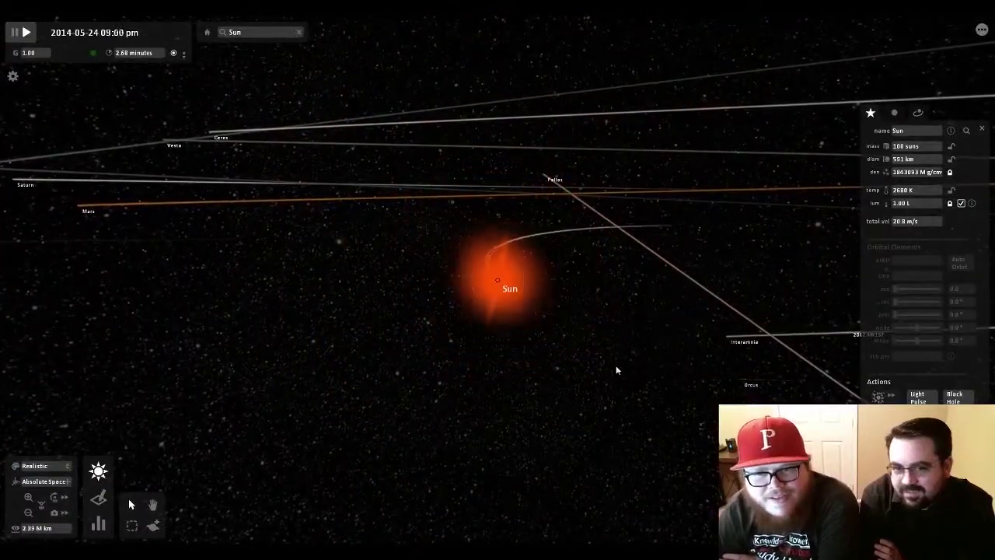
{"action": "scroll", "coordinate": [589, 403], "scroll_direction": "down", "scroll_amount": 8}
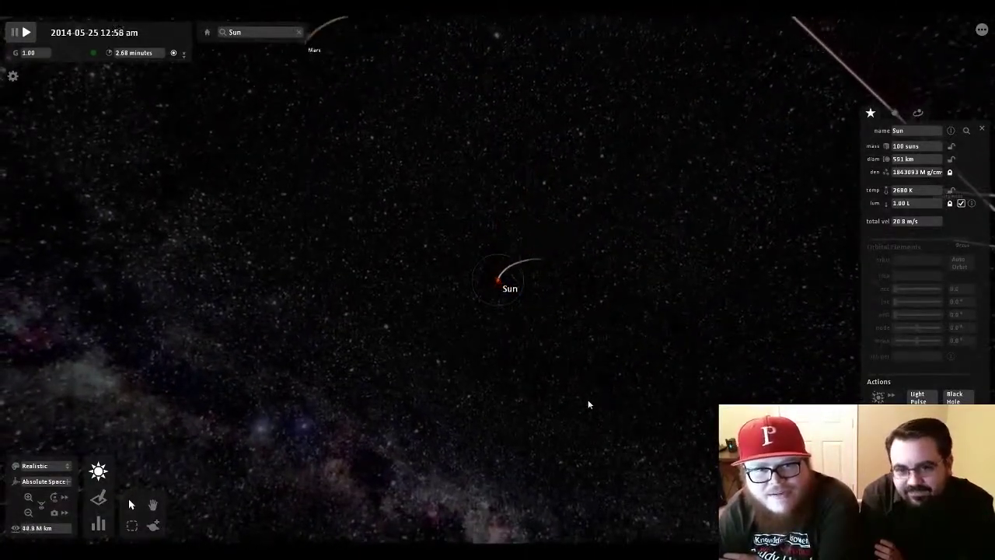
{"action": "scroll", "coordinate": [588, 403], "scroll_direction": "up", "scroll_amount": 1}
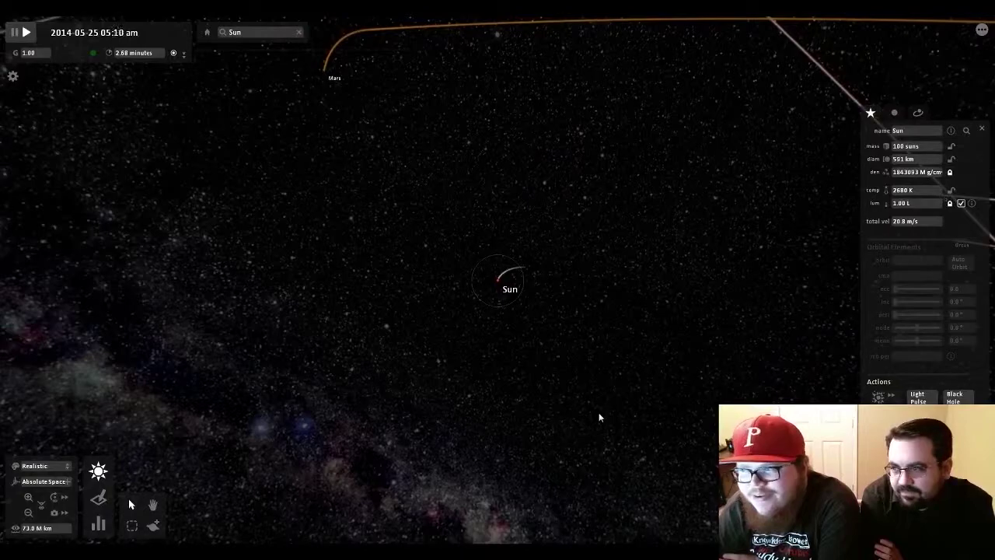
{"action": "scroll", "coordinate": [598, 418], "scroll_direction": "down", "scroll_amount": 3}
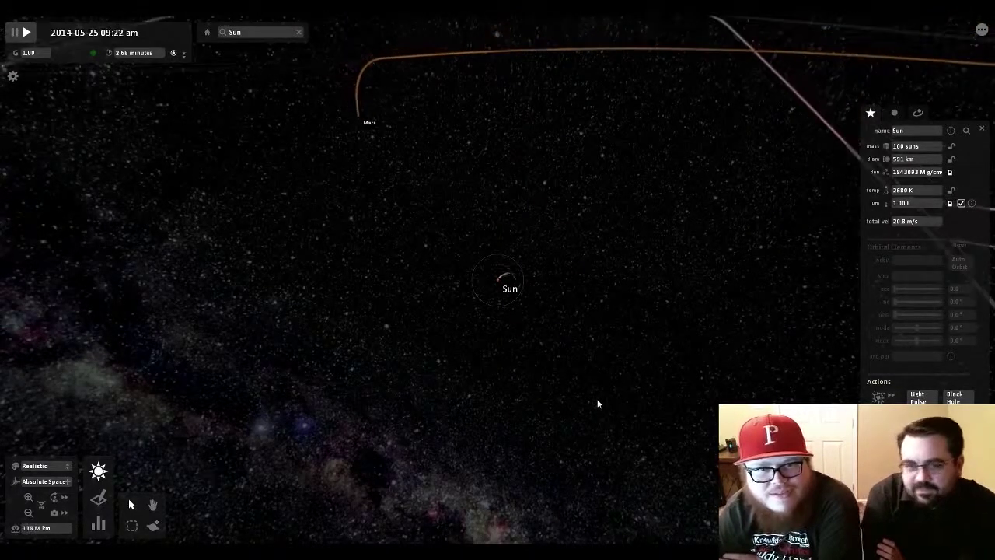
{"action": "scroll", "coordinate": [557, 393], "scroll_direction": "down", "scroll_amount": 2}
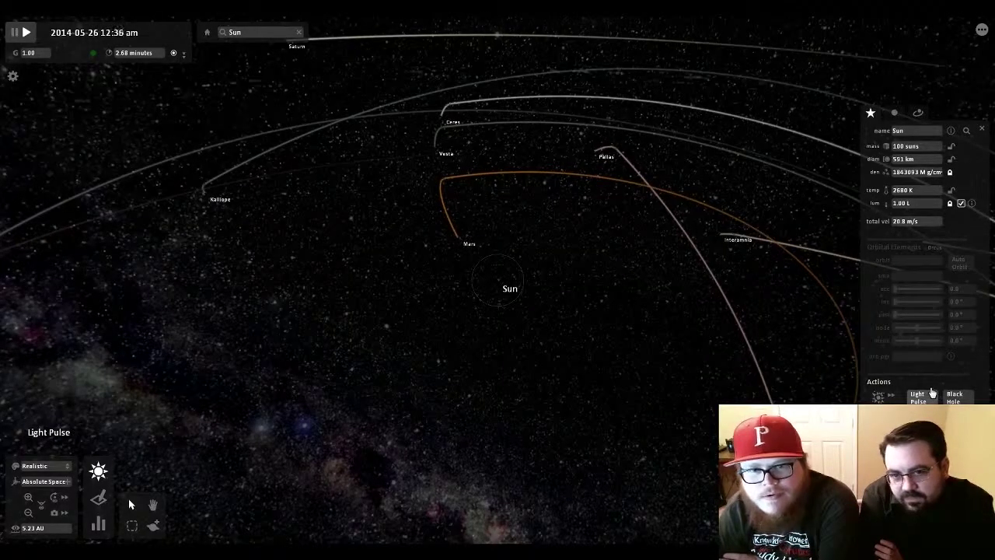
{"action": "scroll", "coordinate": [528, 416], "scroll_direction": "down", "scroll_amount": 2}
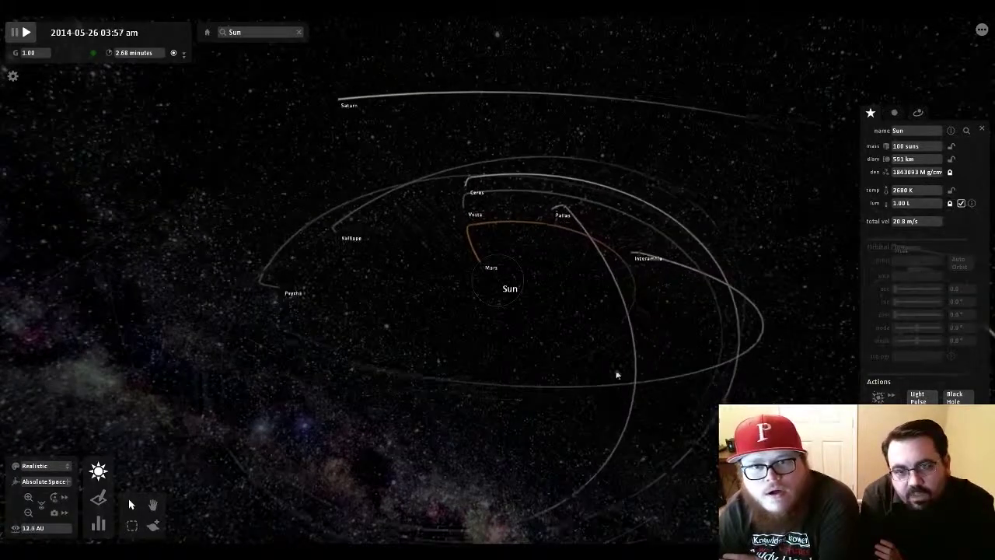
Emit a rapid series of light pulses from the Sun across the asteroid belt and Saturn's orbit
{"action": "left_click", "coordinate": [913, 394]}
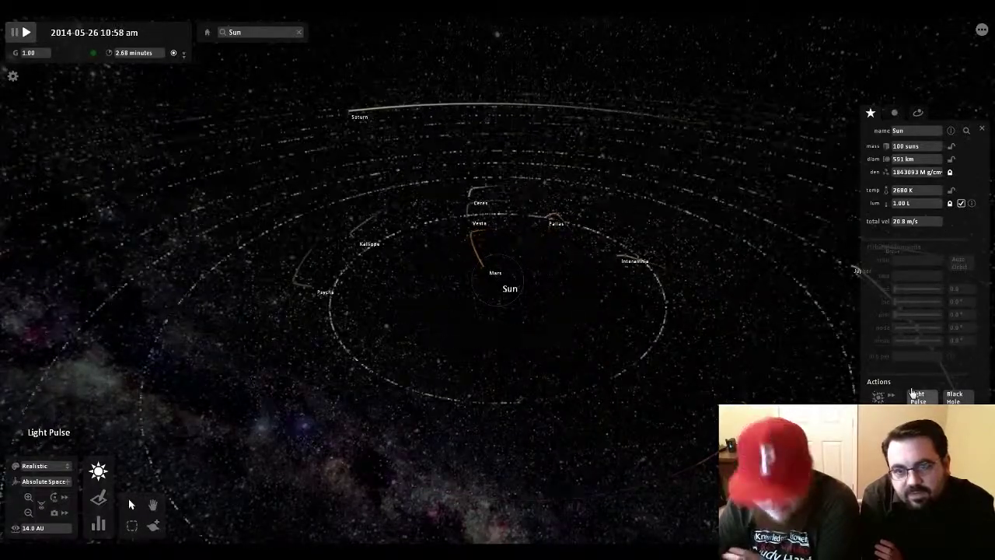
{"action": "left_click", "coordinate": [914, 393]}
{"action": "left_click", "coordinate": [913, 394]}
{"action": "left_click", "coordinate": [913, 393]}
{"action": "left_click", "coordinate": [913, 393]}
{"action": "left_click", "coordinate": [913, 393]}
{"action": "left_click", "coordinate": [913, 393]}
{"action": "left_click", "coordinate": [913, 393]}
{"action": "left_click", "coordinate": [913, 394]}
{"action": "left_click", "coordinate": [913, 394]}
{"action": "left_click", "coordinate": [913, 394]}
{"action": "left_click", "coordinate": [913, 393]}
{"action": "left_click", "coordinate": [913, 393]}
{"action": "left_click", "coordinate": [913, 394]}
{"action": "left_click", "coordinate": [913, 393]}
{"action": "left_click", "coordinate": [914, 394]}
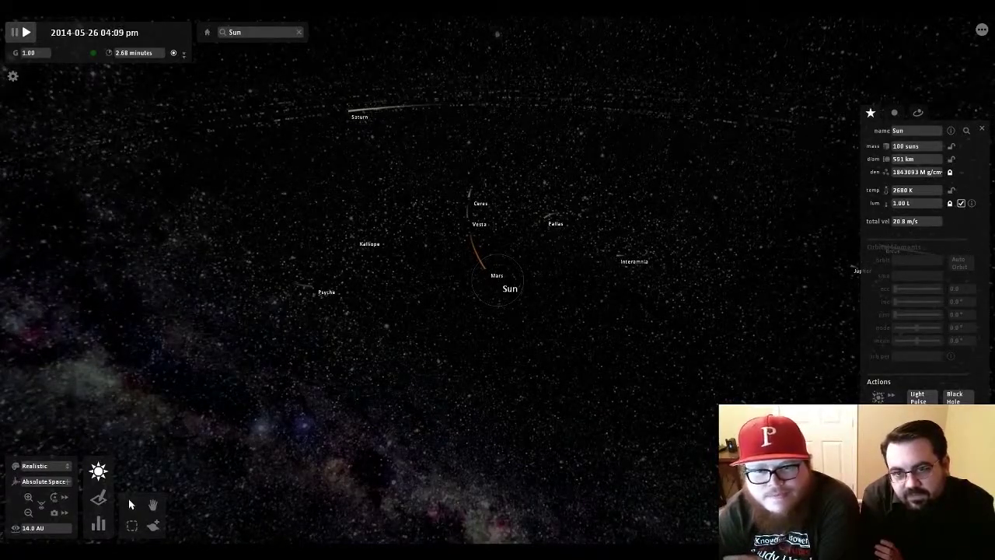
Follow Mars's path near the Sun at close range and from above, out to the asteroid belt and Jupiter
{"action": "scroll", "coordinate": [617, 315], "scroll_direction": "up", "scroll_amount": 5}
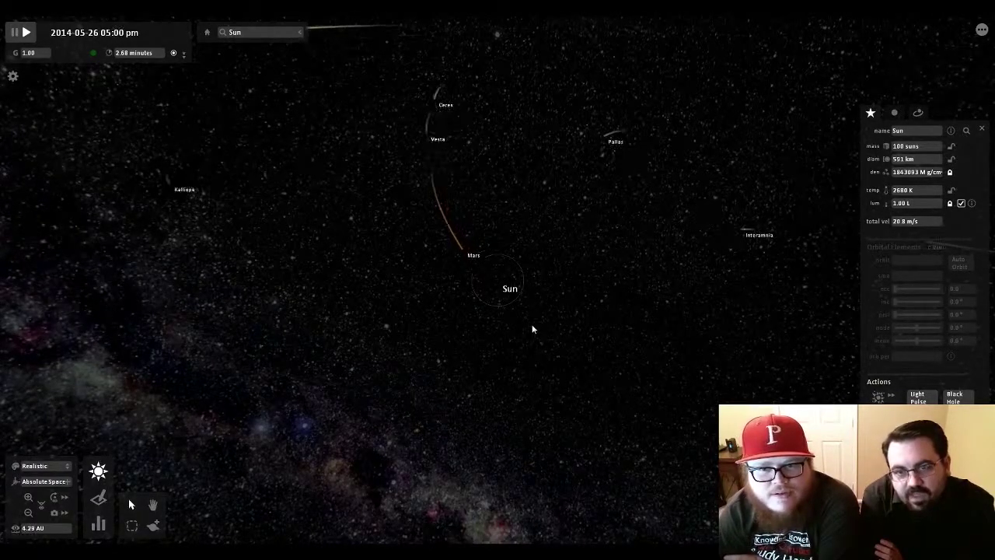
{"action": "scroll", "coordinate": [532, 329], "scroll_direction": "up", "scroll_amount": 5}
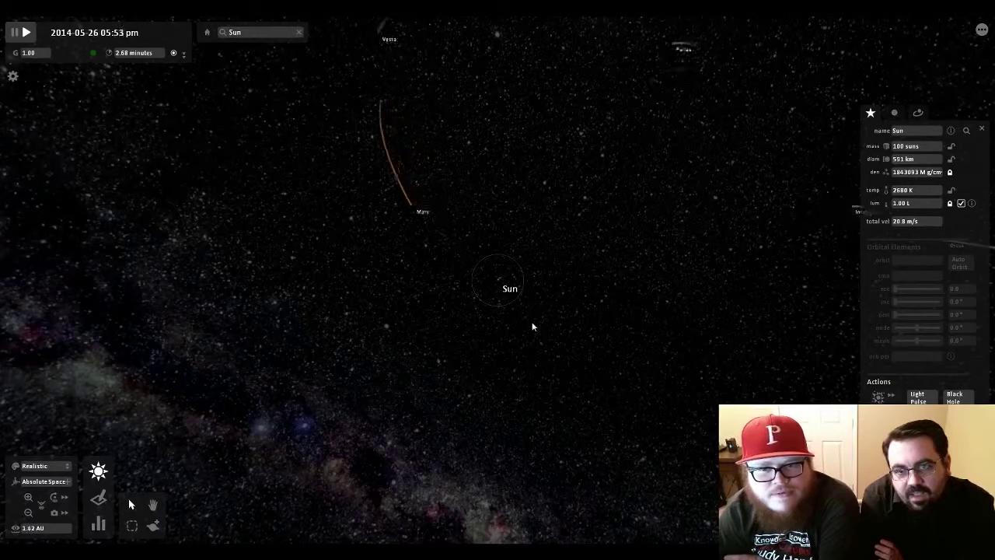
{"action": "right_click_drag", "start_coordinate": [532, 342], "coordinate": [546, 310]}
{"action": "scroll", "coordinate": [552, 302], "scroll_direction": "down", "scroll_amount": 3}
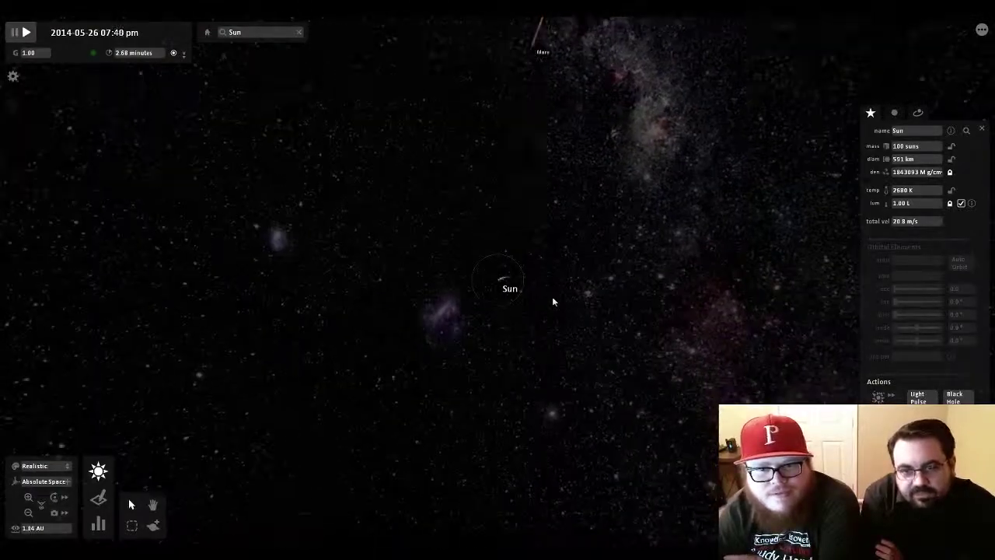
{"action": "scroll", "coordinate": [554, 301], "scroll_direction": "down", "scroll_amount": 5}
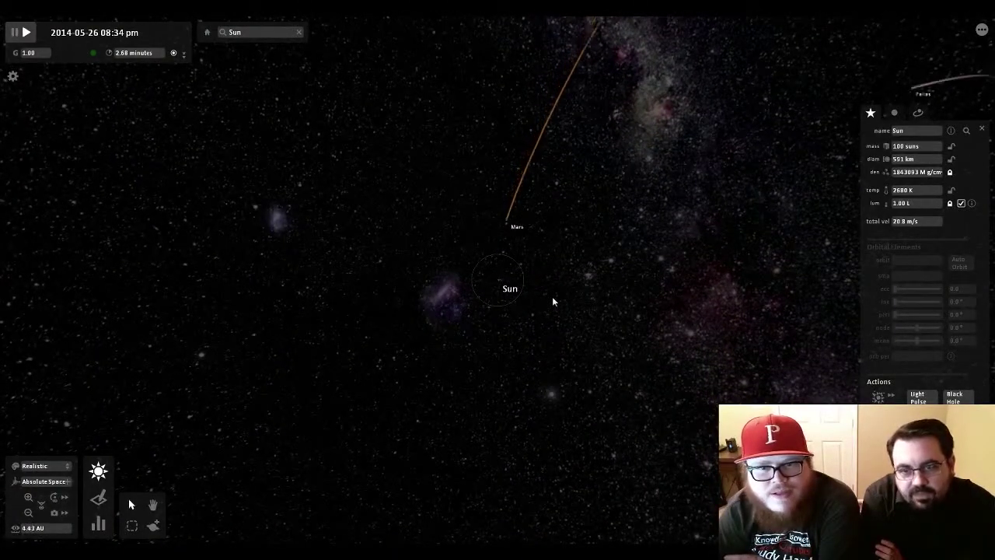
{"action": "scroll", "coordinate": [553, 301], "scroll_direction": "down", "scroll_amount": 8}
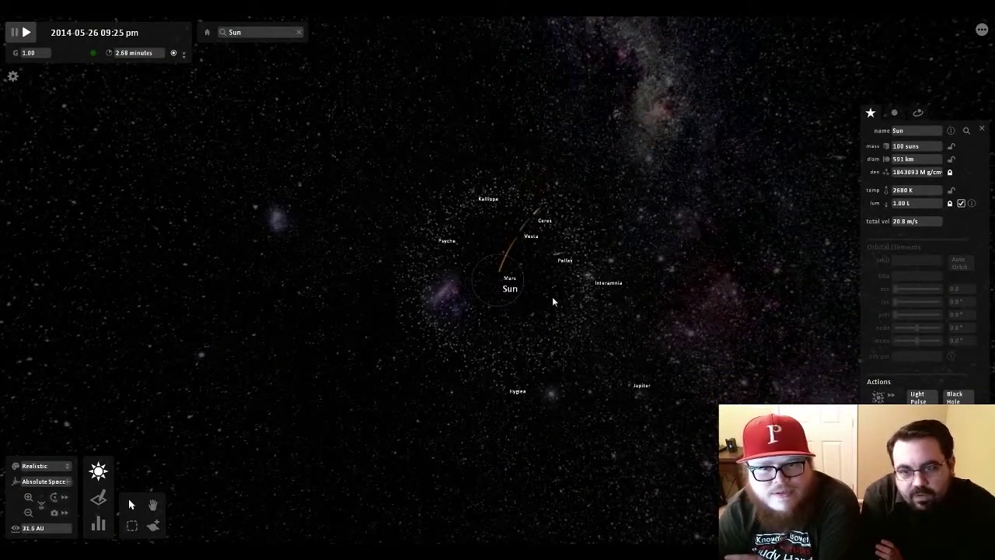
Send another light pulse from the Sun and follow it outward past Neptune and Pluto to Eris and Sedna
{"action": "left_click", "coordinate": [918, 397]}
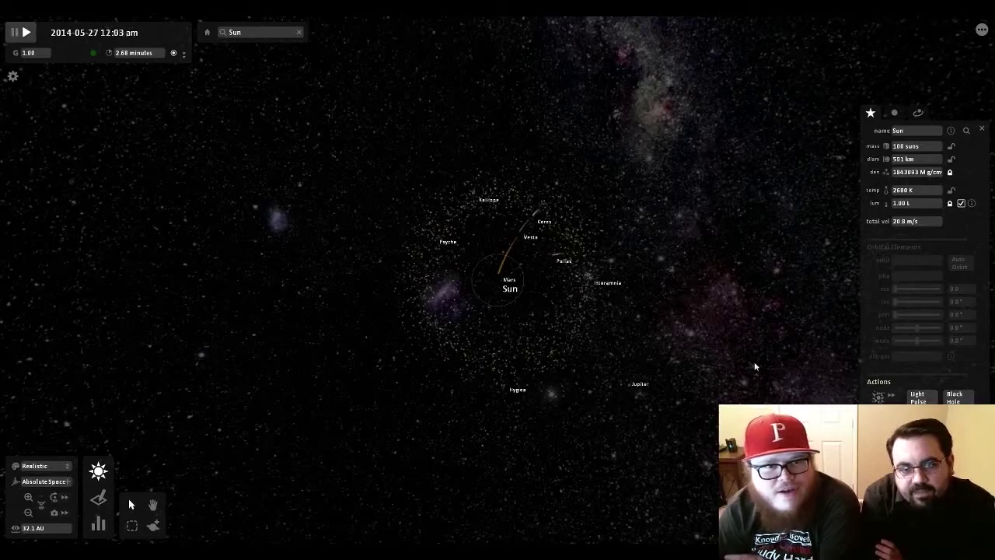
{"action": "scroll", "coordinate": [754, 362], "scroll_direction": "down", "scroll_amount": 4}
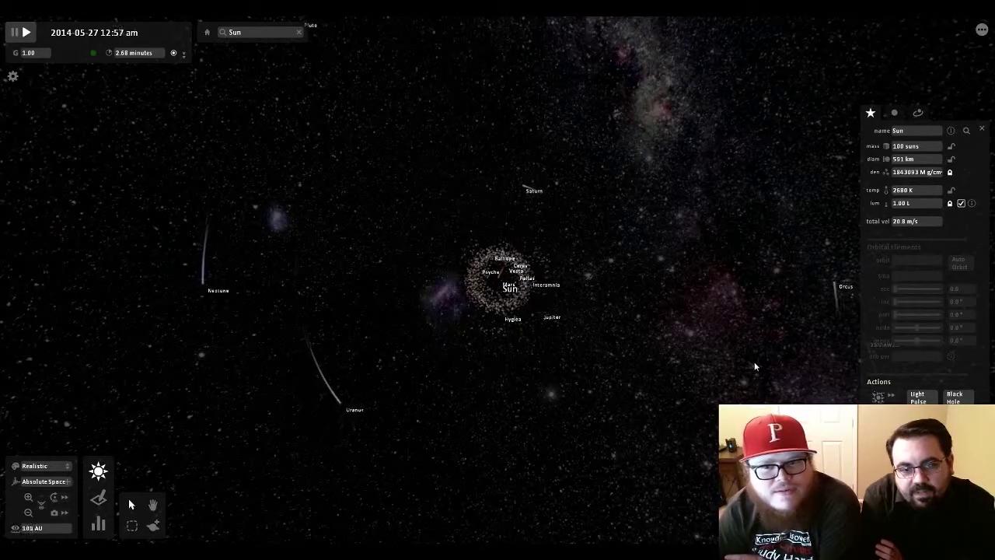
{"action": "scroll", "coordinate": [755, 365], "scroll_direction": "up", "scroll_amount": 3}
{"action": "scroll", "coordinate": [754, 365], "scroll_direction": "down", "scroll_amount": 2}
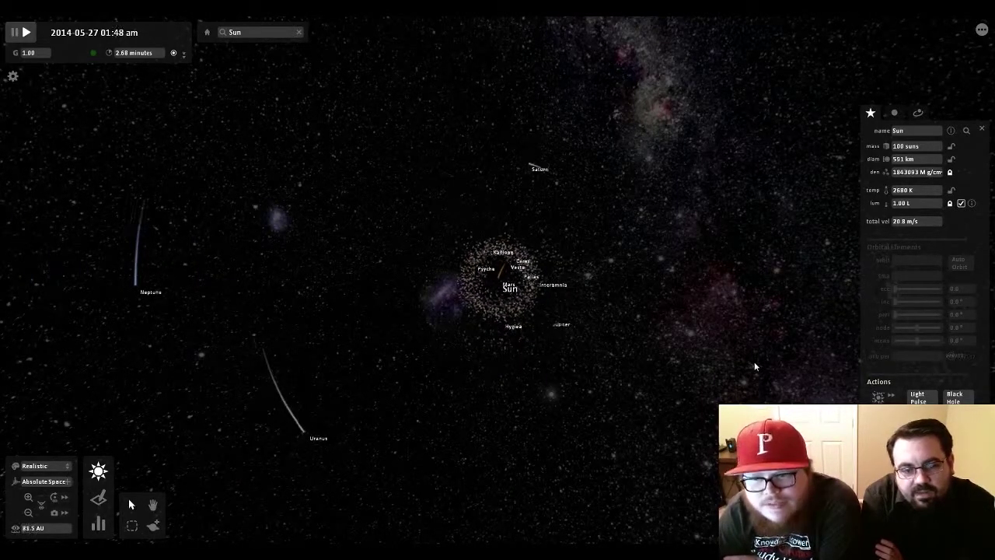
{"action": "scroll", "coordinate": [735, 365], "scroll_direction": "down", "scroll_amount": 5}
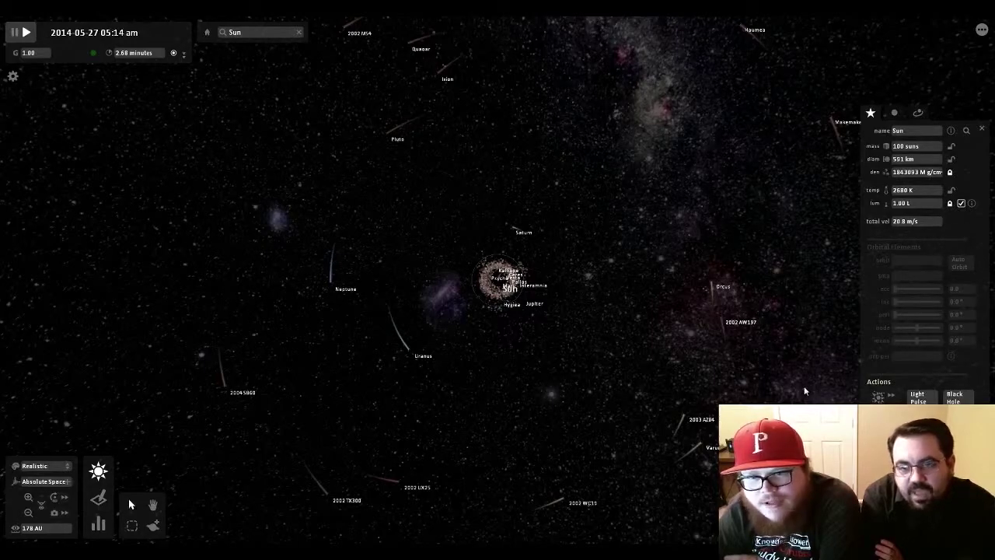
{"action": "scroll", "coordinate": [805, 393], "scroll_direction": "down", "scroll_amount": 15}
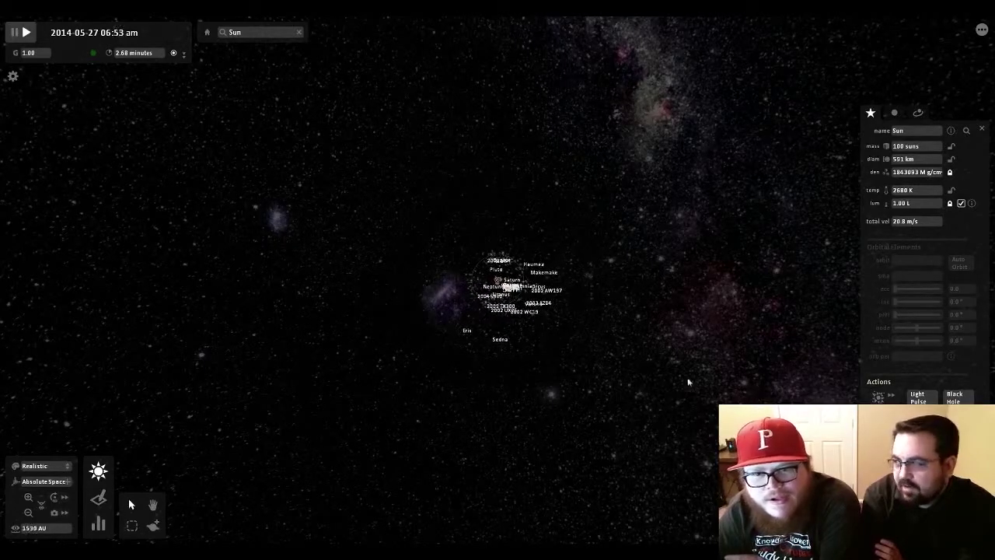
Examine the spreading light pulses around the trans-Neptunian objects from above and from a nearly edge-on angle
{"action": "scroll", "coordinate": [598, 371], "scroll_direction": "up", "scroll_amount": 2}
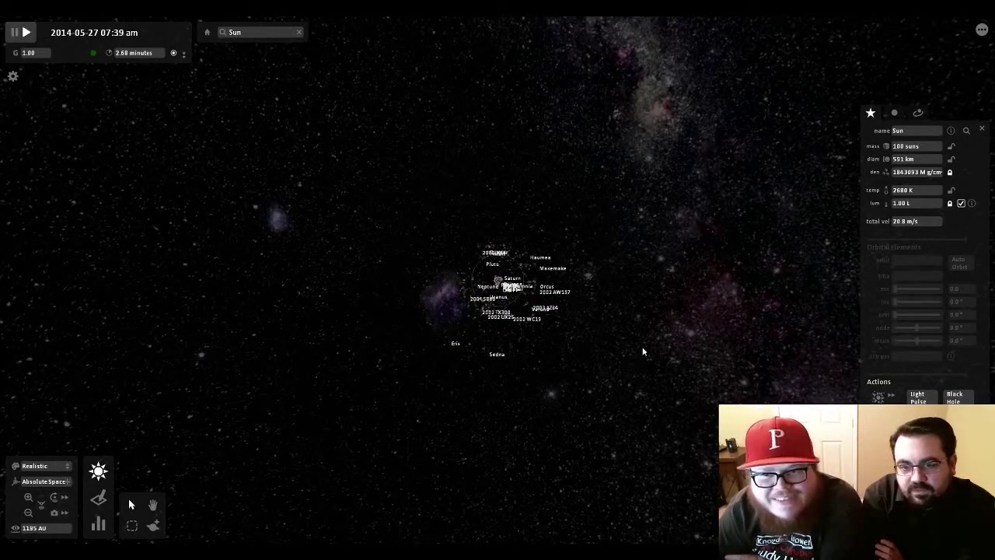
{"action": "scroll", "coordinate": [595, 349], "scroll_direction": "up", "scroll_amount": 1}
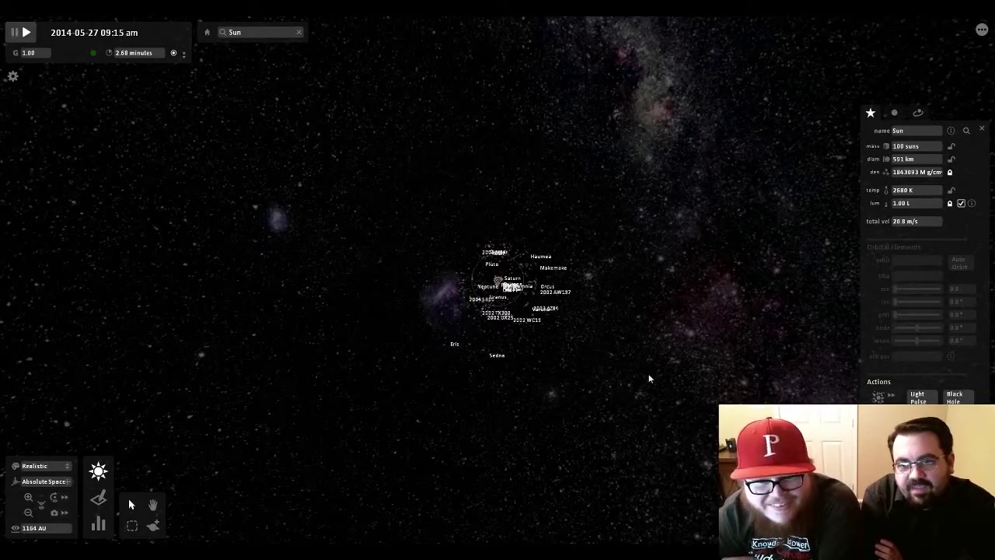
{"action": "scroll", "coordinate": [648, 379], "scroll_direction": "up", "scroll_amount": 5}
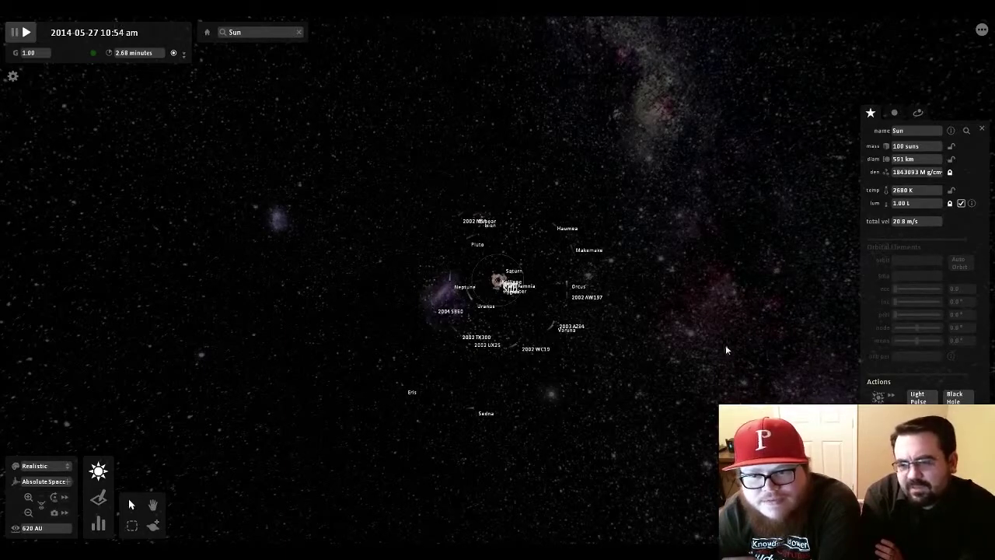
{"action": "left_click_drag", "start_coordinate": [716, 327], "coordinate": [687, 266]}
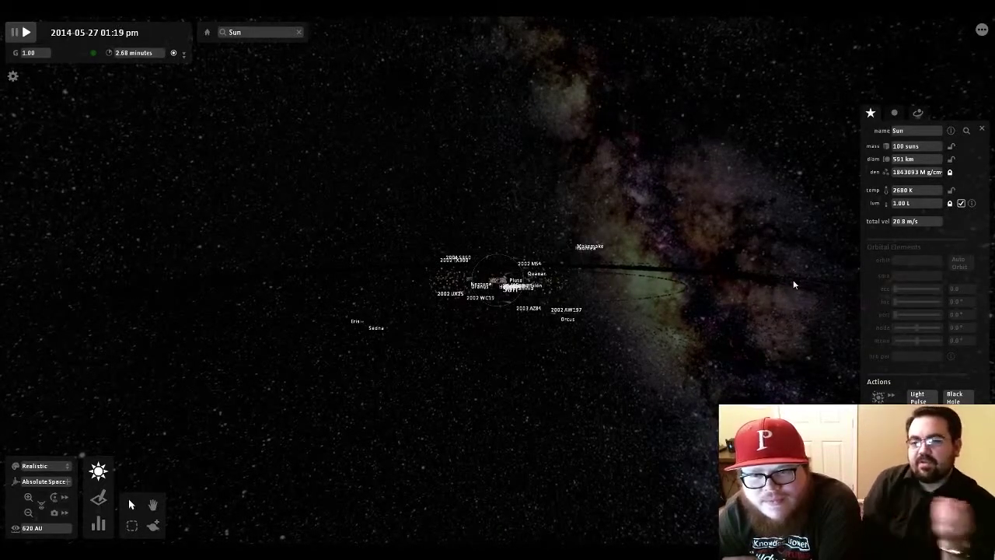
{"action": "scroll", "coordinate": [777, 312], "scroll_direction": "down", "scroll_amount": 3}
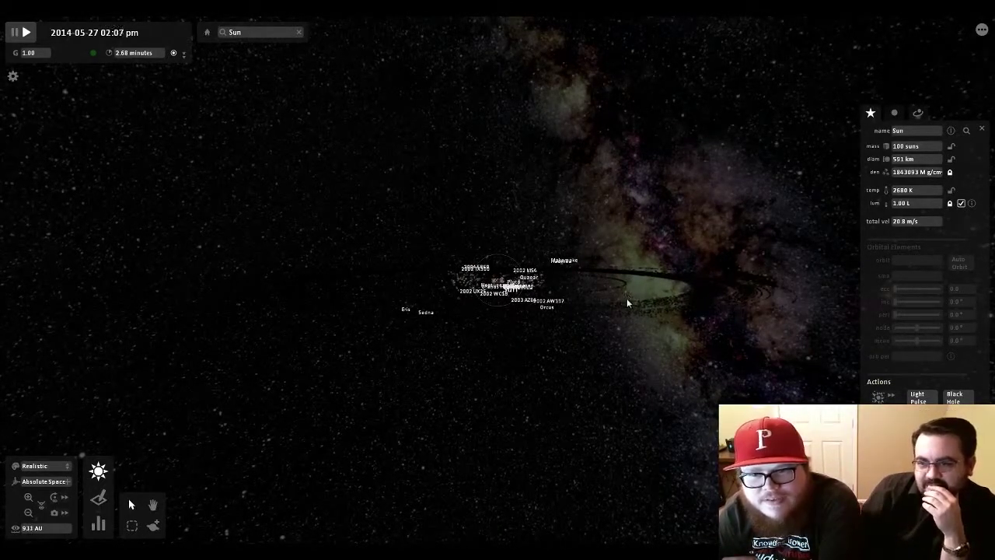
{"action": "scroll", "coordinate": [729, 314], "scroll_direction": "down", "scroll_amount": 3}
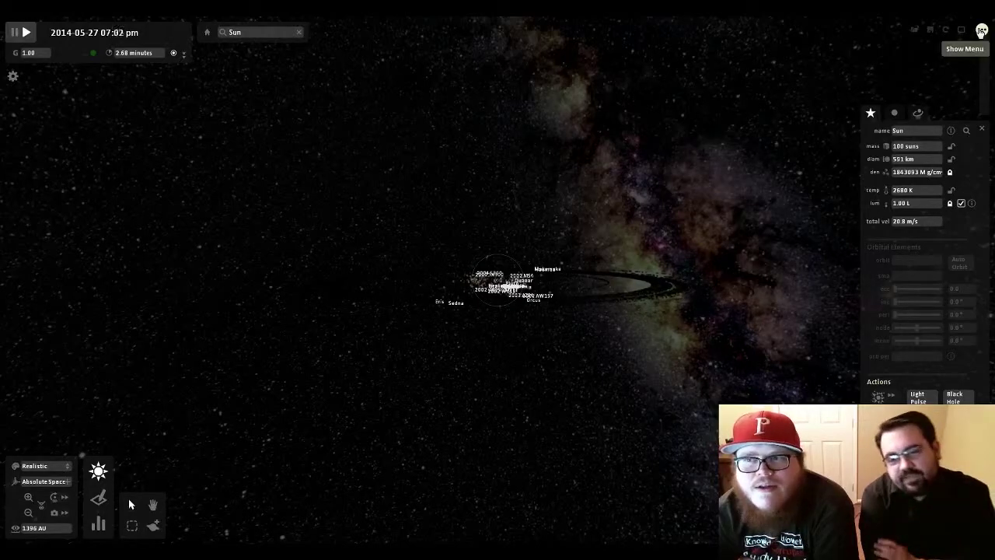
Load the Our Solar System simulation and view its orbits from above out to Jupiter and Saturn
{"action": "key", "text": "Escape"}
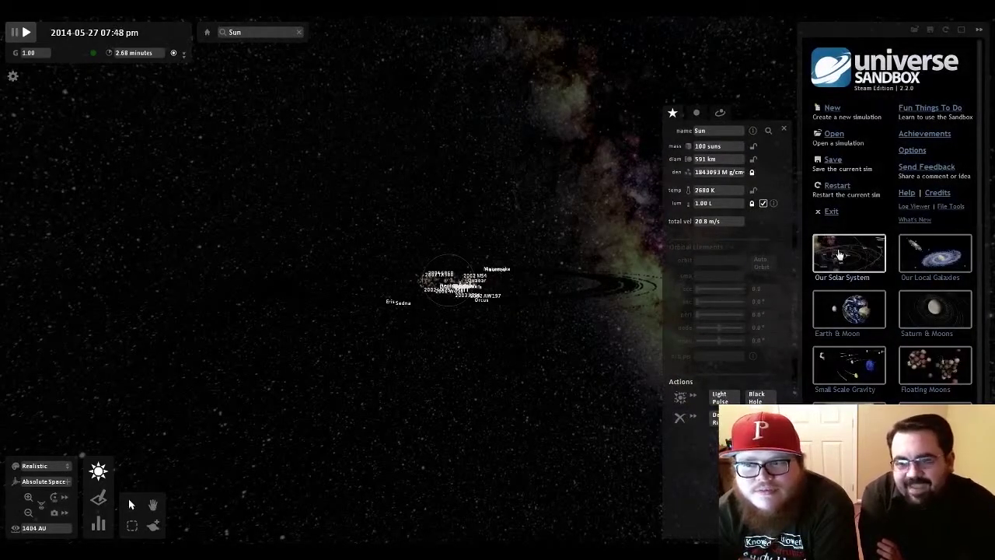
{"action": "left_click", "coordinate": [839, 255]}
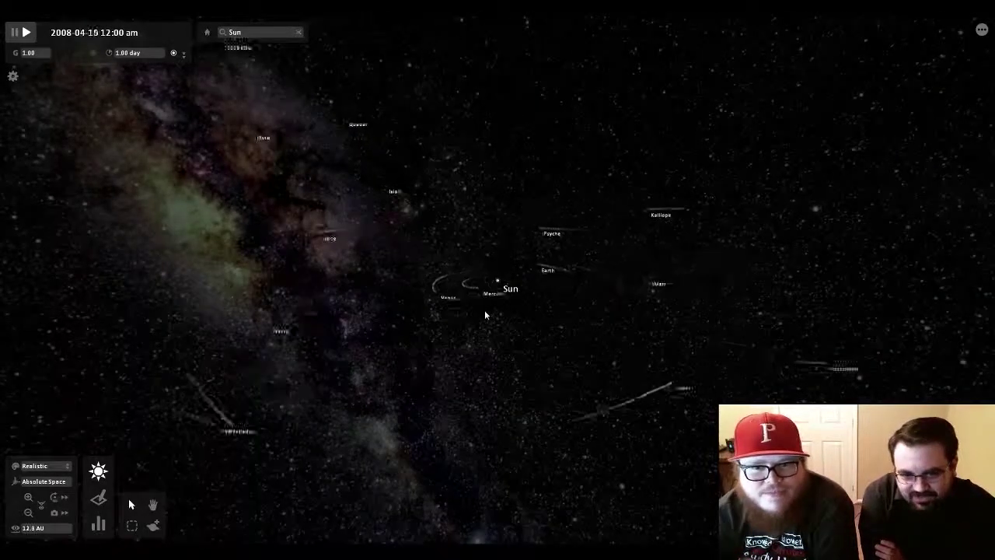
{"action": "scroll", "coordinate": [485, 310], "scroll_direction": "up", "scroll_amount": 3}
{"action": "left_click_drag", "start_coordinate": [484, 310], "coordinate": [508, 466]}
{"action": "scroll", "coordinate": [513, 456], "scroll_direction": "down", "scroll_amount": 3}
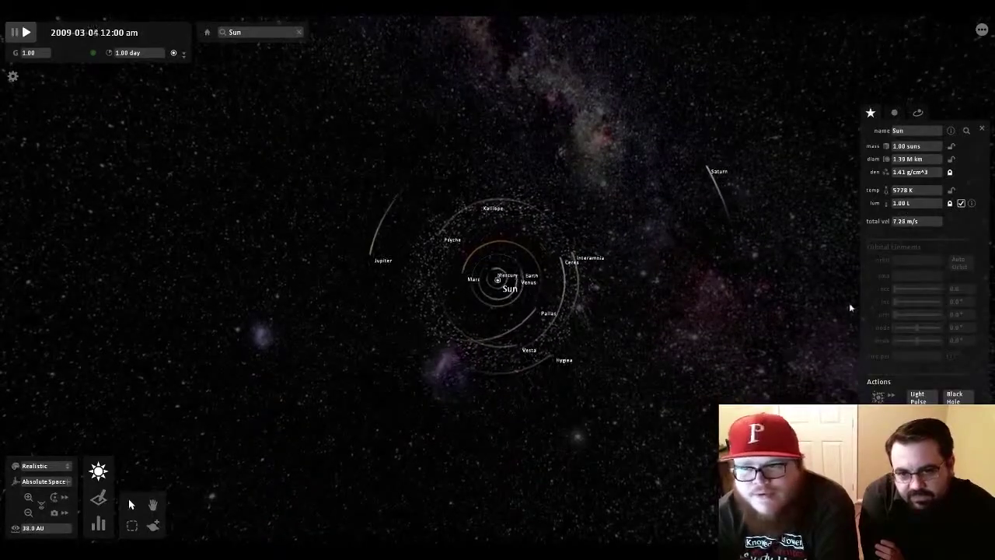
Emit several light pulses from the reloaded Sun and compare them with the outer dwarf planets and the inner planets' orbits
{"action": "left_click", "coordinate": [918, 397]}
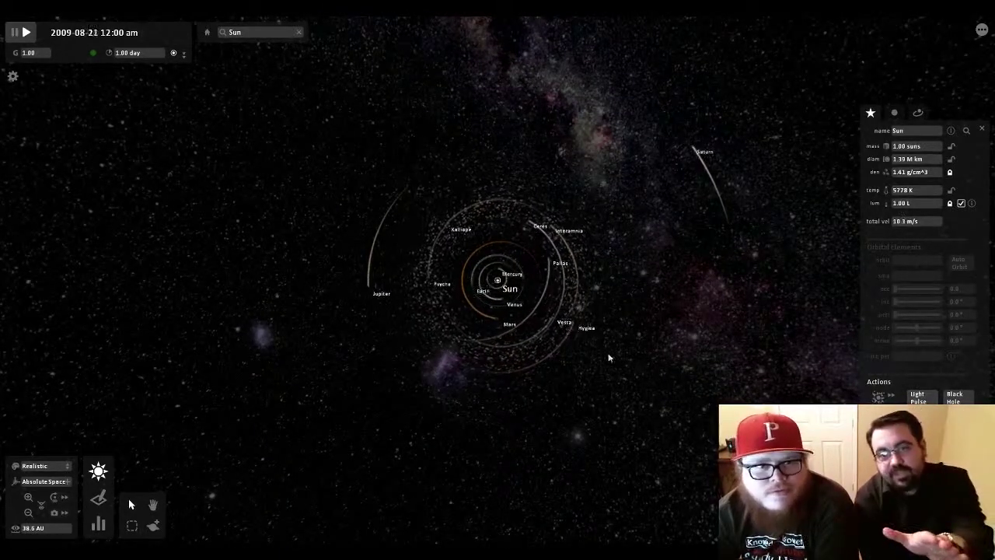
{"action": "left_click", "coordinate": [126, 53]}
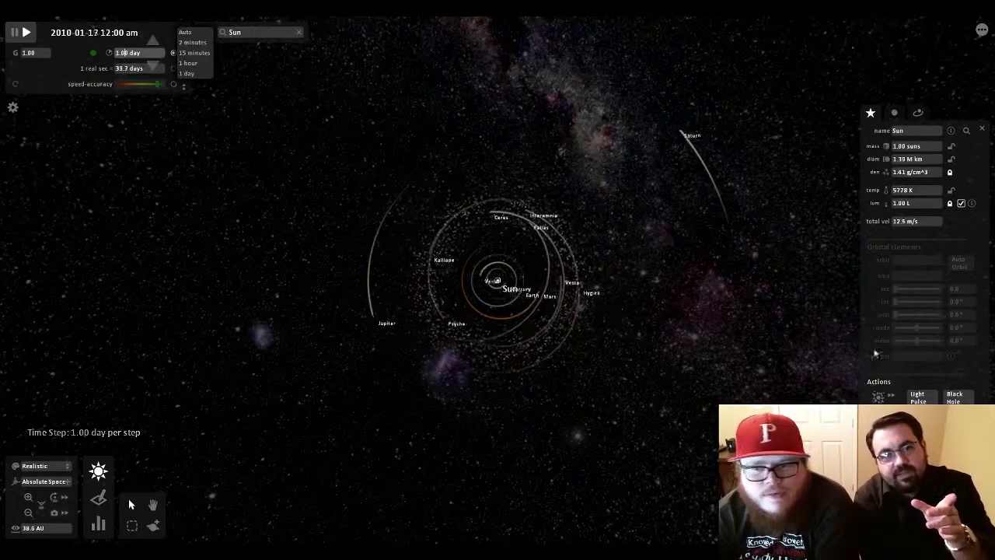
{"action": "left_click", "coordinate": [917, 400]}
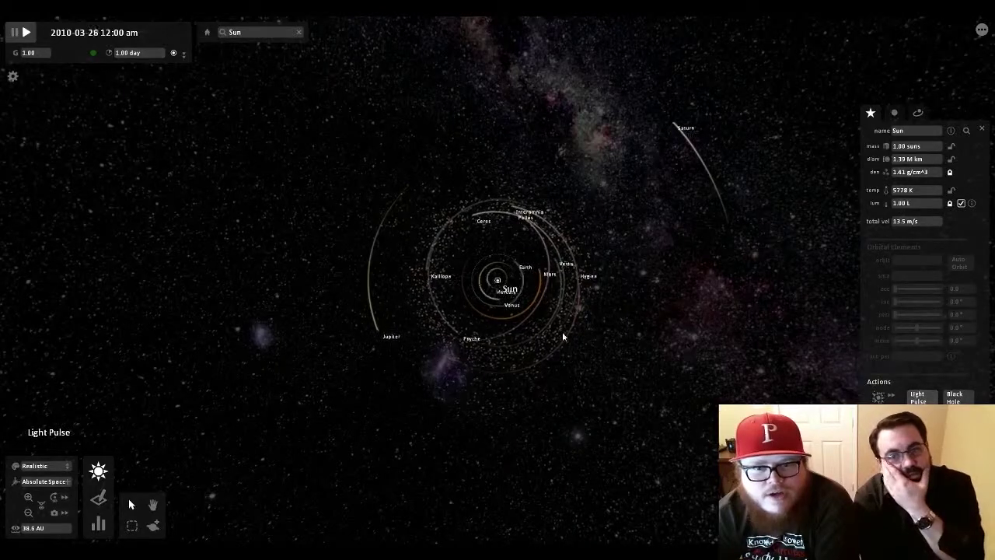
{"action": "scroll", "coordinate": [562, 331], "scroll_direction": "down", "scroll_amount": 10}
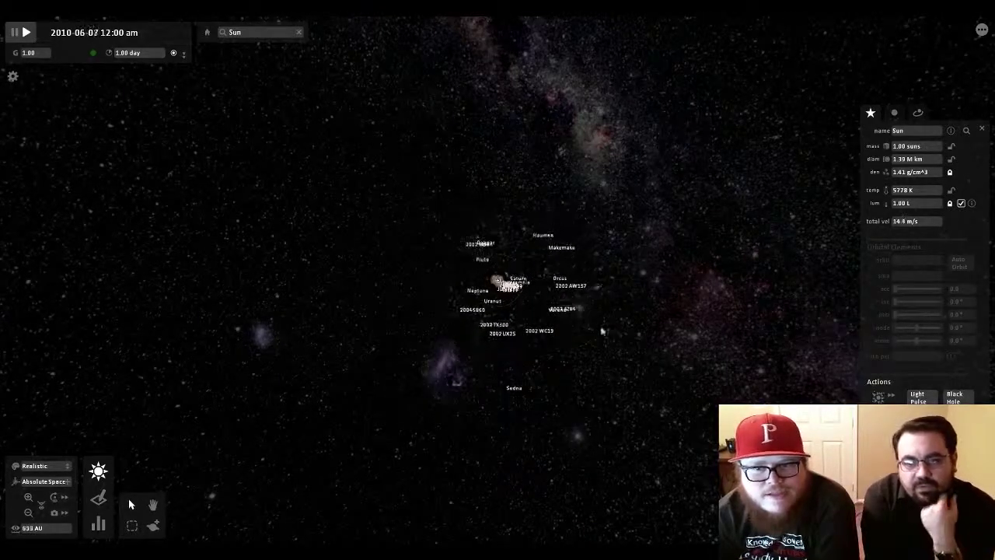
{"action": "left_click", "coordinate": [922, 398]}
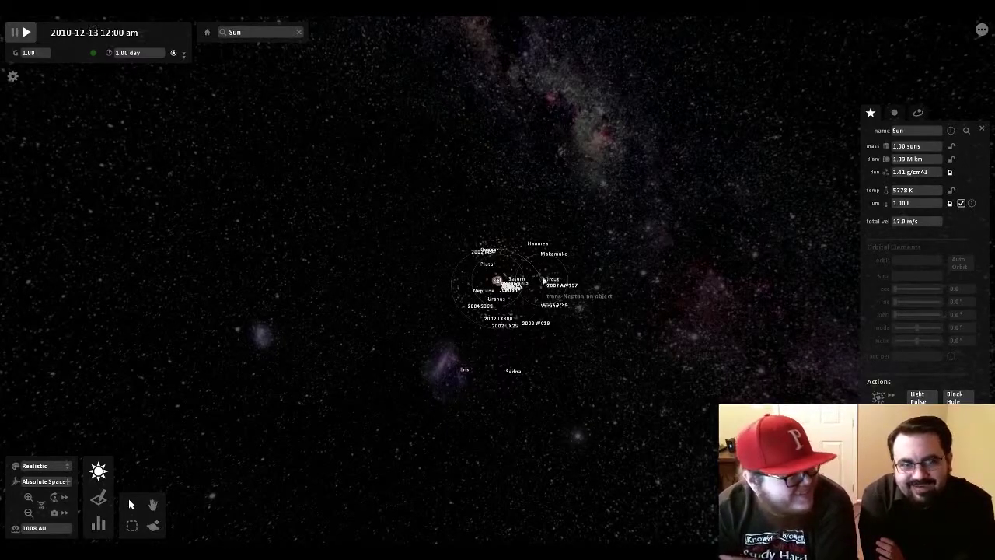
{"action": "scroll", "coordinate": [538, 276], "scroll_direction": "up", "scroll_amount": 10}
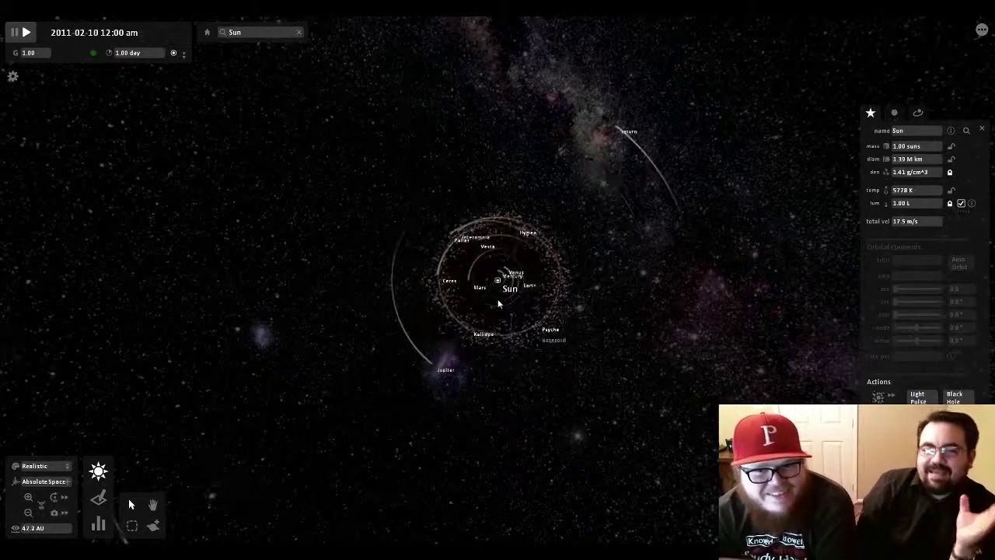
{"action": "scroll", "coordinate": [499, 303], "scroll_direction": "up", "scroll_amount": 5}
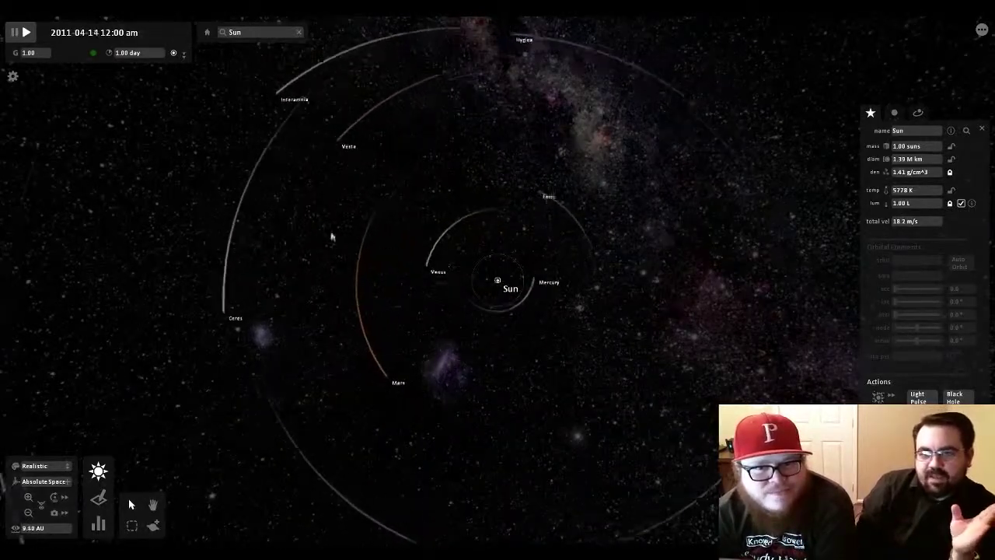
Lower the simulation's time step from the daily rate down to 0.028 seconds per step
{"action": "left_click", "coordinate": [141, 53]}
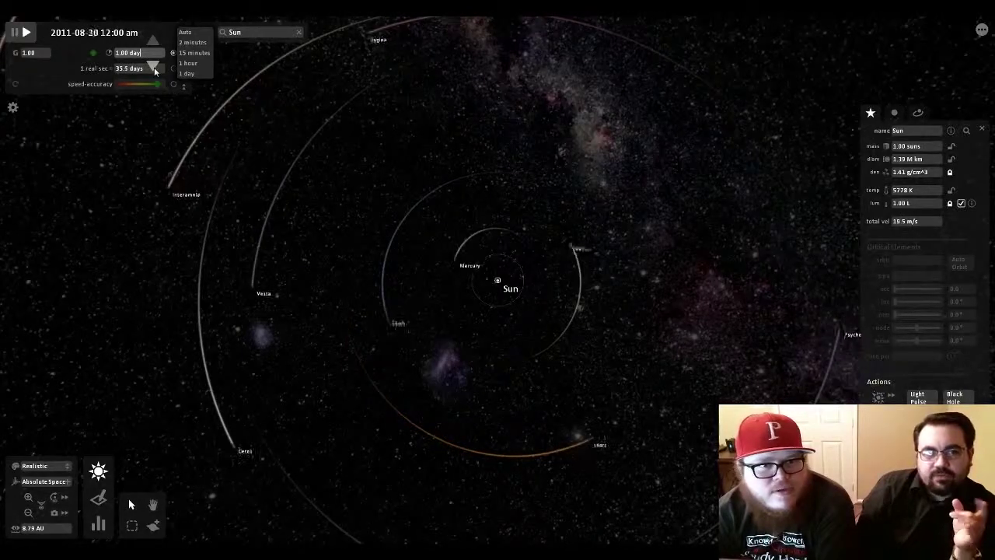
{"action": "left_click", "coordinate": [154, 68]}
{"action": "left_click", "coordinate": [154, 68]}
{"action": "left_click", "coordinate": [154, 69]}
{"action": "left_click", "coordinate": [154, 68]}
{"action": "left_click", "coordinate": [154, 69]}
{"action": "left_click", "coordinate": [152, 69]}
{"action": "left_click", "coordinate": [150, 69]}
{"action": "left_click", "coordinate": [151, 70]}
{"action": "left_click", "coordinate": [151, 69]}
{"action": "left_click", "coordinate": [151, 69]}
{"action": "left_click", "coordinate": [150, 69]}
{"action": "left_click", "coordinate": [151, 69]}
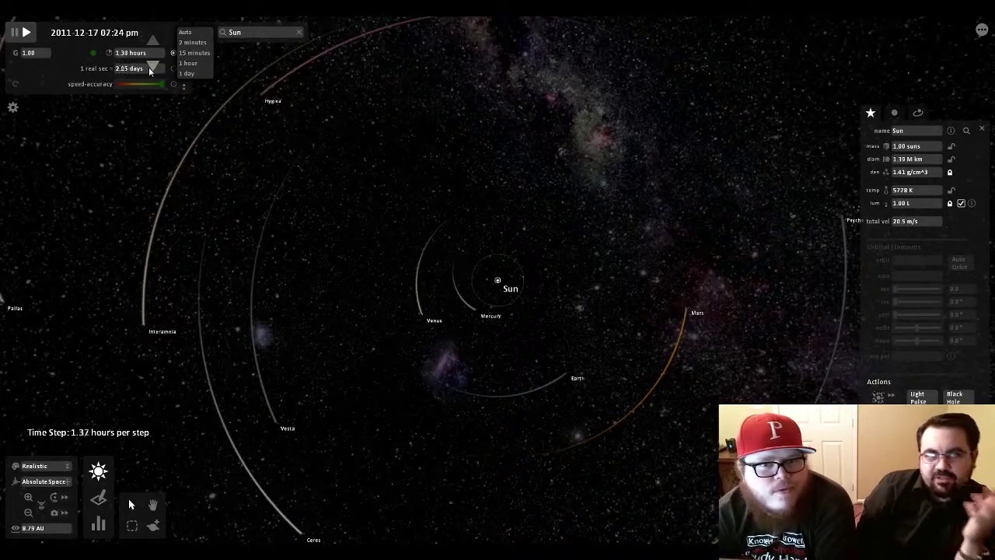
{"action": "left_click", "coordinate": [151, 70]}
{"action": "left_click", "coordinate": [151, 69]}
{"action": "left_click", "coordinate": [151, 69]}
{"action": "left_click", "coordinate": [151, 70]}
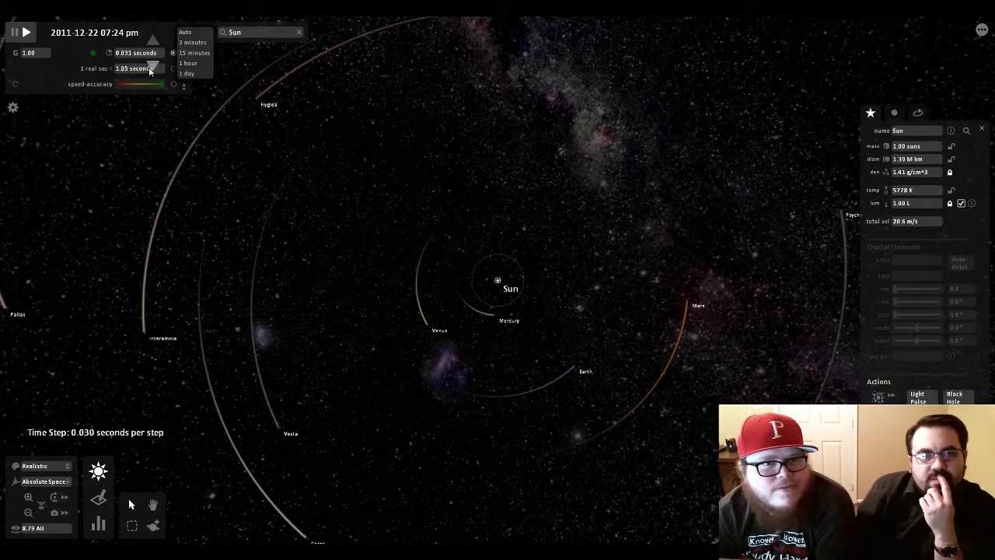
{"action": "left_click", "coordinate": [149, 67]}
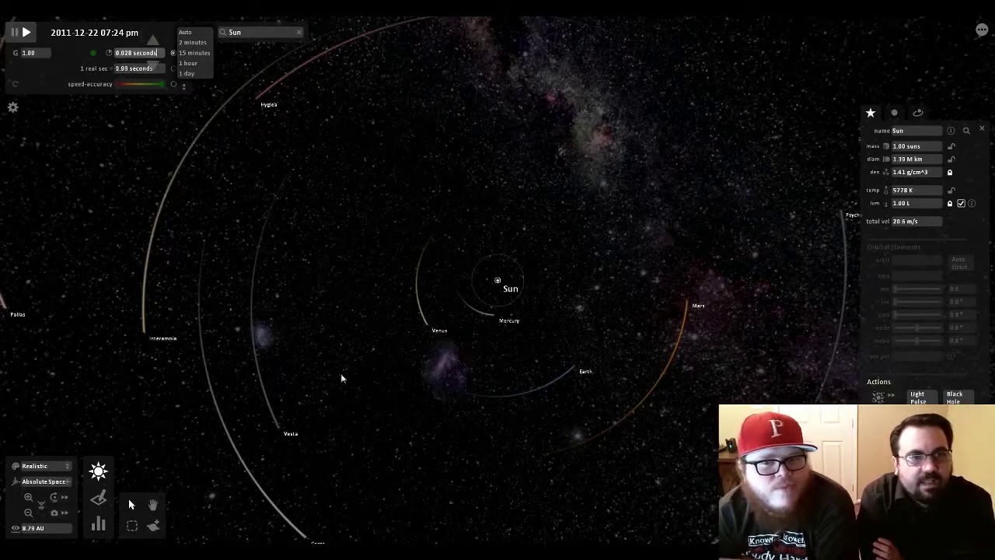
Emit a light pulse from the Sun and follow it from close to the surface outward toward Mercury's orbit
{"action": "scroll", "coordinate": [602, 357], "scroll_direction": "down", "scroll_amount": 5}
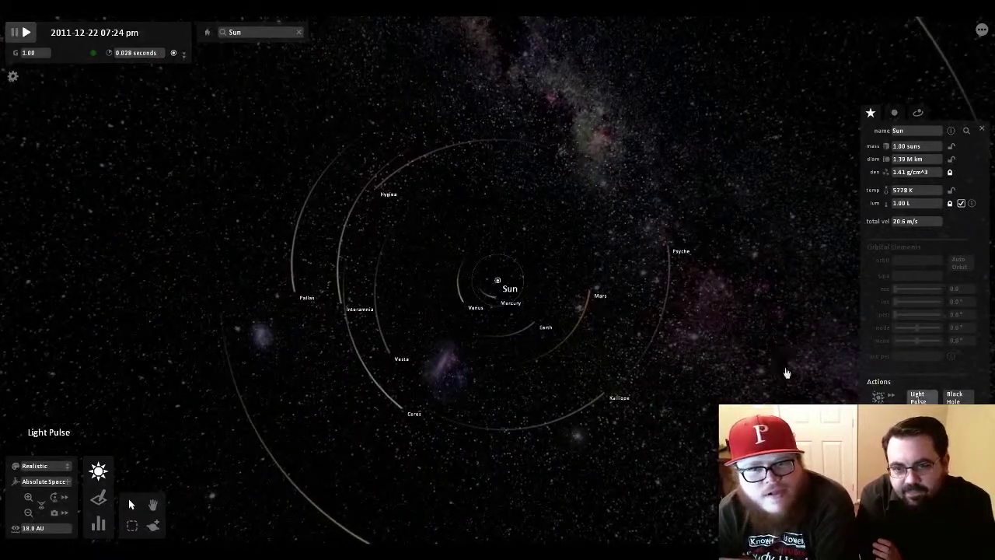
{"action": "scroll", "coordinate": [522, 398], "scroll_direction": "up", "scroll_amount": 15}
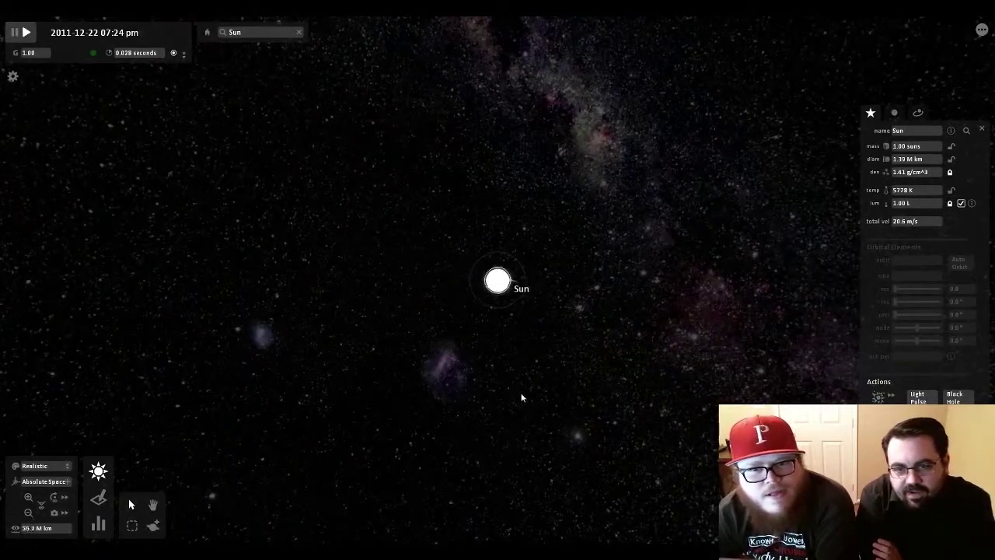
{"action": "scroll", "coordinate": [523, 398], "scroll_direction": "up", "scroll_amount": 4}
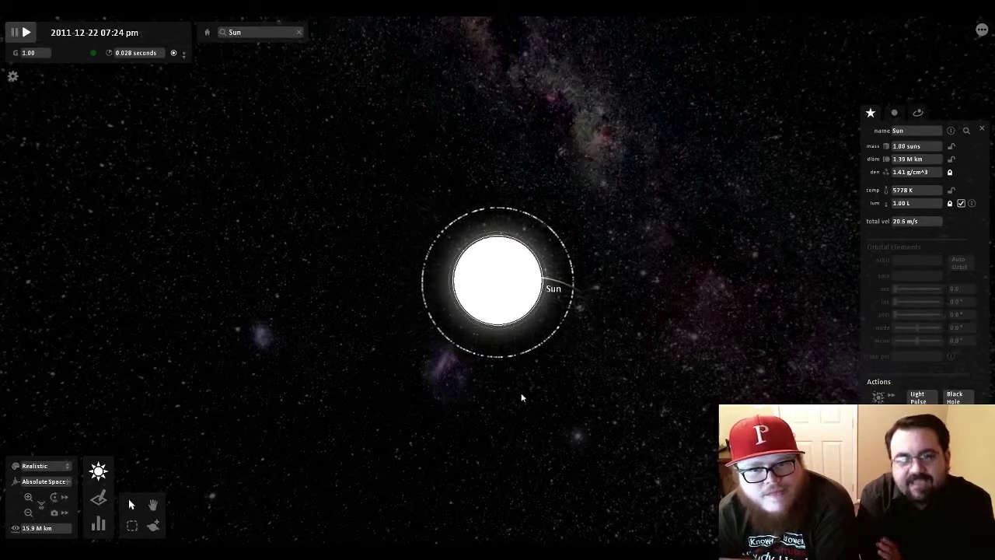
{"action": "scroll", "coordinate": [513, 431], "scroll_direction": "down", "scroll_amount": 2}
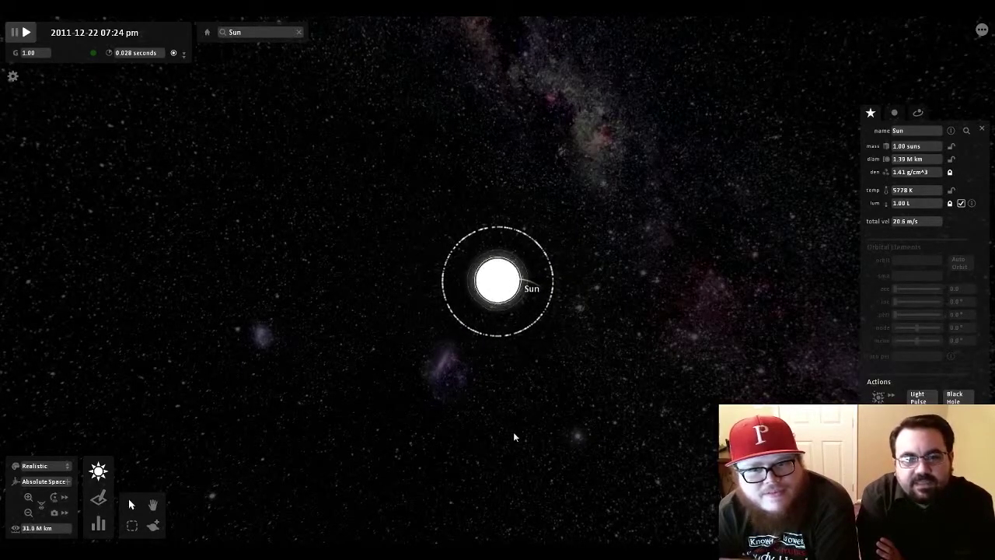
{"action": "scroll", "coordinate": [513, 437], "scroll_direction": "down", "scroll_amount": 1}
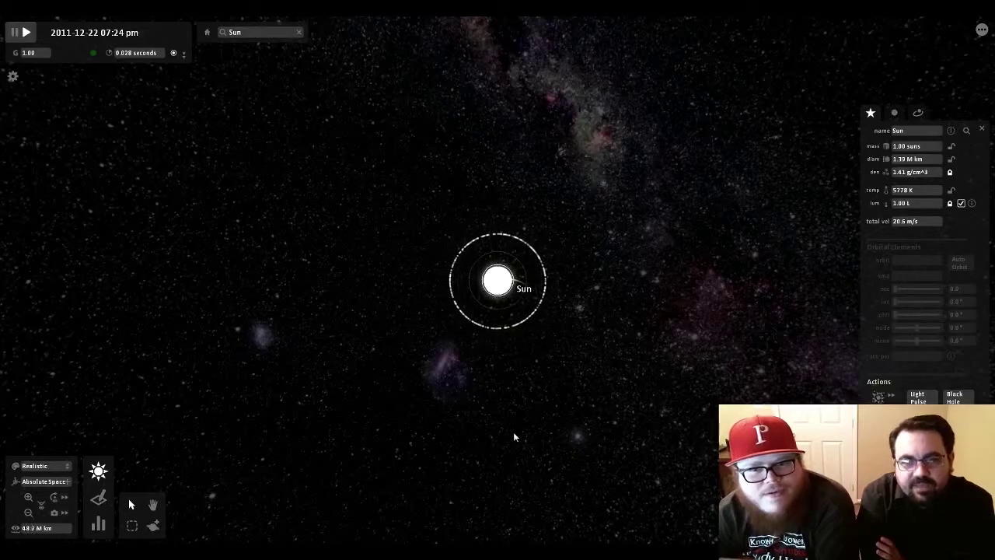
{"action": "scroll", "coordinate": [513, 432], "scroll_direction": "down", "scroll_amount": 5}
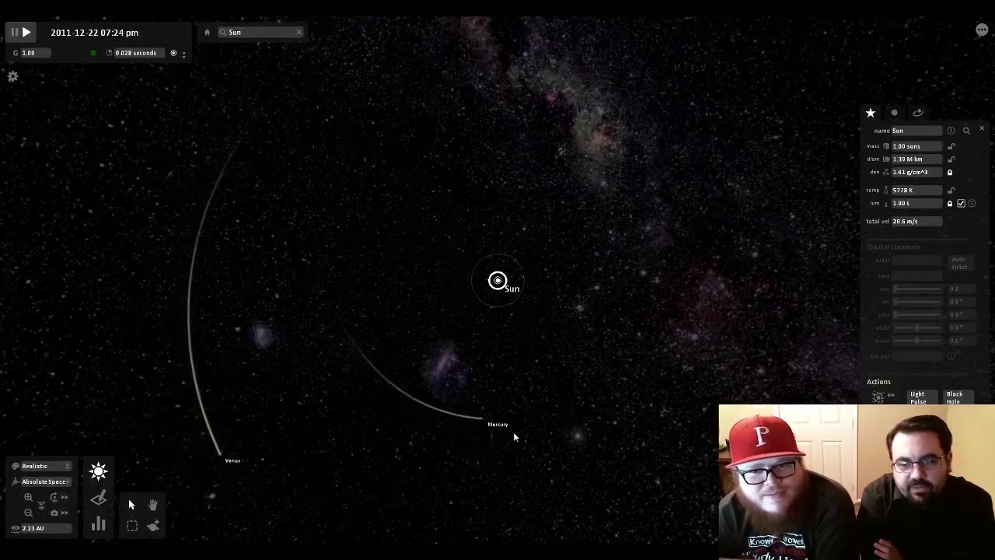
{"action": "scroll", "coordinate": [513, 436], "scroll_direction": "down", "scroll_amount": 3}
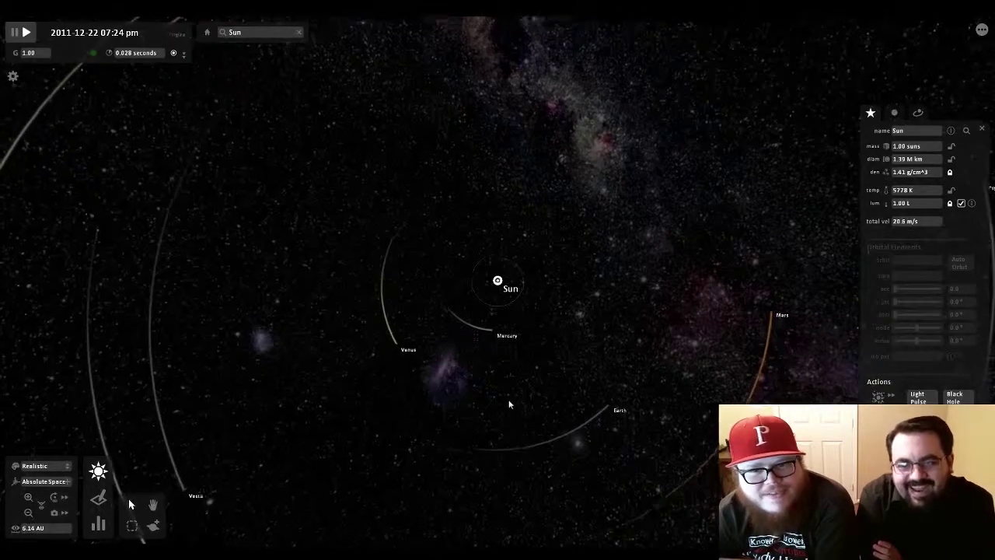
Examine the light pulses from an oblique angle, from the inner planets out to the older rings light-years away
{"action": "left_click_drag", "start_coordinate": [509, 398], "coordinate": [484, 301]}
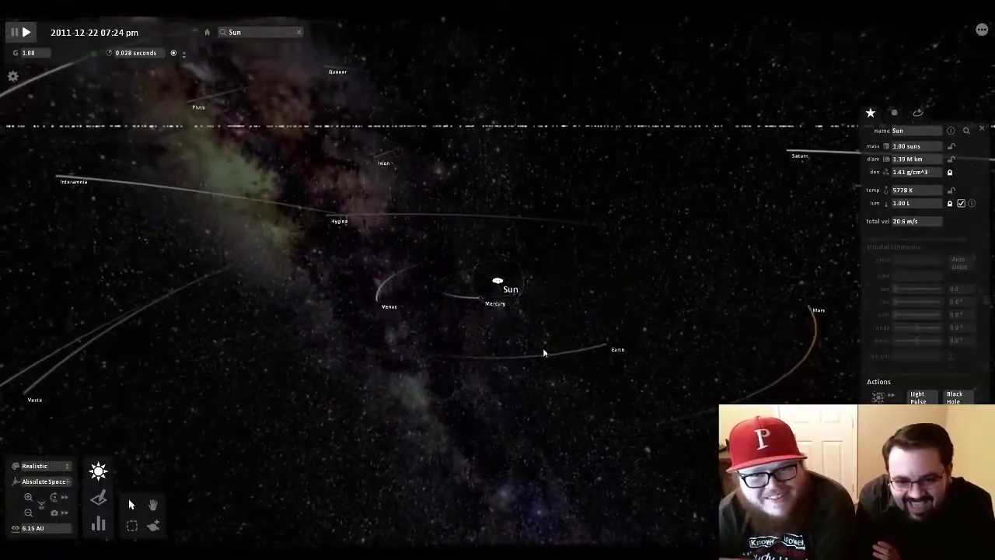
{"action": "left_click_drag", "start_coordinate": [544, 348], "coordinate": [522, 389]}
{"action": "scroll", "coordinate": [523, 389], "scroll_direction": "down", "scroll_amount": 4}
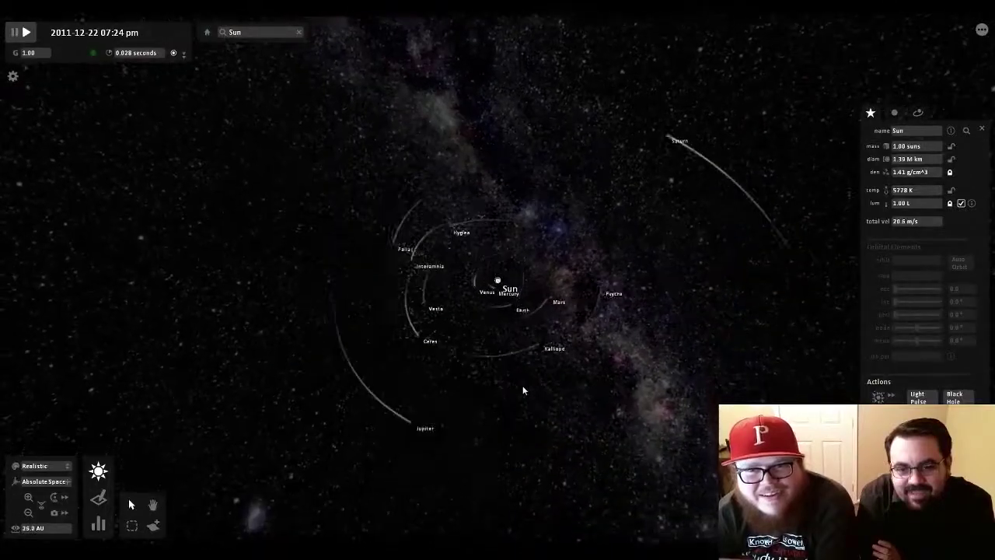
{"action": "scroll", "coordinate": [524, 390], "scroll_direction": "down", "scroll_amount": 10}
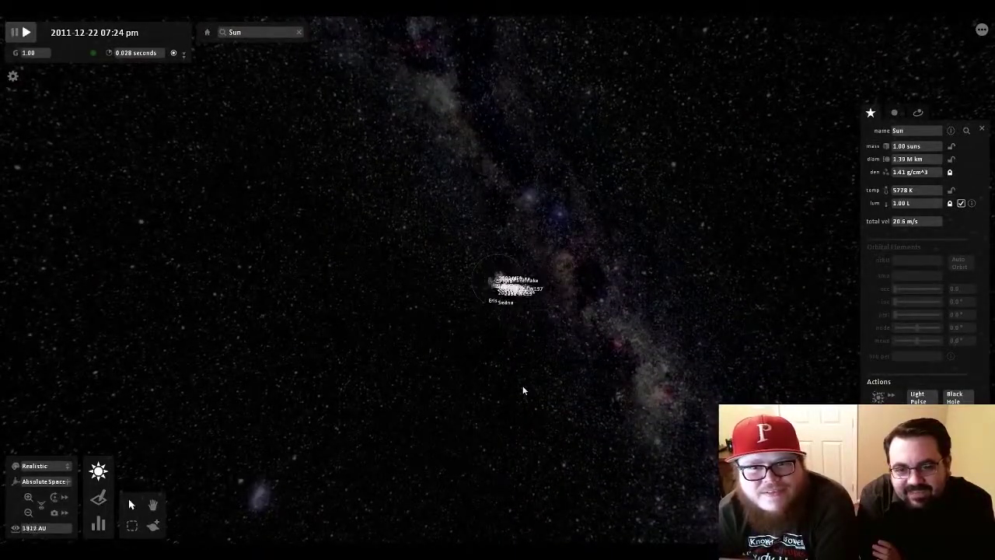
{"action": "scroll", "coordinate": [523, 390], "scroll_direction": "down", "scroll_amount": 6}
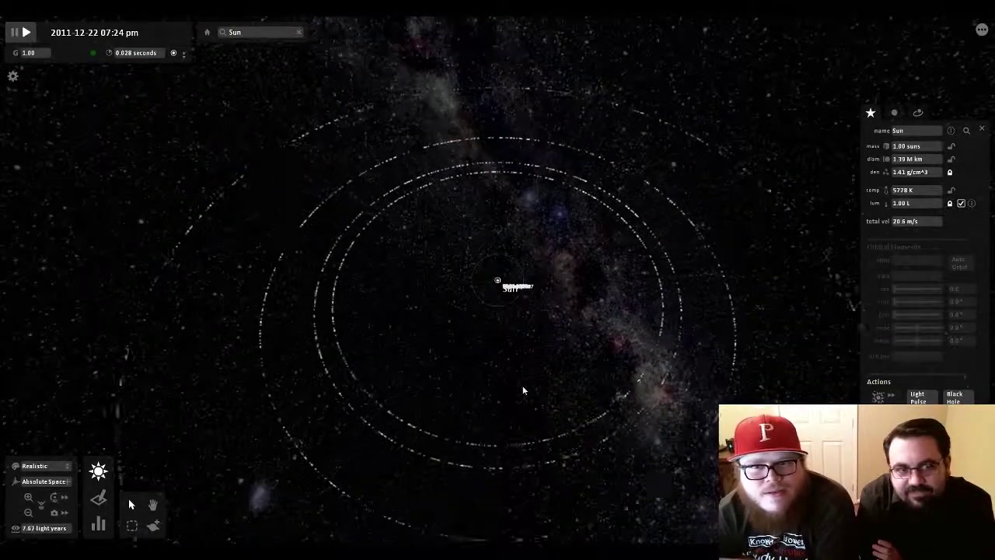
{"action": "scroll", "coordinate": [519, 373], "scroll_direction": "down", "scroll_amount": 2}
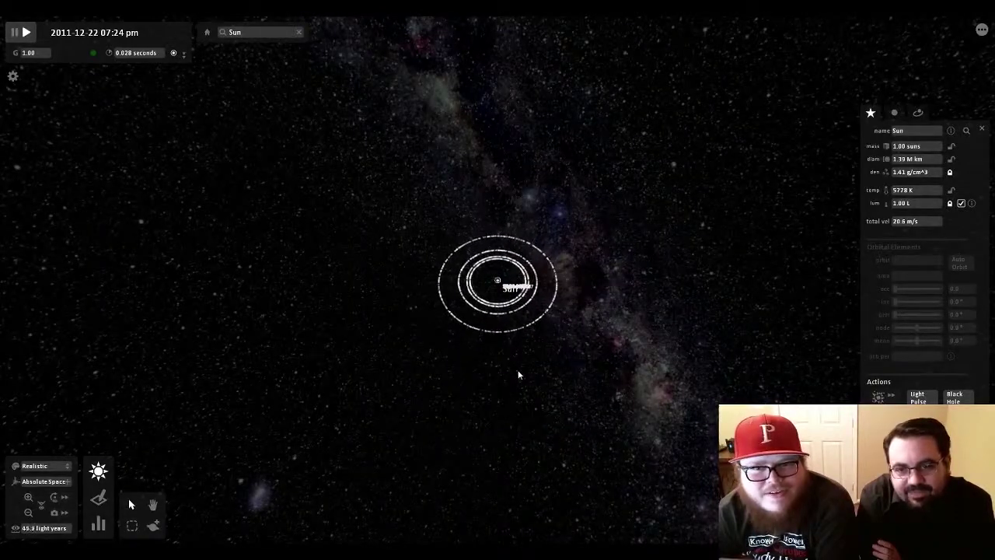
{"action": "scroll", "coordinate": [492, 292], "scroll_direction": "up", "scroll_amount": 3}
{"action": "scroll", "coordinate": [491, 307], "scroll_direction": "up", "scroll_amount": 10}
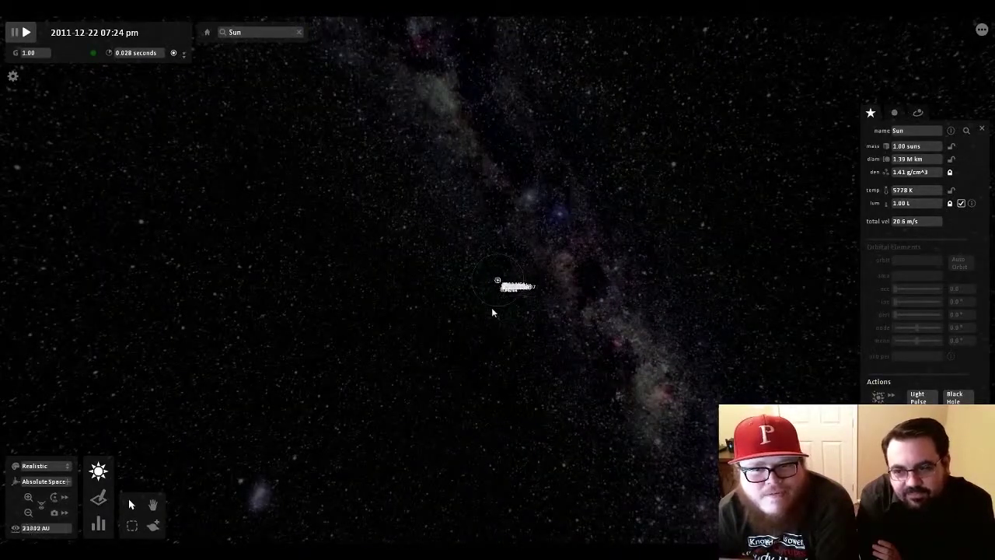
{"action": "scroll", "coordinate": [492, 307], "scroll_direction": "up", "scroll_amount": 8}
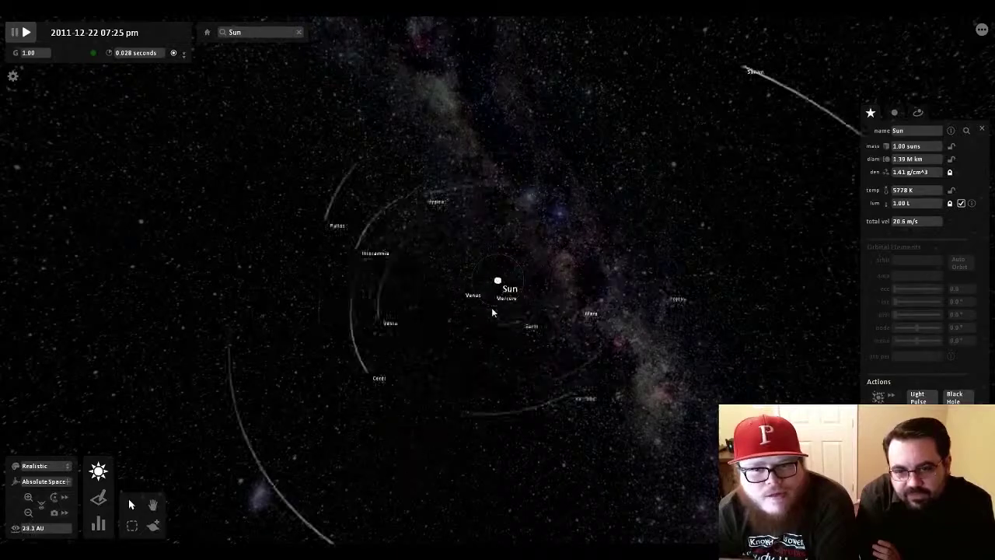
Compare the new light pulse around the Sun with the orbits of Mercury, Venus and Earth from several angles
{"action": "scroll", "coordinate": [492, 310], "scroll_direction": "up", "scroll_amount": 3}
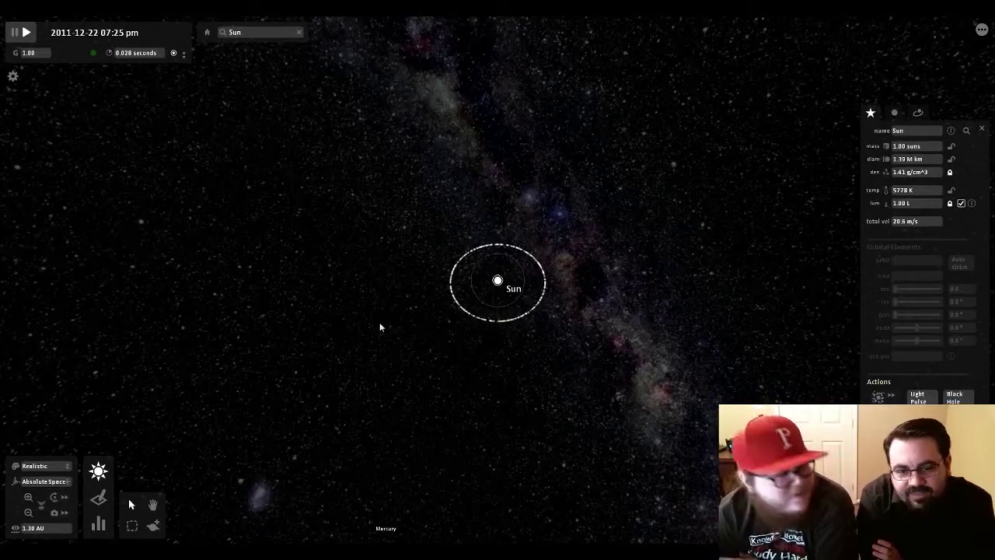
{"action": "left_click_drag", "start_coordinate": [496, 356], "coordinate": [422, 296]}
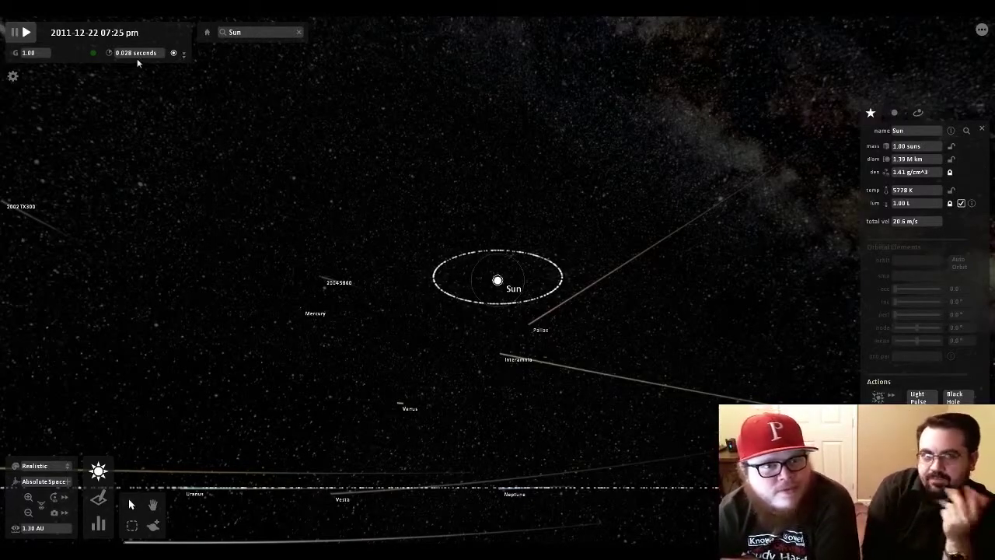
{"action": "left_click_drag", "start_coordinate": [334, 279], "coordinate": [373, 411]}
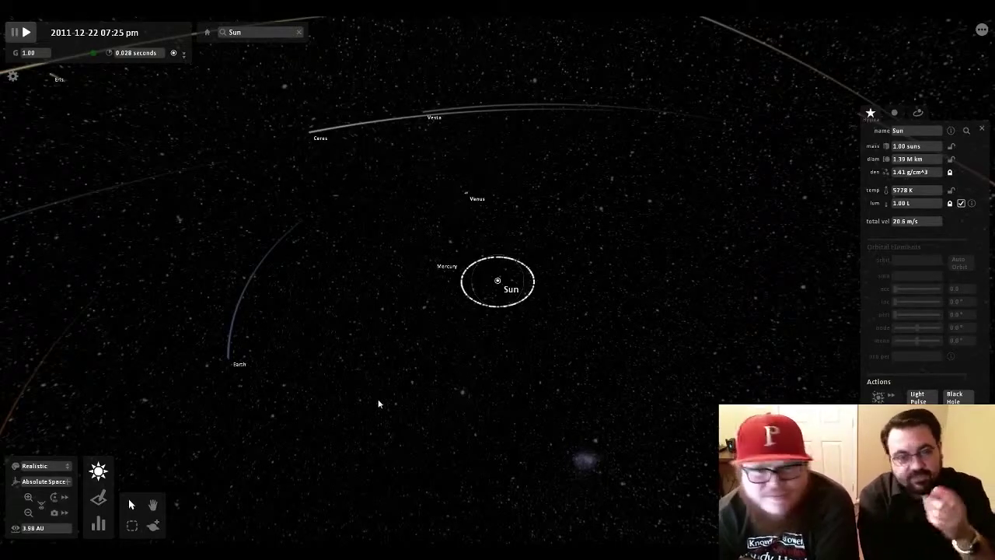
{"action": "scroll", "coordinate": [381, 433], "scroll_direction": "down", "scroll_amount": 5}
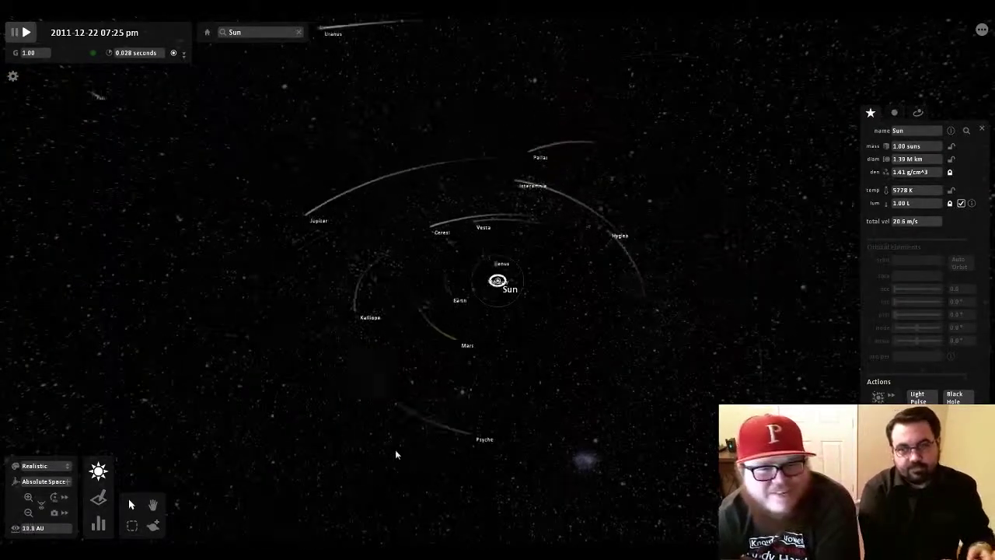
{"action": "scroll", "coordinate": [394, 454], "scroll_direction": "up", "scroll_amount": 3}
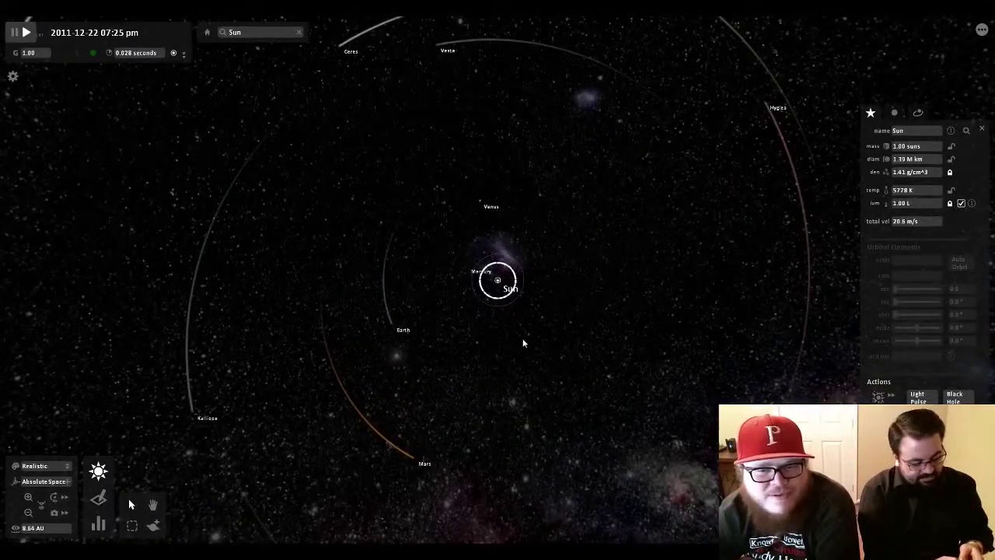
Emit a light pulse from each of Earth, Venus, Mars, Kalliope and Psyche
{"action": "left_click", "coordinate": [392, 331]}
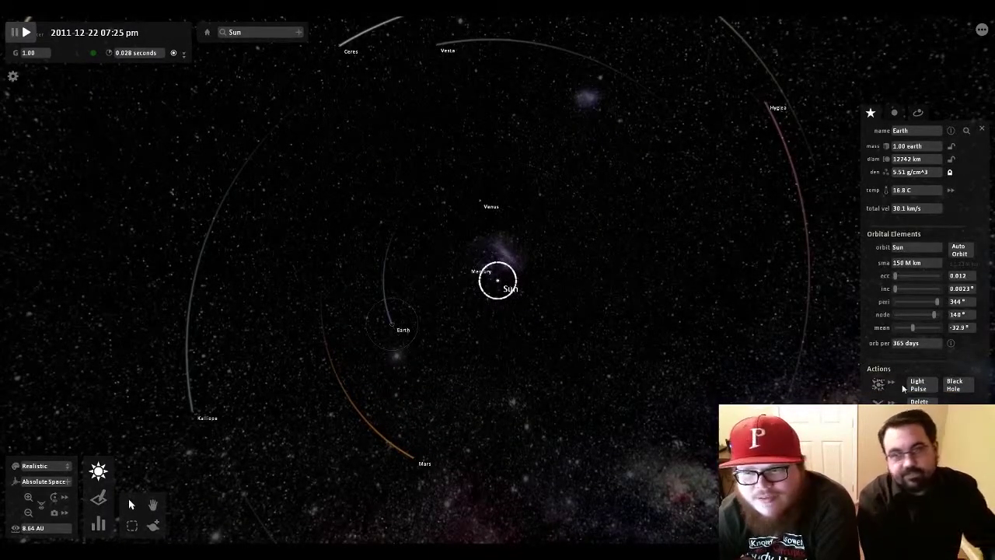
{"action": "left_click", "coordinate": [489, 210]}
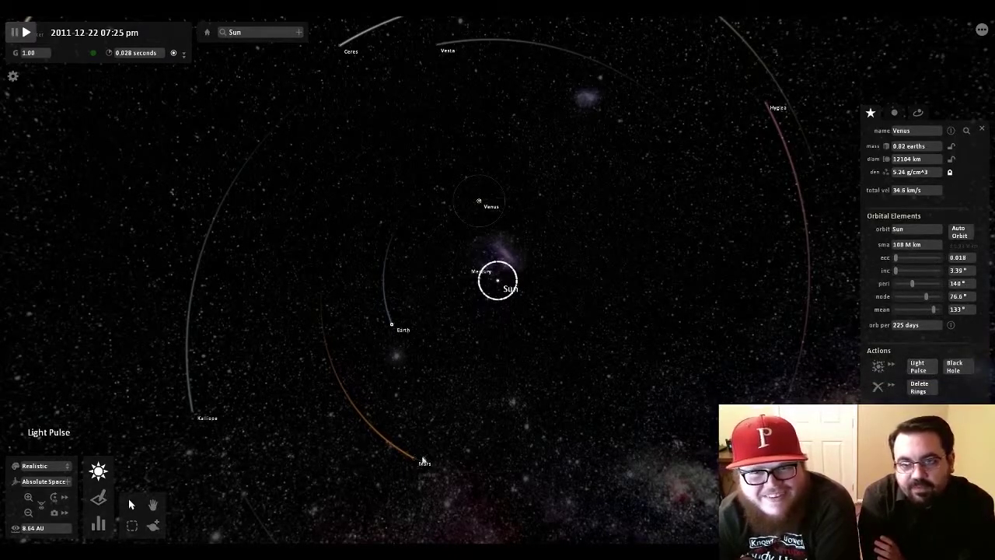
{"action": "double_click", "coordinate": [416, 461]}
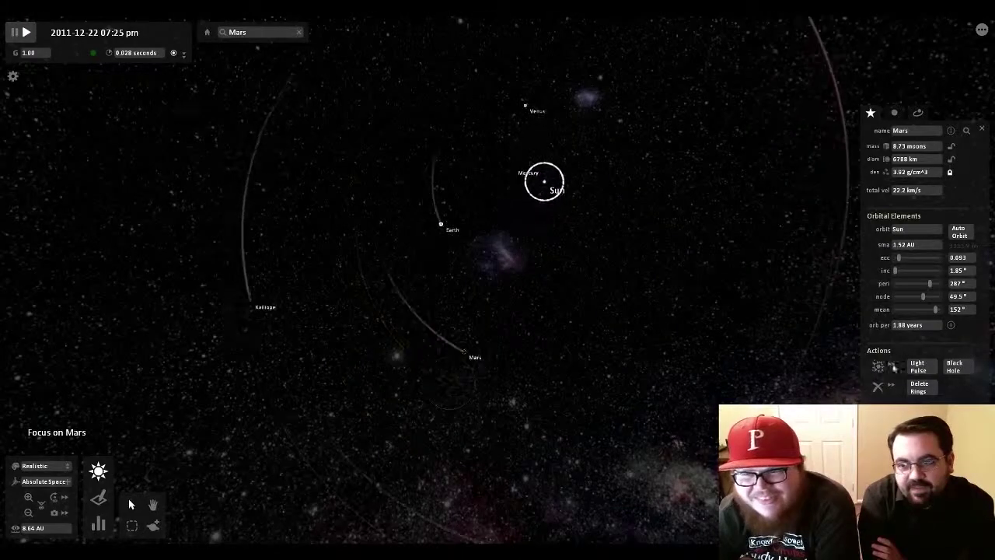
{"action": "left_click", "coordinate": [298, 239]}
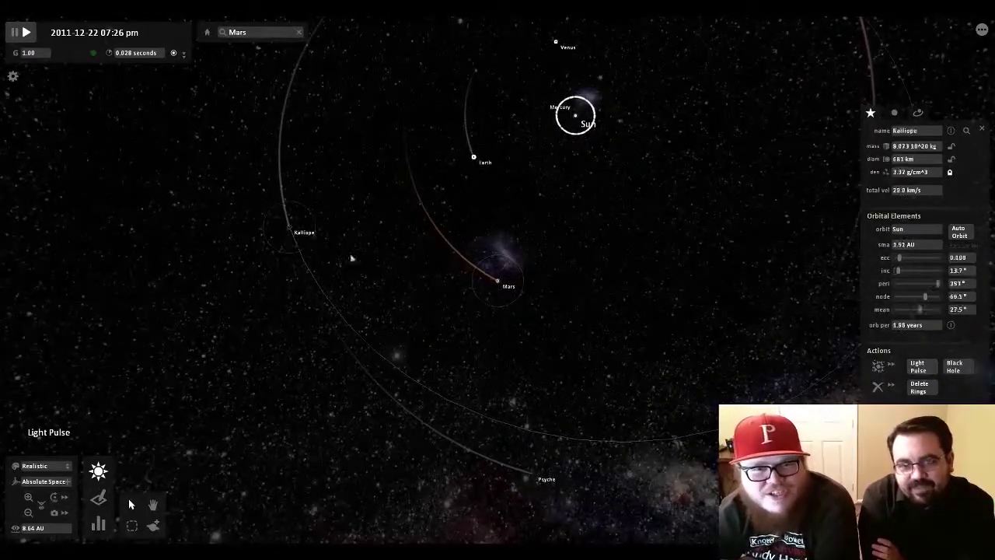
{"action": "left_click", "coordinate": [538, 475]}
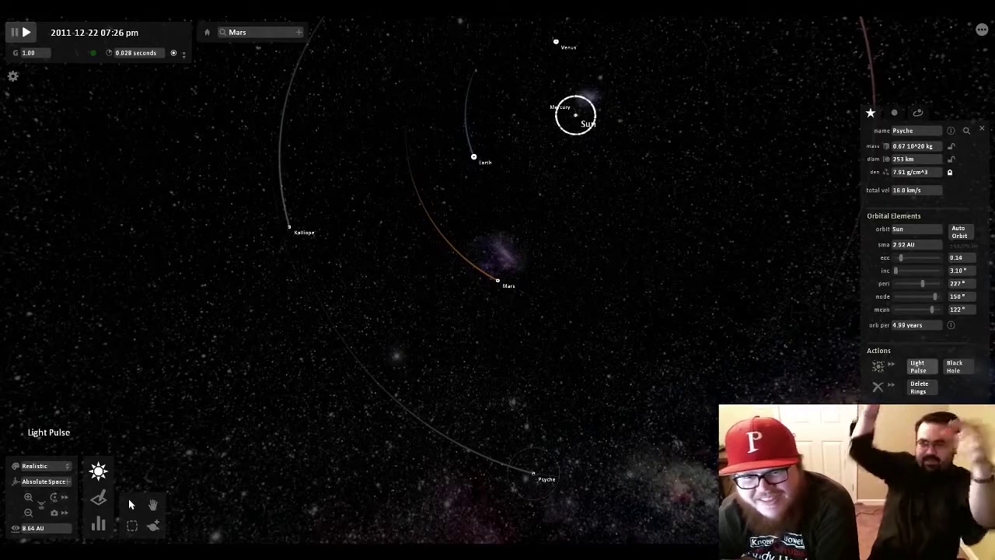
Emit a light pulse from each of the asteroid-belt bodies Hygiea, Vesta, Ceres and Interamnia
{"action": "scroll", "coordinate": [538, 475], "scroll_direction": "down", "scroll_amount": 3}
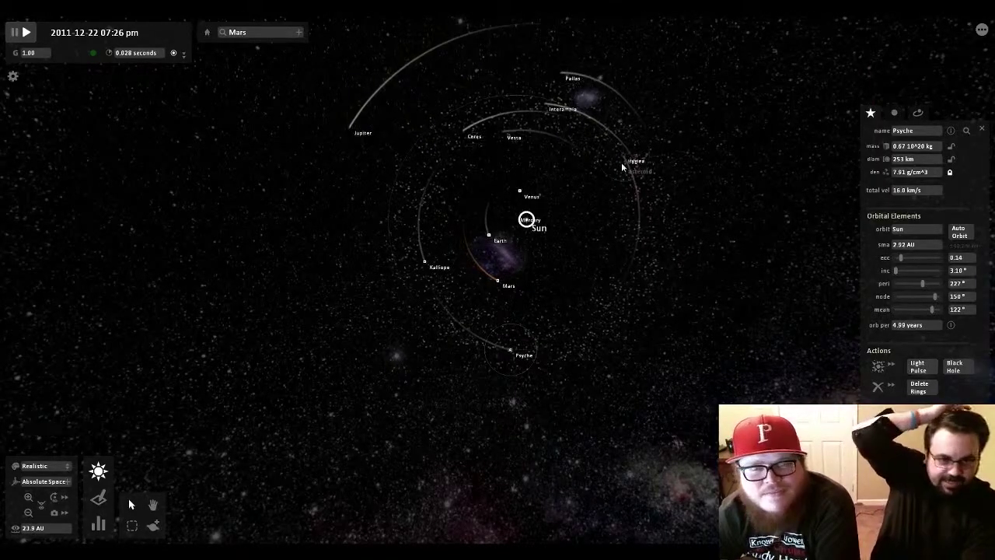
{"action": "left_click", "coordinate": [621, 158]}
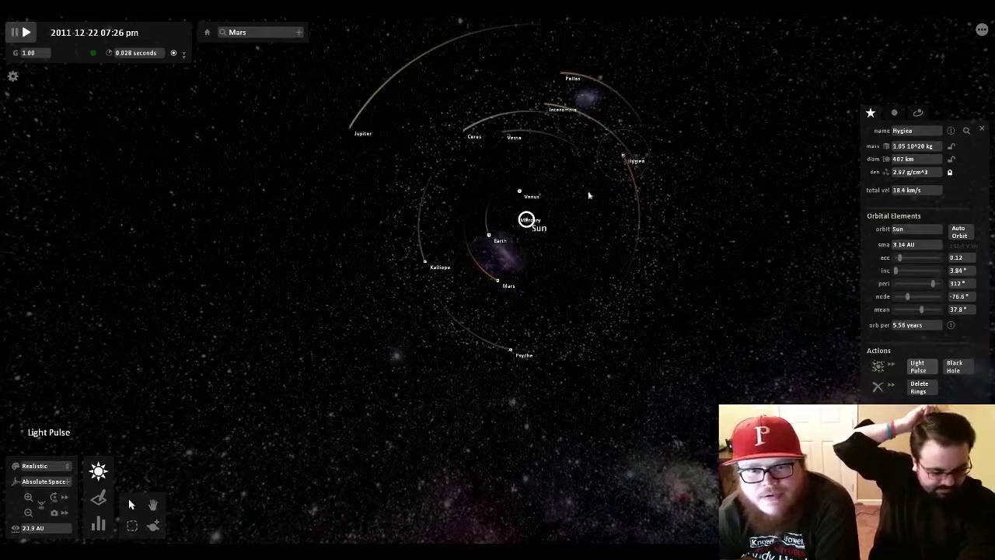
{"action": "left_click", "coordinate": [503, 137]}
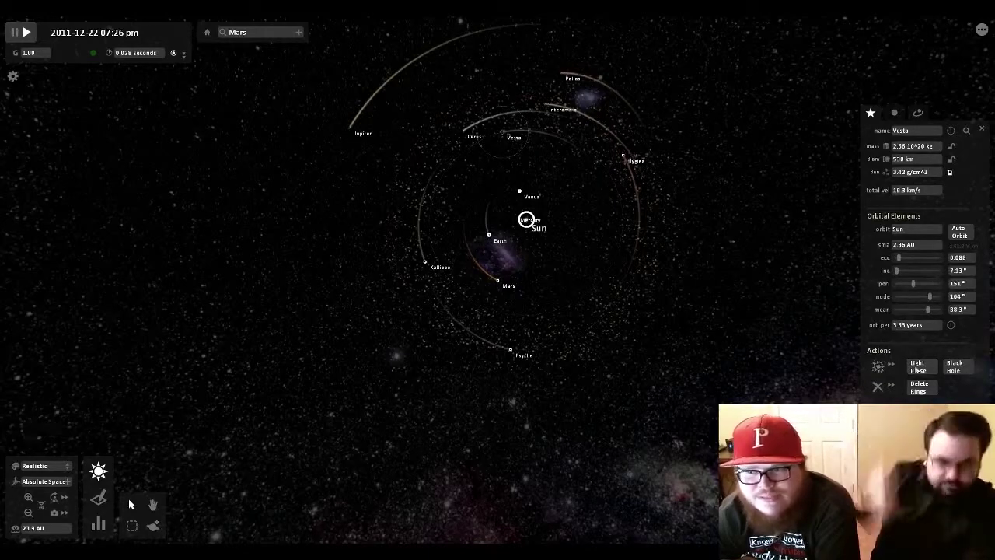
{"action": "left_click", "coordinate": [463, 131]}
{"action": "left_click", "coordinate": [919, 364]}
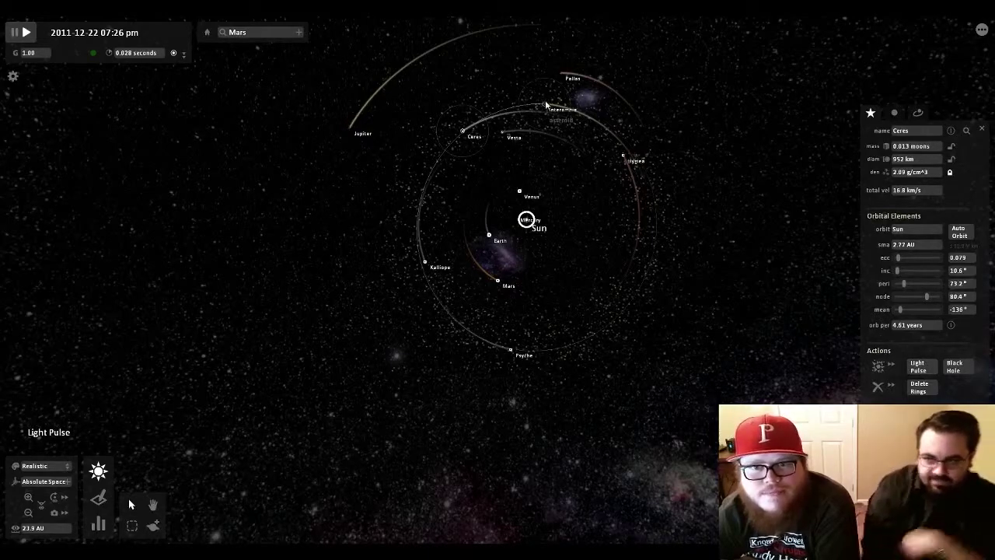
{"action": "left_click", "coordinate": [920, 364]}
Emit a light pulse from the asteroid Pallas and another one from Jupiter
{"action": "left_click", "coordinate": [559, 70]}
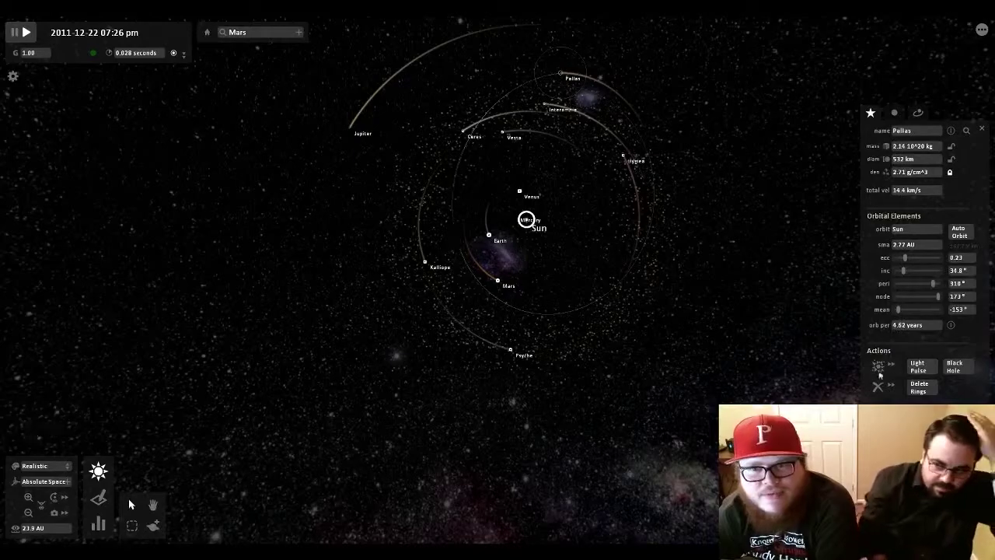
{"action": "left_click", "coordinate": [920, 367]}
{"action": "left_click", "coordinate": [349, 128]}
{"action": "left_click", "coordinate": [928, 365]}
Emit a light pulse from each of the outer planets Saturn, Uranus and Neptune
{"action": "scroll", "coordinate": [794, 365], "scroll_direction": "down", "scroll_amount": 3}
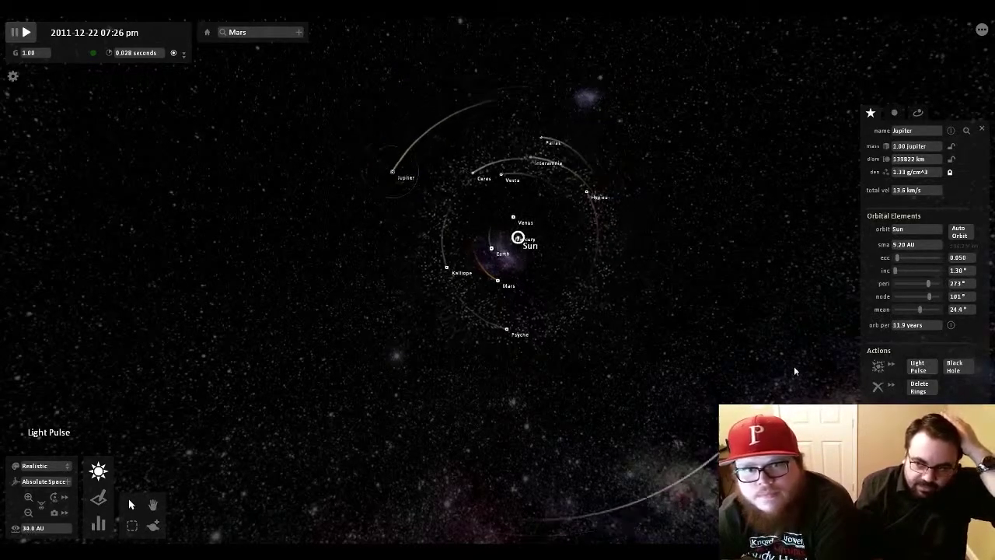
{"action": "left_click", "coordinate": [707, 442]}
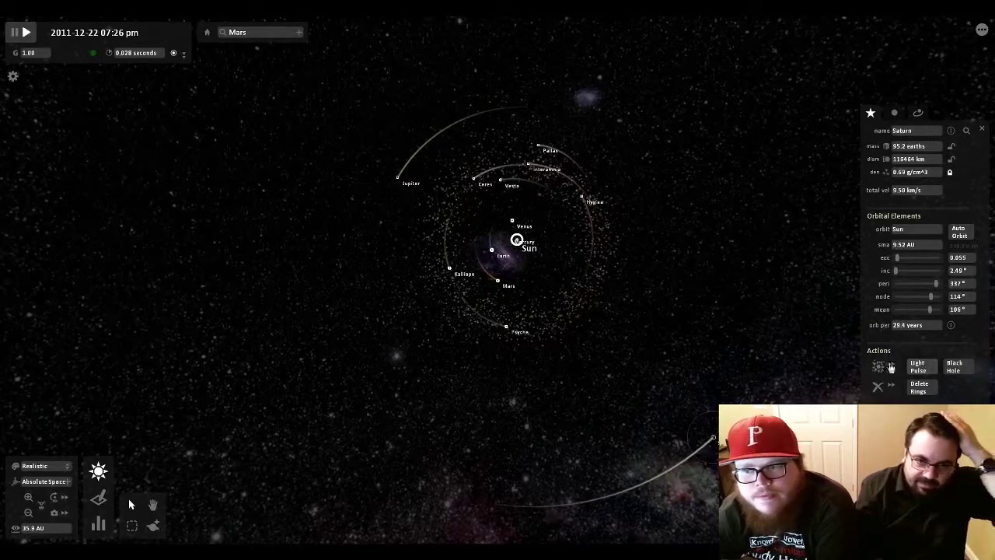
{"action": "scroll", "coordinate": [754, 350], "scroll_direction": "down", "scroll_amount": 2}
{"action": "scroll", "coordinate": [755, 350], "scroll_direction": "down", "scroll_amount": 5}
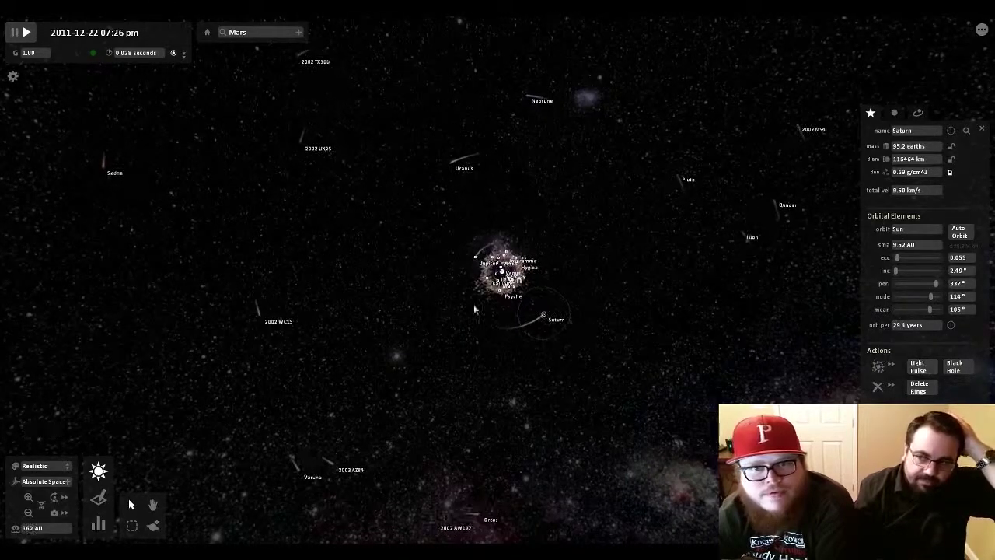
{"action": "left_click", "coordinate": [443, 161]}
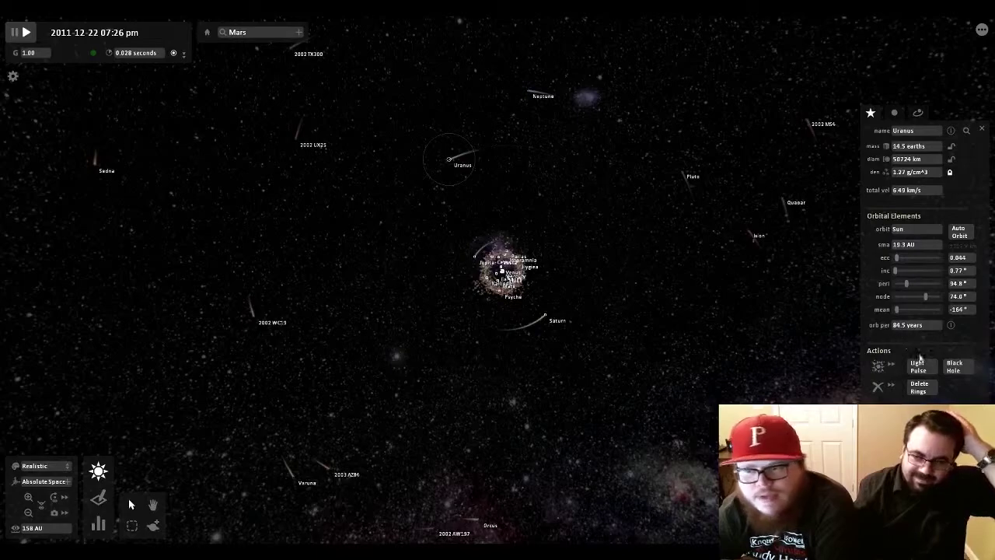
{"action": "left_click", "coordinate": [919, 370]}
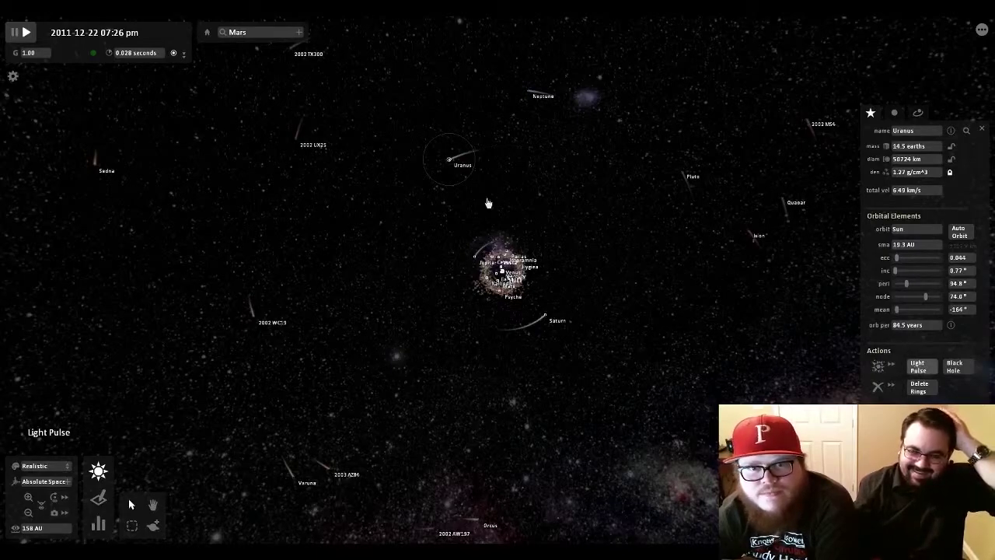
{"action": "left_click", "coordinate": [528, 92]}
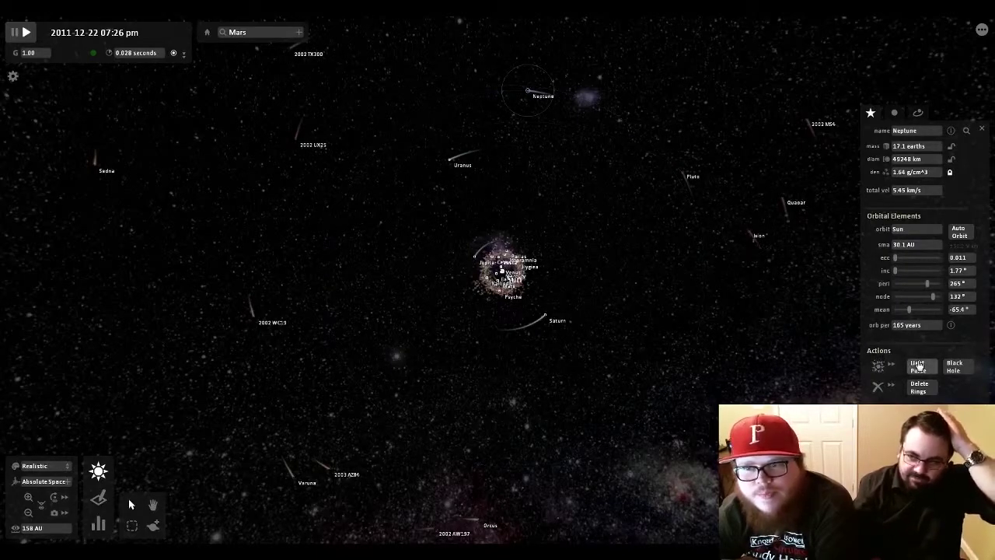
{"action": "scroll", "coordinate": [645, 309], "scroll_direction": "down", "scroll_amount": 1}
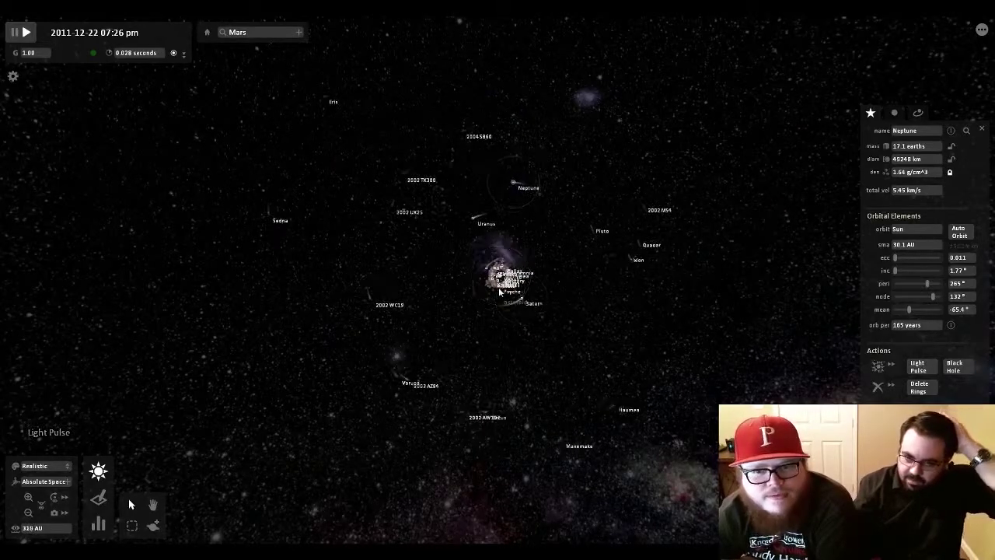
Return to the inner solar system and emit a light pulse from Mercury
{"action": "scroll", "coordinate": [500, 290], "scroll_direction": "up", "scroll_amount": 8}
{"action": "scroll", "coordinate": [500, 290], "scroll_direction": "up", "scroll_amount": 2}
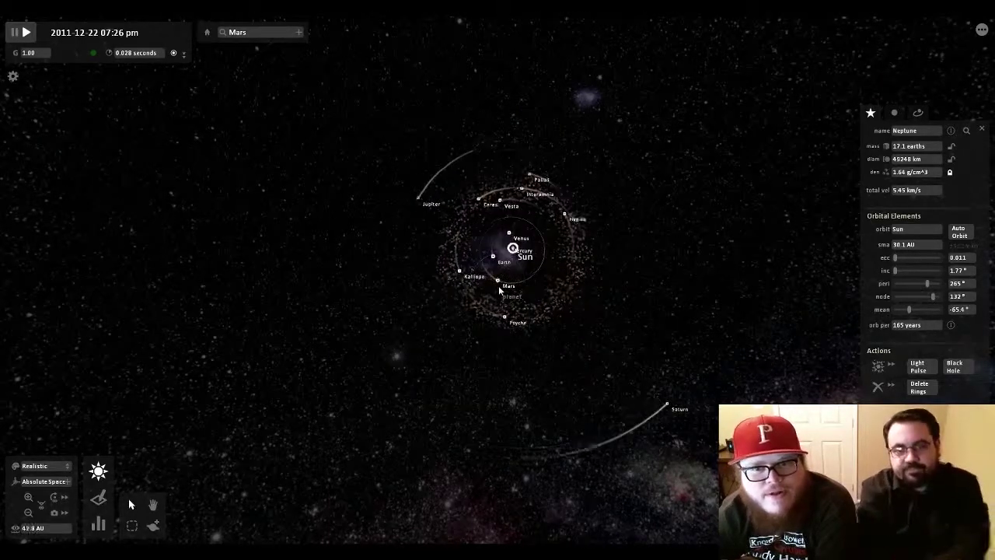
{"action": "scroll", "coordinate": [535, 266], "scroll_direction": "up", "scroll_amount": 3}
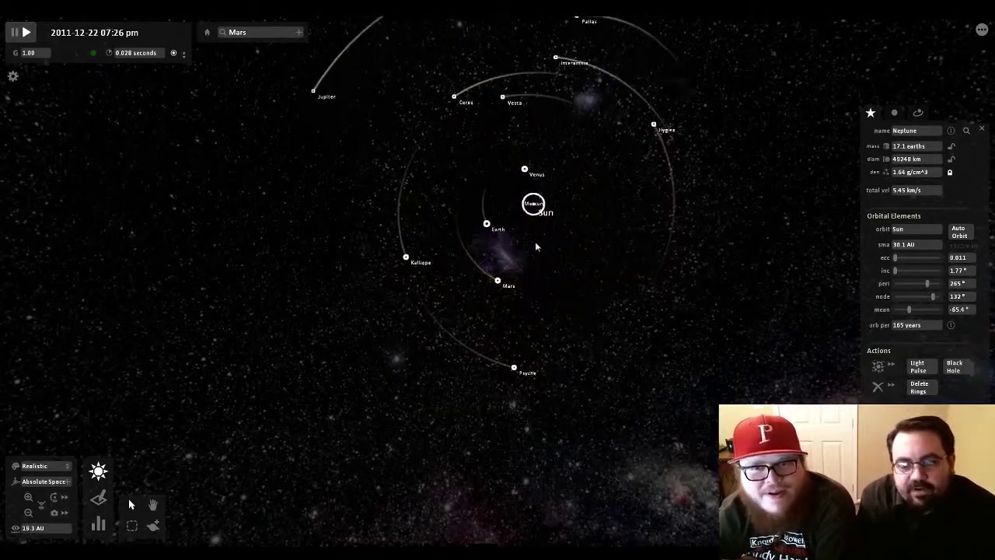
{"action": "scroll", "coordinate": [535, 233], "scroll_direction": "up", "scroll_amount": 4}
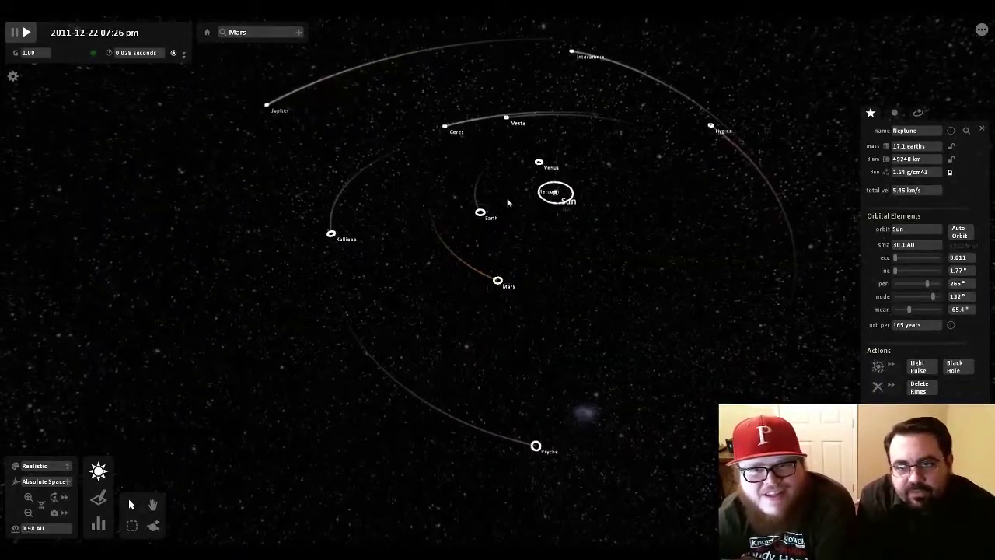
{"action": "left_click_drag", "start_coordinate": [645, 195], "coordinate": [635, 223]}
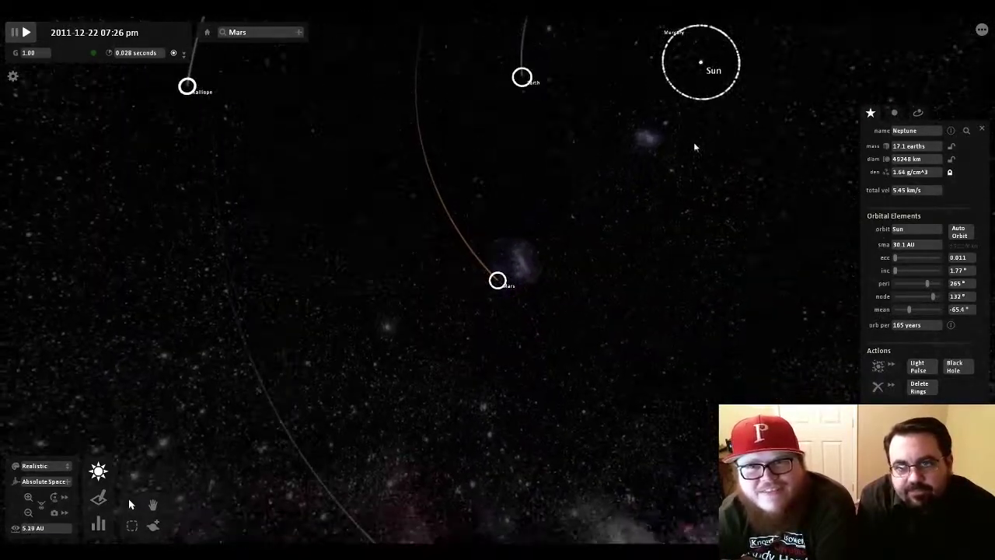
{"action": "scroll", "coordinate": [694, 144], "scroll_direction": "down", "scroll_amount": 3}
{"action": "scroll", "coordinate": [653, 164], "scroll_direction": "up", "scroll_amount": 3}
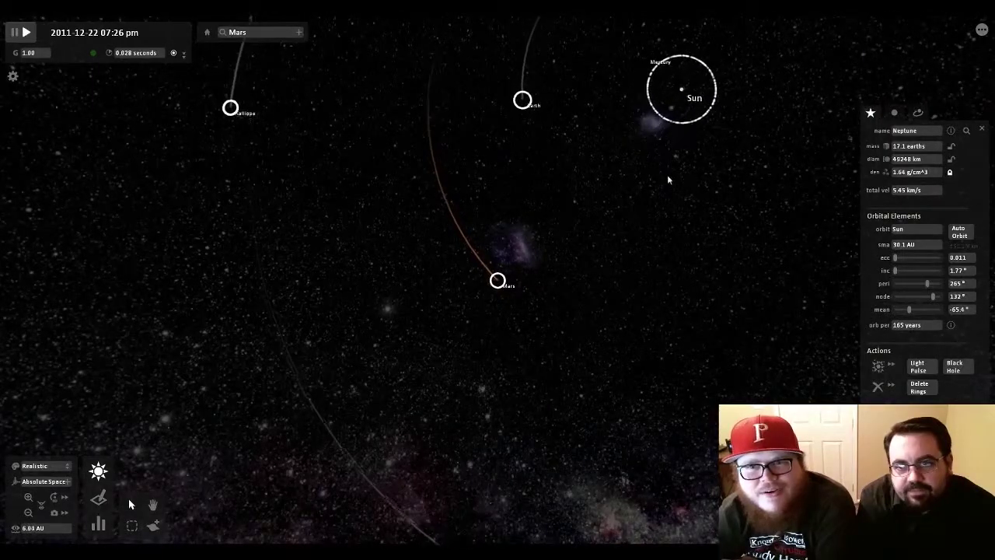
{"action": "left_click", "coordinate": [649, 52]}
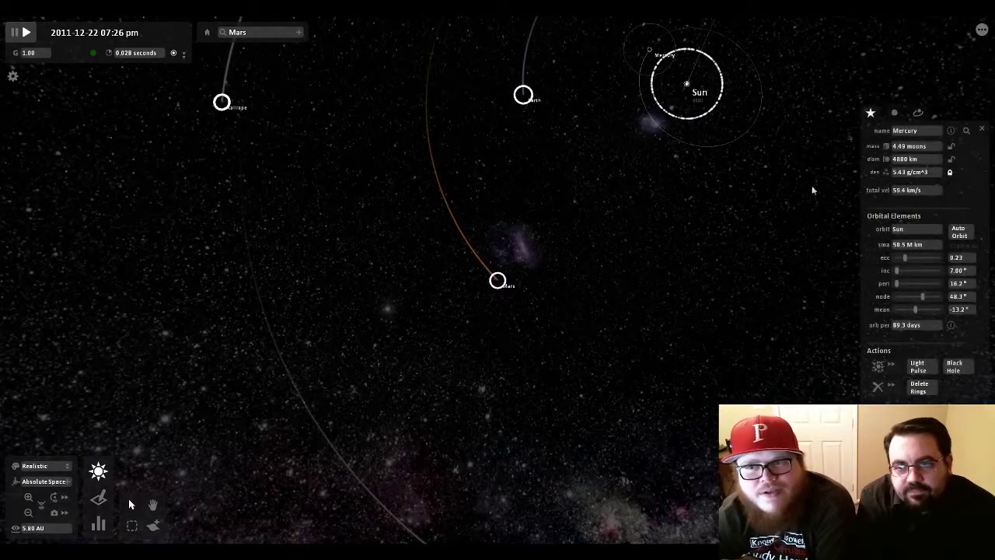
{"action": "left_click", "coordinate": [918, 366]}
{"action": "scroll", "coordinate": [660, 107], "scroll_direction": "down", "scroll_amount": 3}
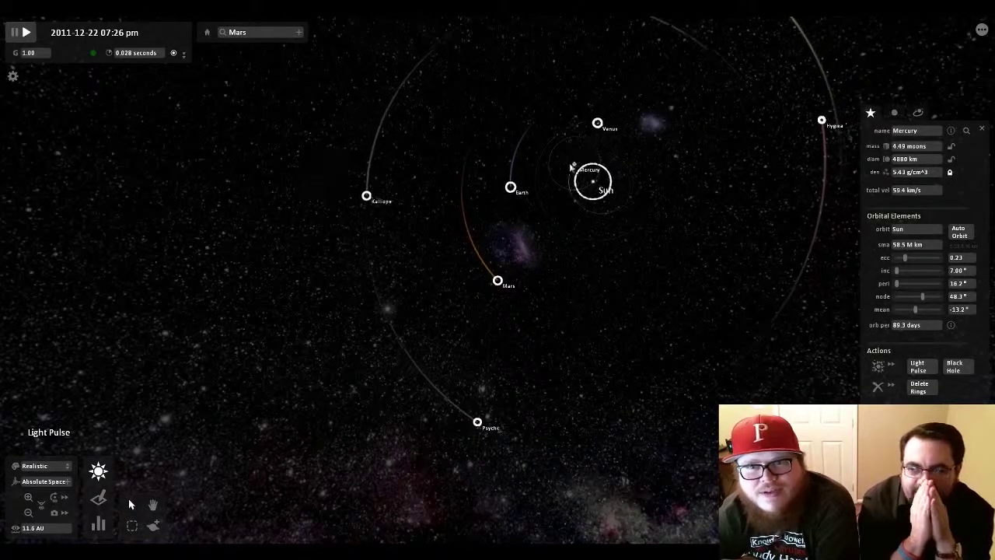
Center the view on Mercury and compare its light pulse with those around the Sun, Venus and Earth
{"action": "double_click", "coordinate": [571, 169]}
{"action": "scroll", "coordinate": [573, 202], "scroll_direction": "up", "scroll_amount": 4}
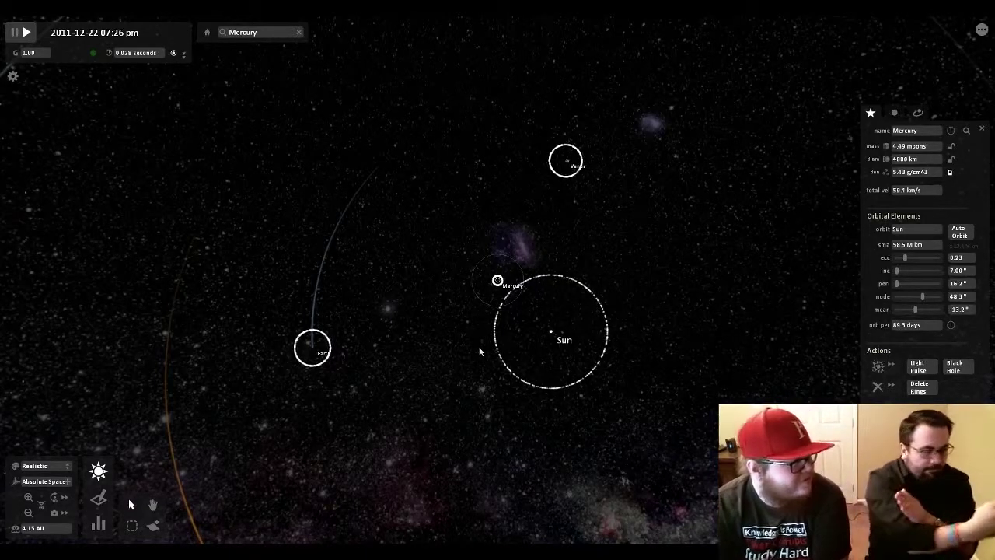
{"action": "left_click", "coordinate": [382, 347]}
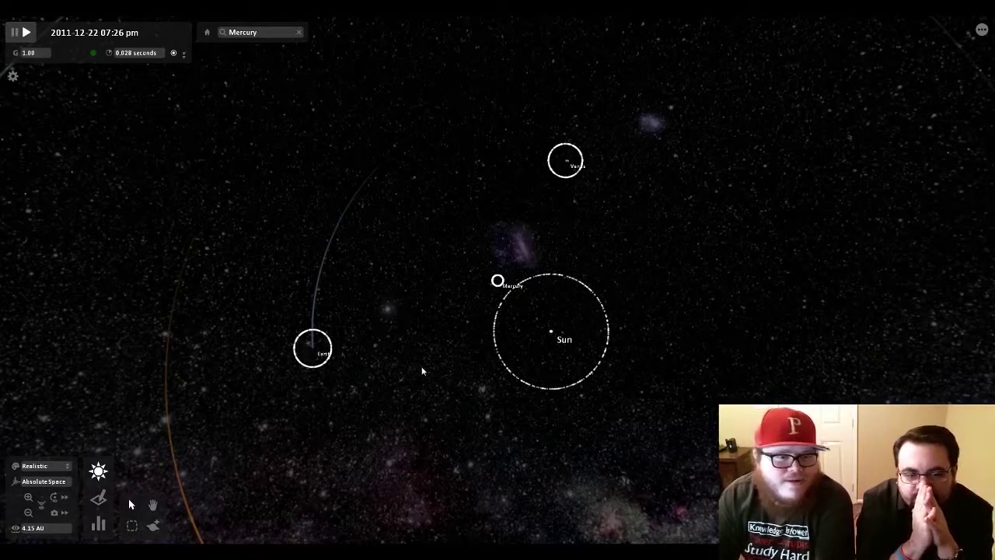
Switch to edit mode and browse the objects that can be added, from galaxies to everyday objects such as the teapot
{"action": "left_click", "coordinate": [97, 500]}
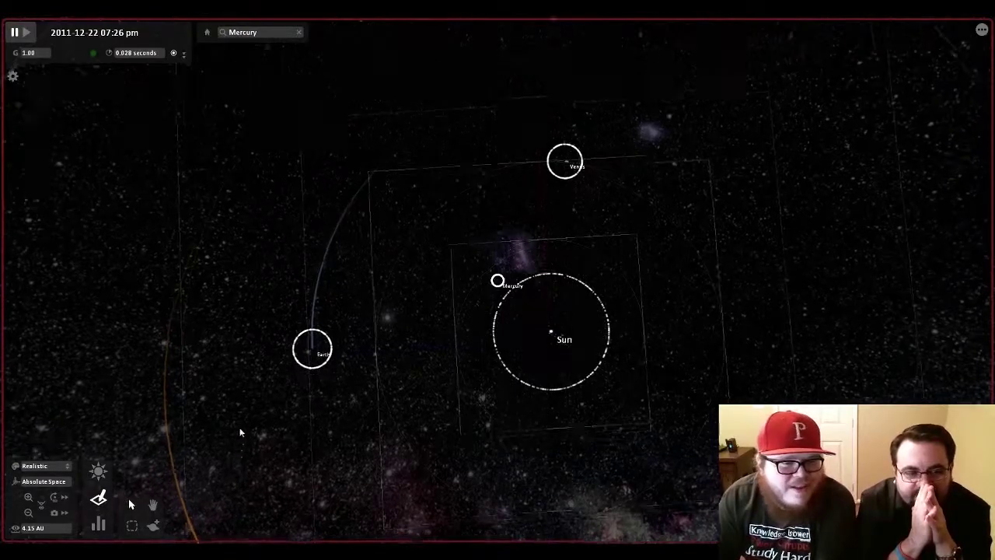
{"action": "left_click", "coordinate": [154, 525]}
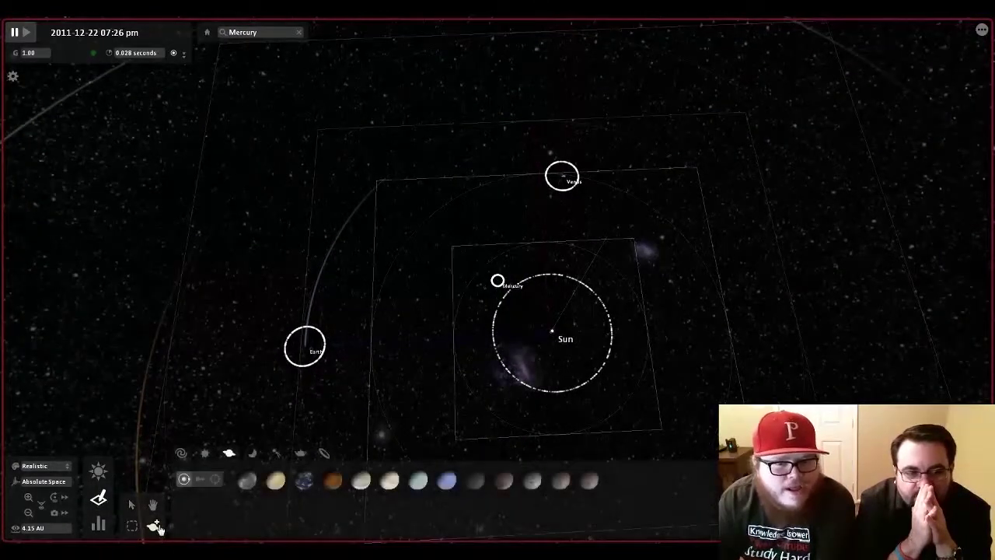
{"action": "left_click", "coordinate": [181, 454]}
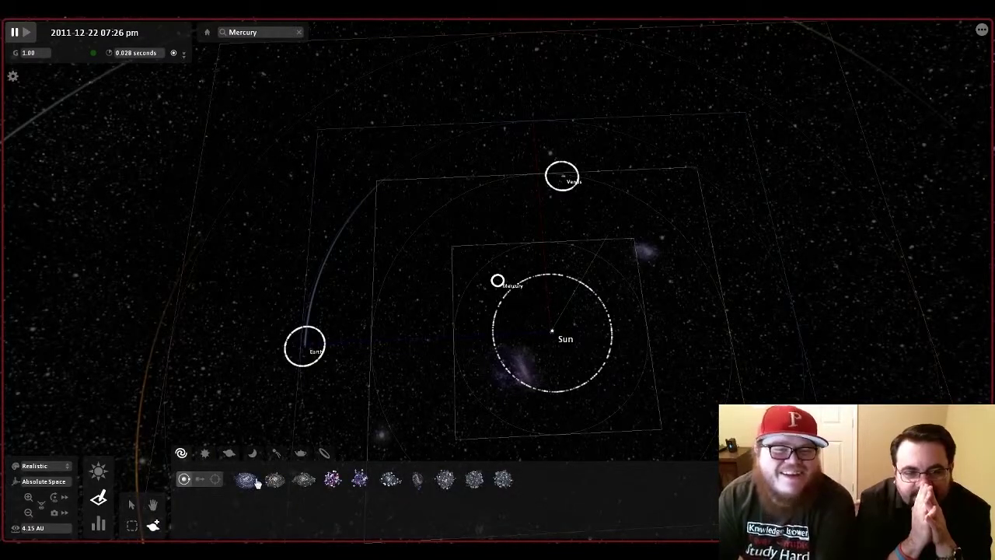
{"action": "left_click", "coordinate": [301, 454]}
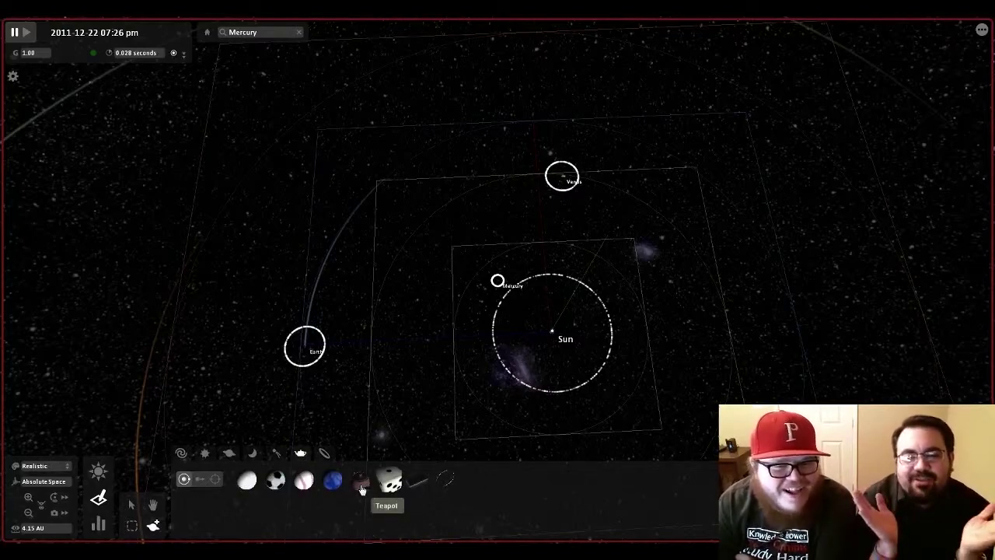
Try to place a teapot in orbit around the Sun, close to Earth's orbit
{"action": "left_click", "coordinate": [362, 488]}
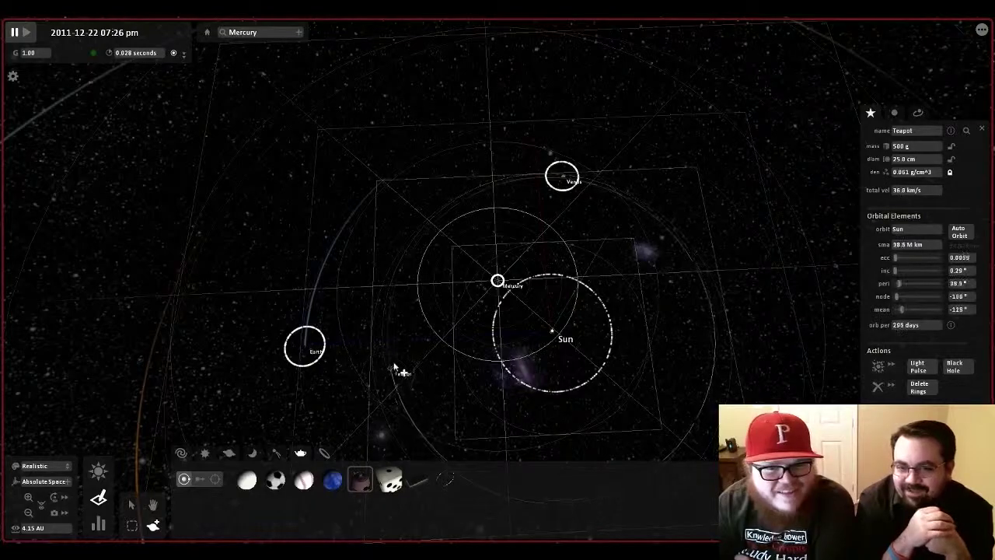
{"action": "left_click_drag", "start_coordinate": [396, 359], "coordinate": [424, 386]}
{"action": "scroll", "coordinate": [424, 386], "scroll_direction": "down", "scroll_amount": 5}
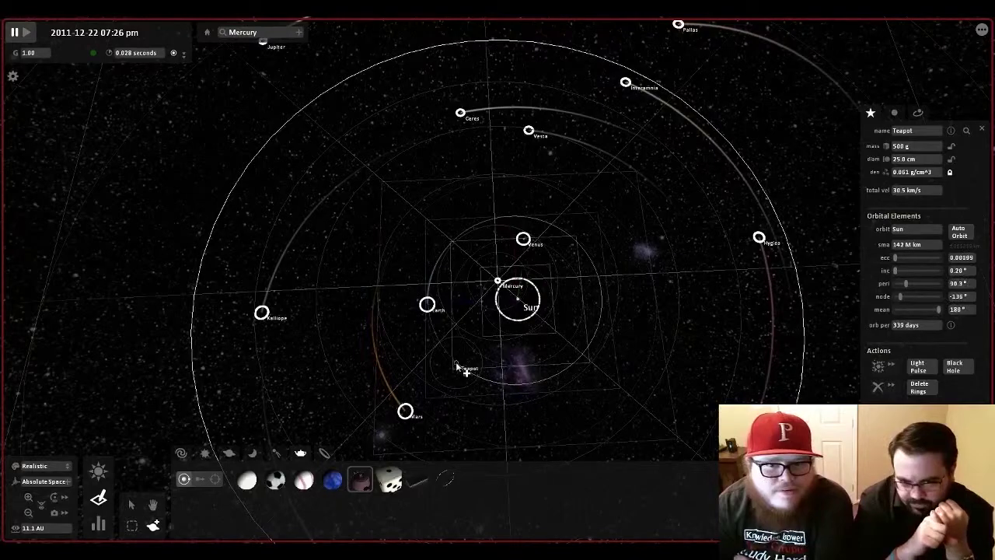
{"action": "key", "text": "Escape"}
Survey the solar system in edit mode, from the inner planets out to the dwarf planets beyond Neptune
{"action": "scroll", "coordinate": [626, 312], "scroll_direction": "down", "scroll_amount": 10}
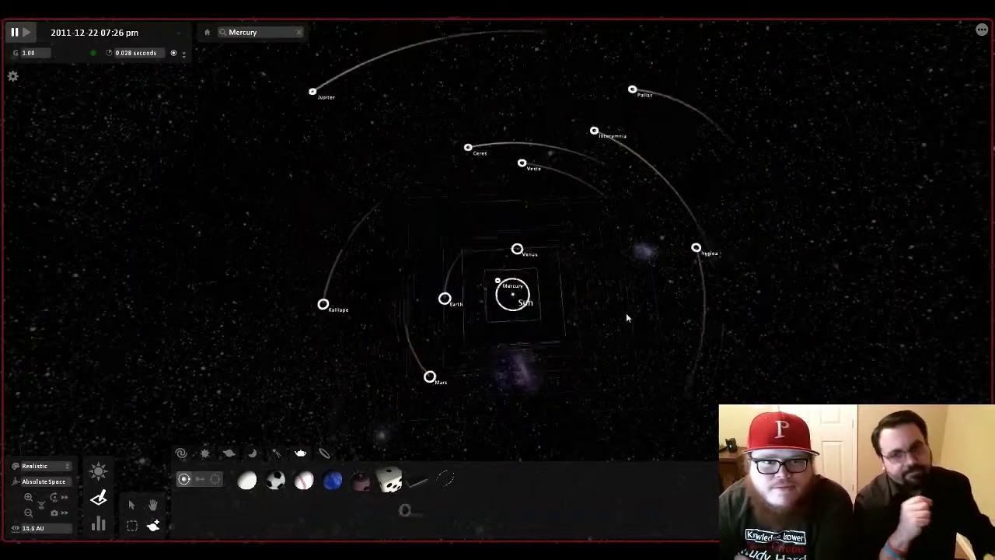
{"action": "scroll", "coordinate": [582, 306], "scroll_direction": "down", "scroll_amount": 5}
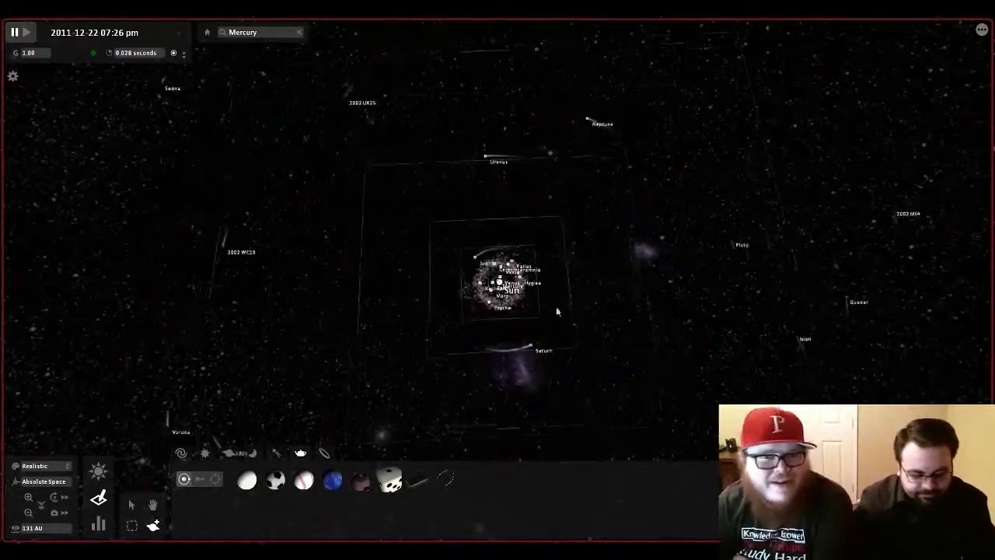
{"action": "left_click", "coordinate": [100, 497]}
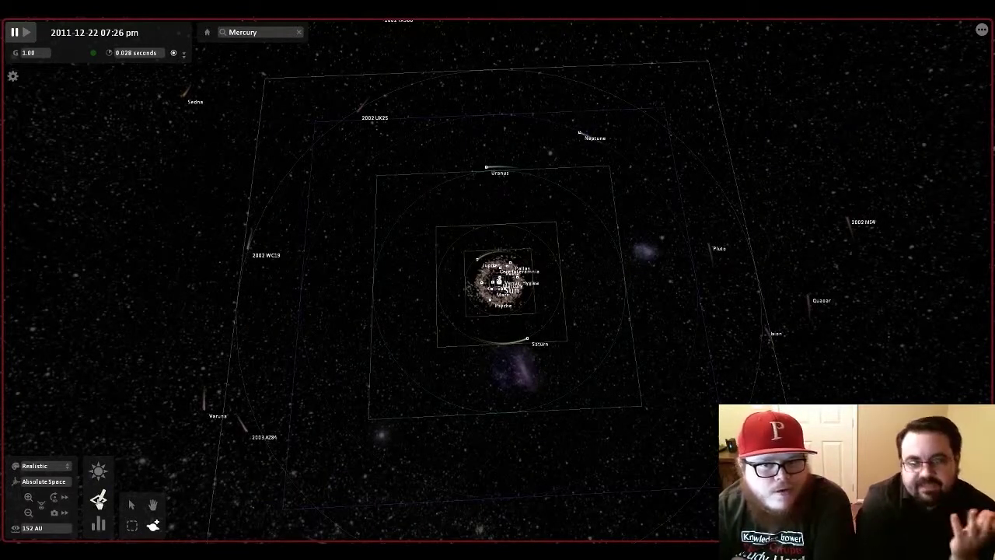
{"action": "left_click", "coordinate": [153, 526]}
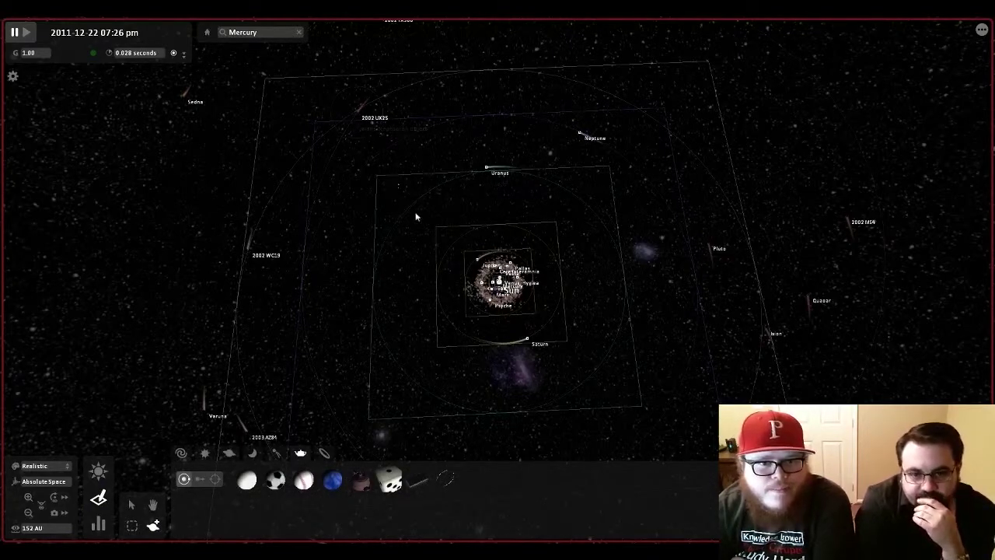
{"action": "scroll", "coordinate": [458, 236], "scroll_direction": "down", "scroll_amount": 1}
{"action": "scroll", "coordinate": [457, 239], "scroll_direction": "down", "scroll_amount": 3}
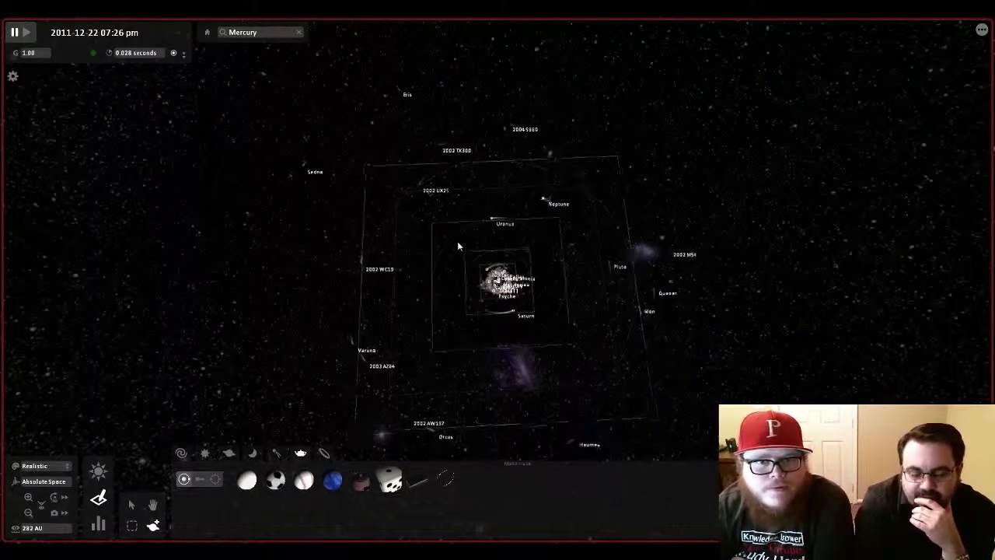
{"action": "left_click", "coordinate": [99, 496]}
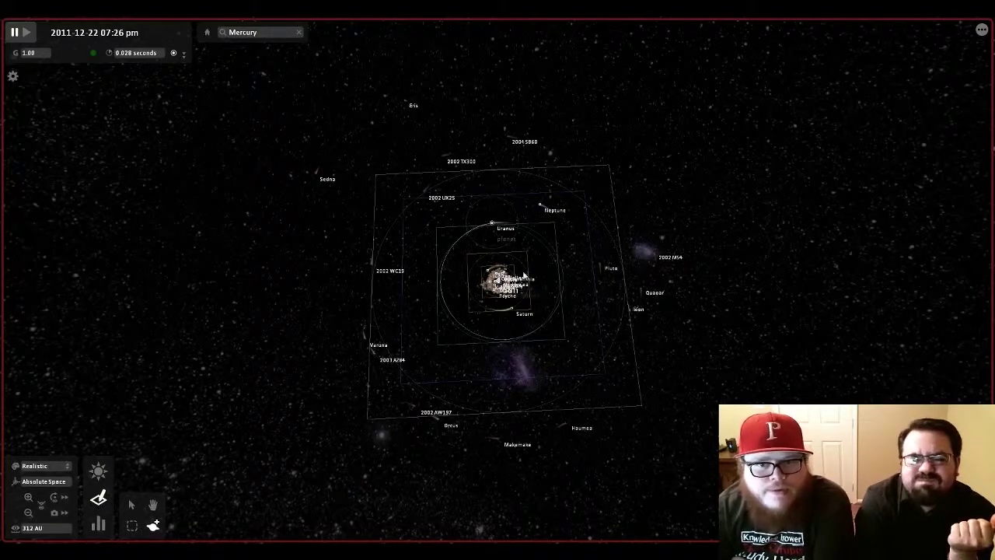
{"action": "scroll", "coordinate": [497, 279], "scroll_direction": "up", "scroll_amount": 3}
{"action": "scroll", "coordinate": [525, 276], "scroll_direction": "down", "scroll_amount": 2}
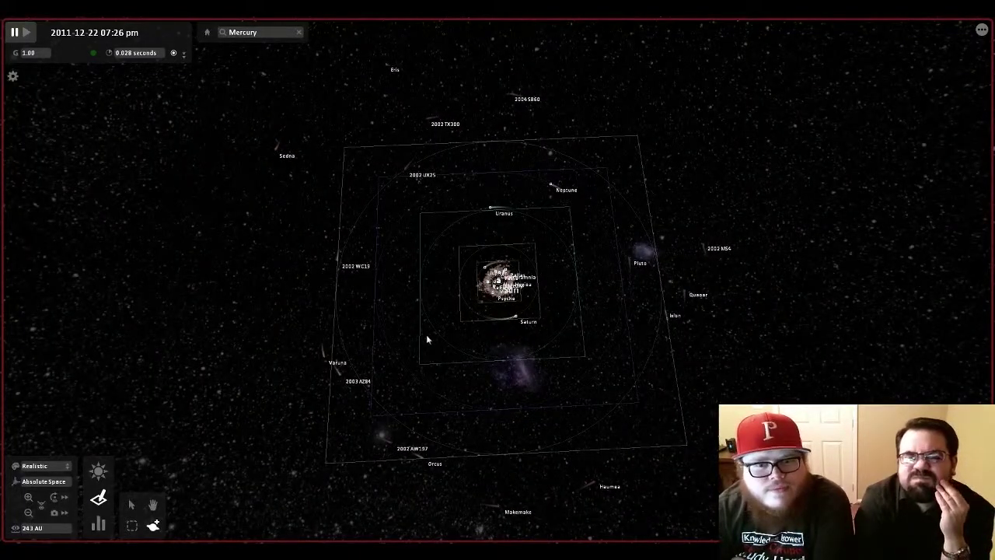
{"action": "scroll", "coordinate": [470, 296], "scroll_direction": "up", "scroll_amount": 5}
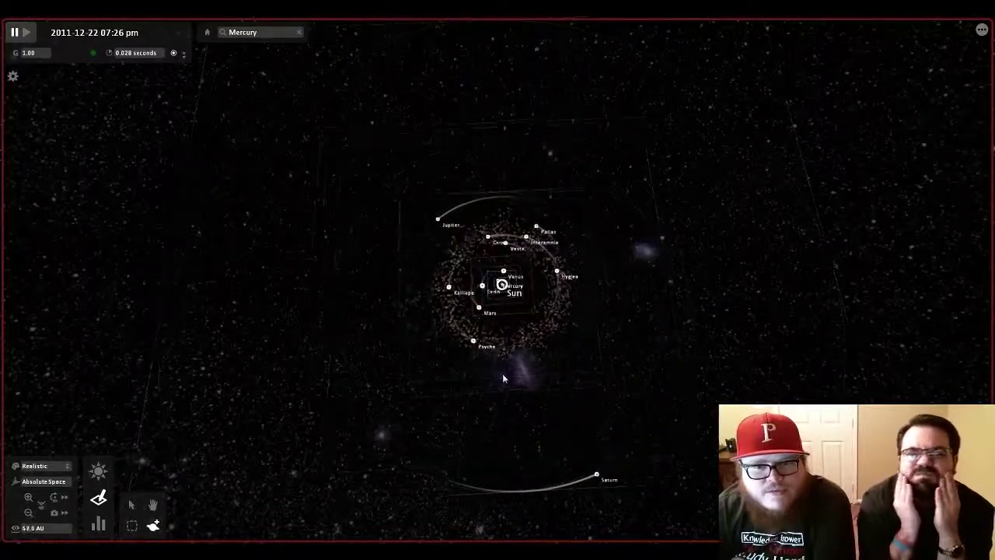
{"action": "scroll", "coordinate": [505, 381], "scroll_direction": "up", "scroll_amount": 4}
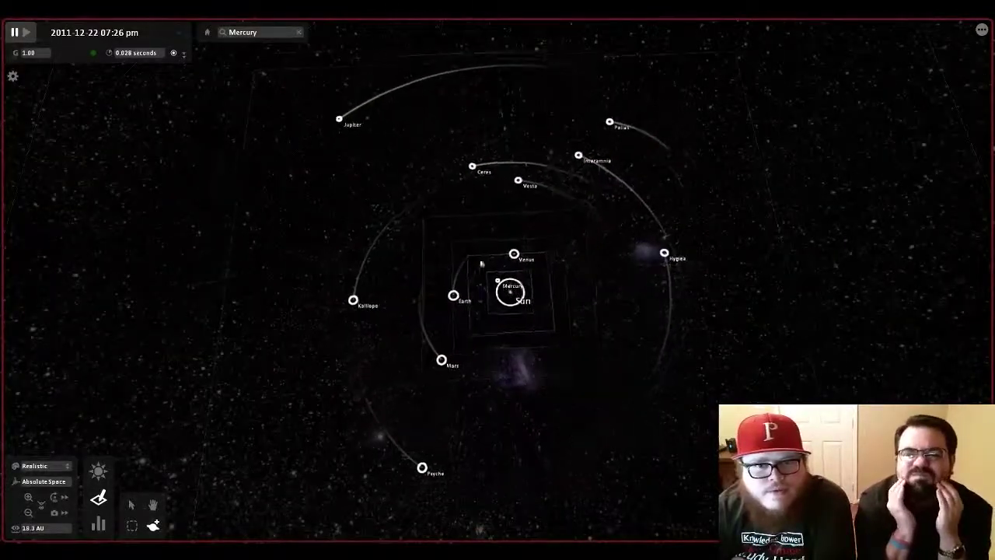
Place a teapot in orbit around Jupiter
{"action": "left_click", "coordinate": [320, 99]}
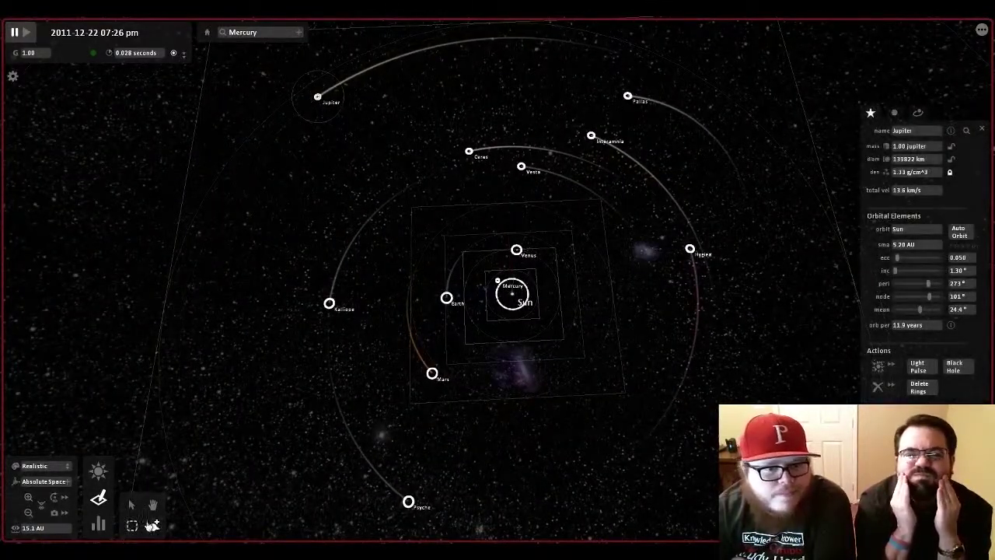
{"action": "left_click", "coordinate": [154, 527]}
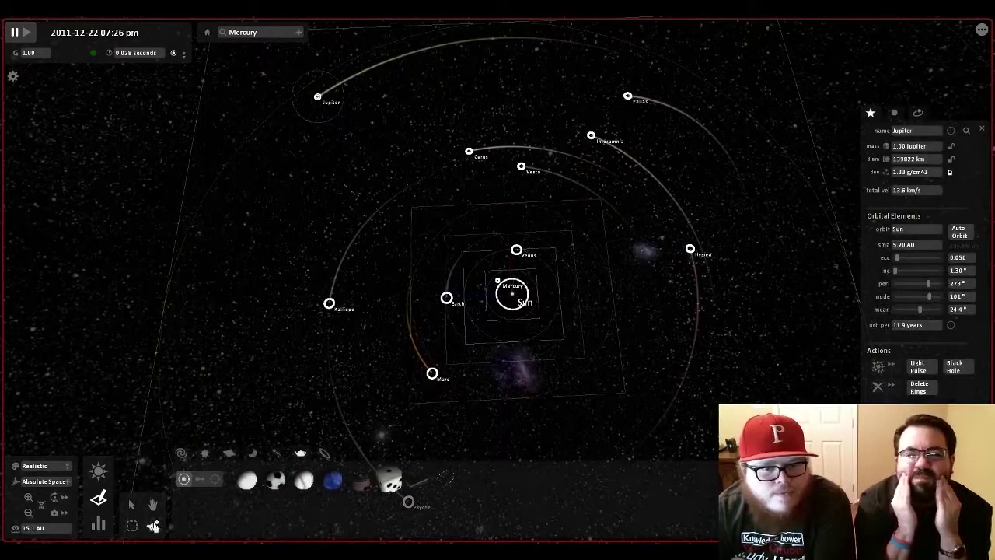
{"action": "left_click", "coordinate": [357, 482]}
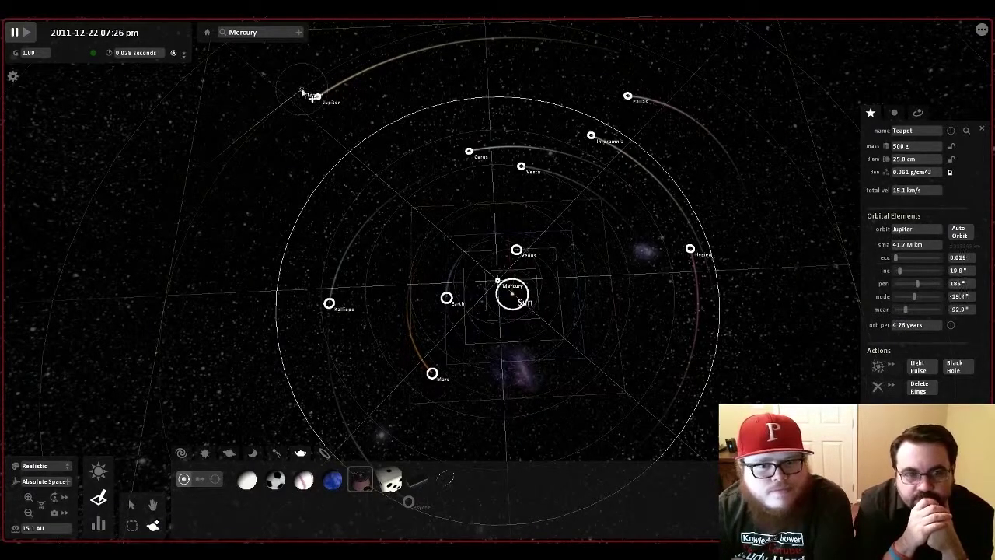
{"action": "left_click", "coordinate": [296, 87]}
{"action": "key", "text": "Escape"}
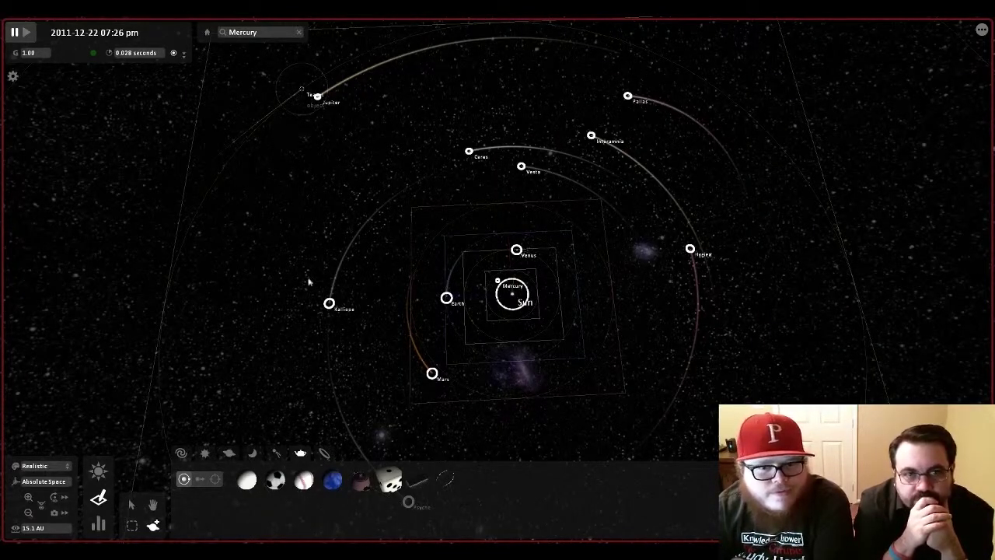
{"action": "left_click", "coordinate": [447, 481]}
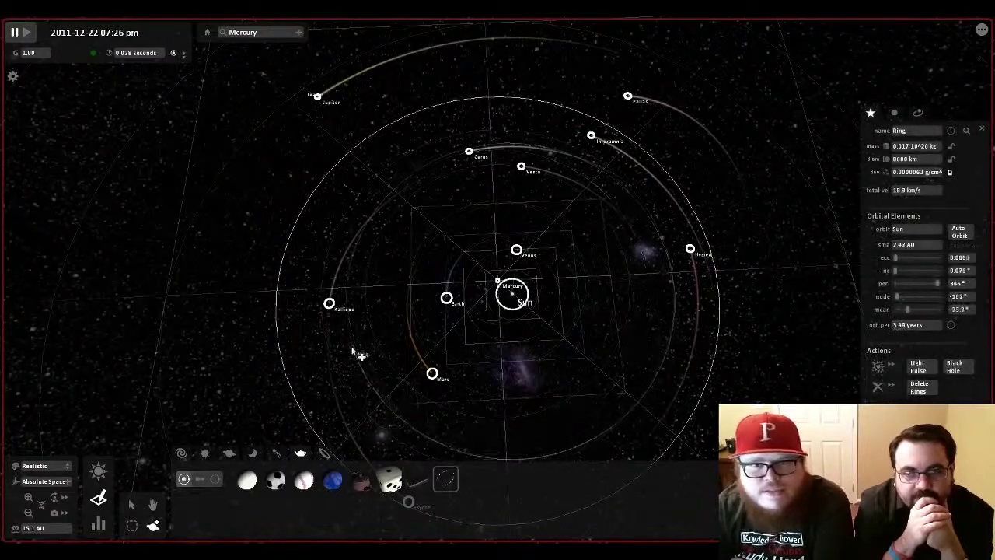
{"action": "scroll", "coordinate": [353, 354], "scroll_direction": "up", "scroll_amount": 3}
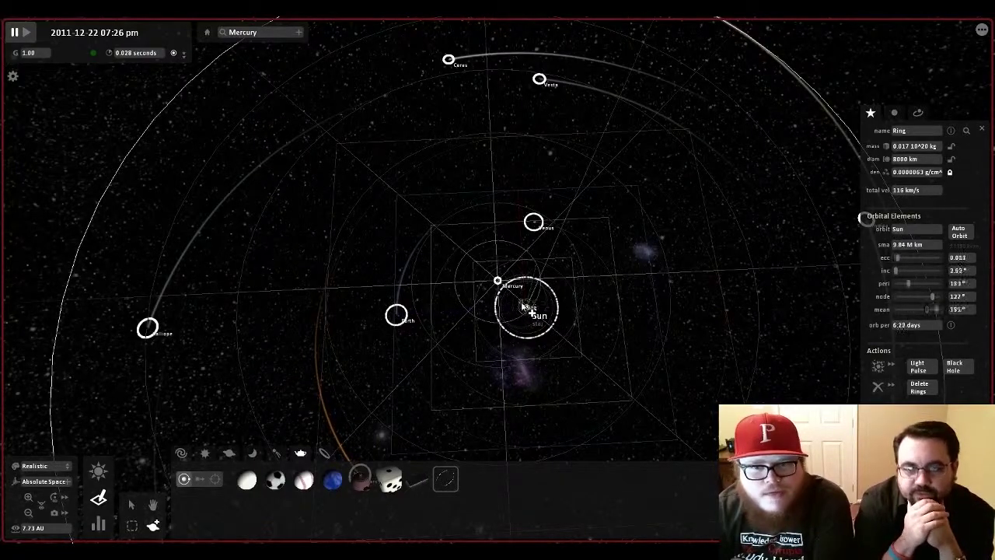
{"action": "scroll", "coordinate": [526, 318], "scroll_direction": "up", "scroll_amount": 5}
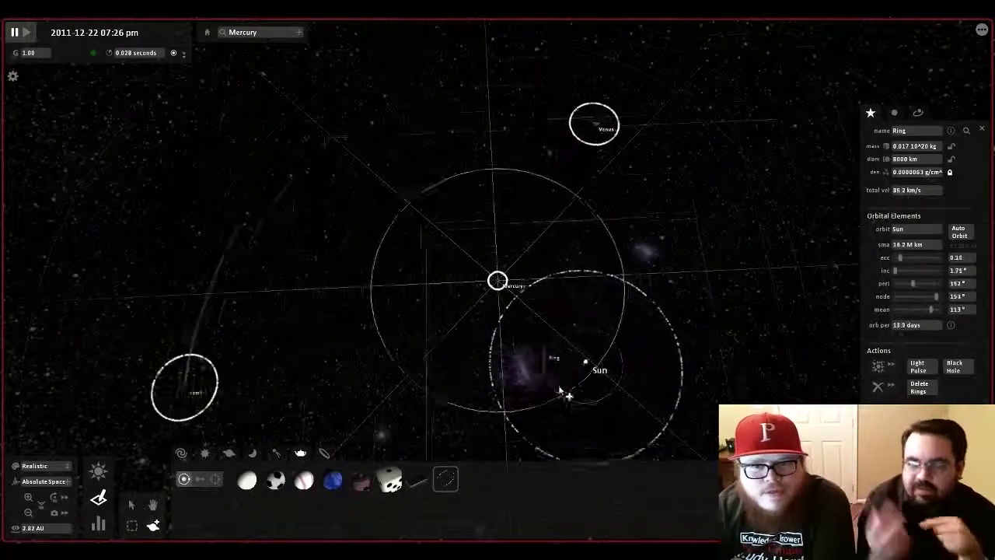
{"action": "key", "text": "Escape"}
{"action": "scroll", "coordinate": [440, 381], "scroll_direction": "down", "scroll_amount": 10}
{"action": "scroll", "coordinate": [350, 274], "scroll_direction": "up", "scroll_amount": 2}
{"action": "scroll", "coordinate": [280, 284], "scroll_direction": "down", "scroll_amount": 4}
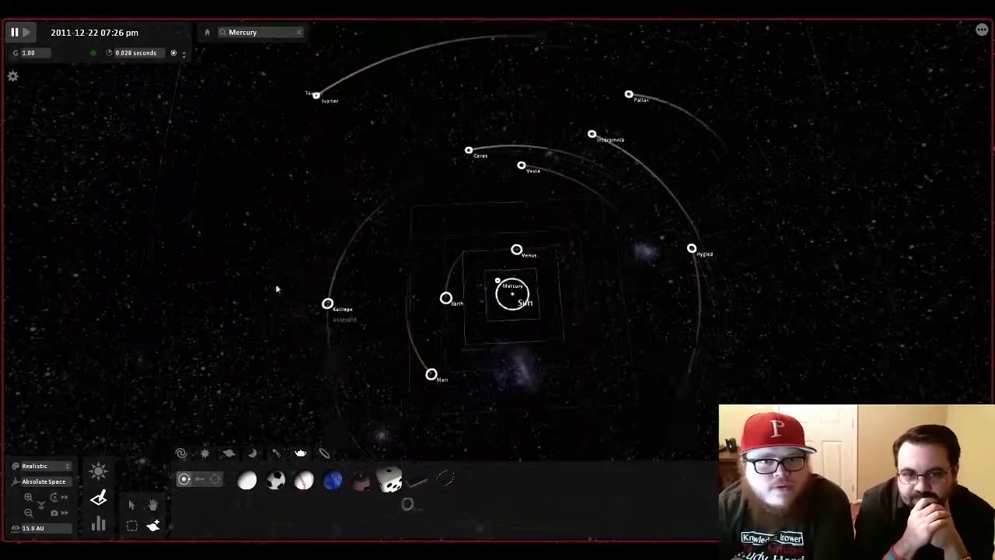
Center the view on the teapot and look at its position relative to Jupiter
{"action": "left_click", "coordinate": [336, 119]}
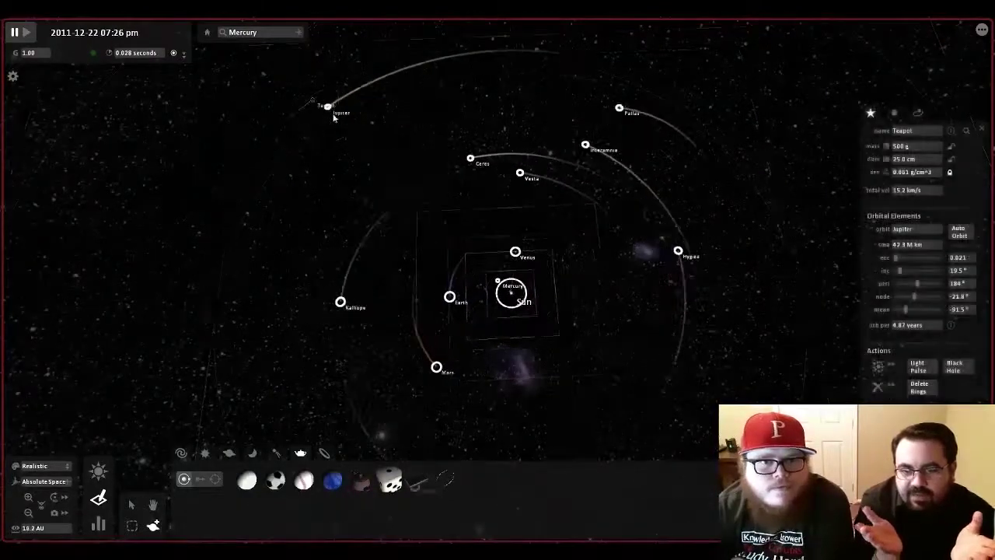
{"action": "double_click", "coordinate": [329, 109]}
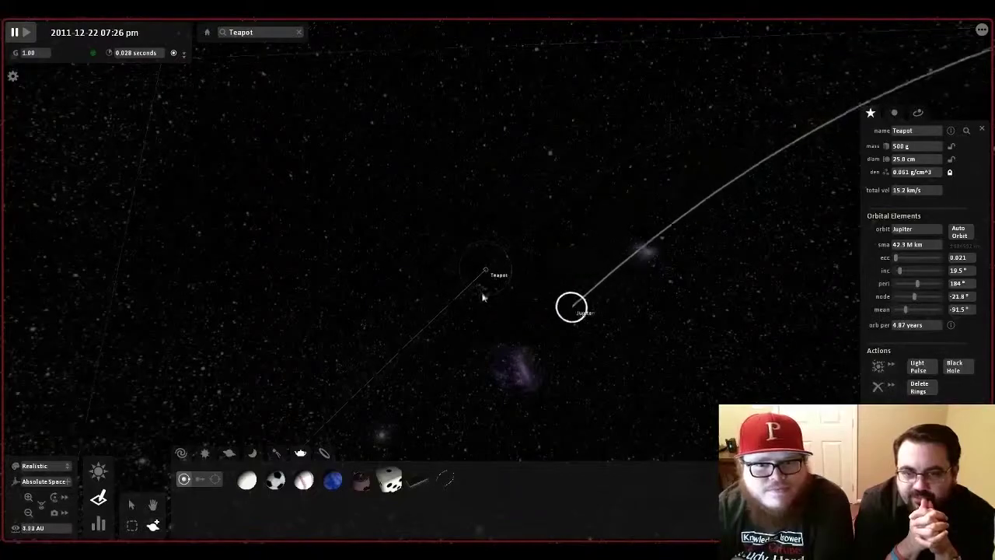
{"action": "left_click", "coordinate": [446, 479]}
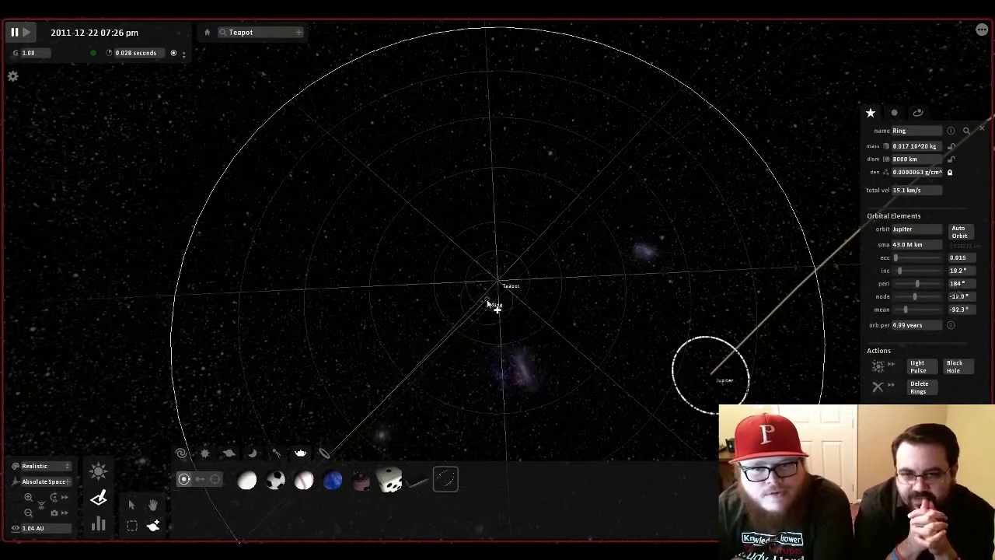
{"action": "key", "text": "Escape"}
{"action": "right_click_drag", "start_coordinate": [502, 282], "coordinate": [620, 265]}
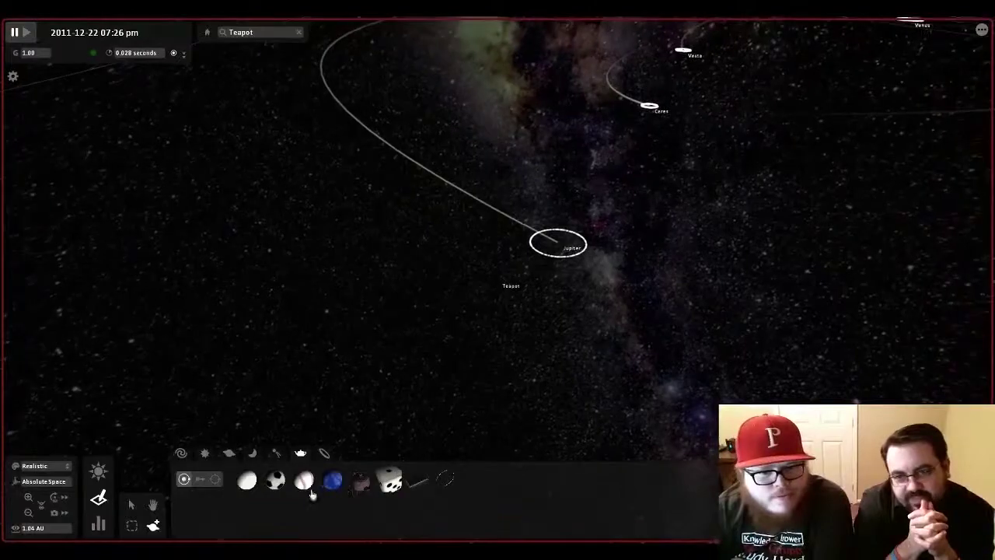
{"action": "scroll", "coordinate": [487, 300], "scroll_direction": "up", "scroll_amount": 10}
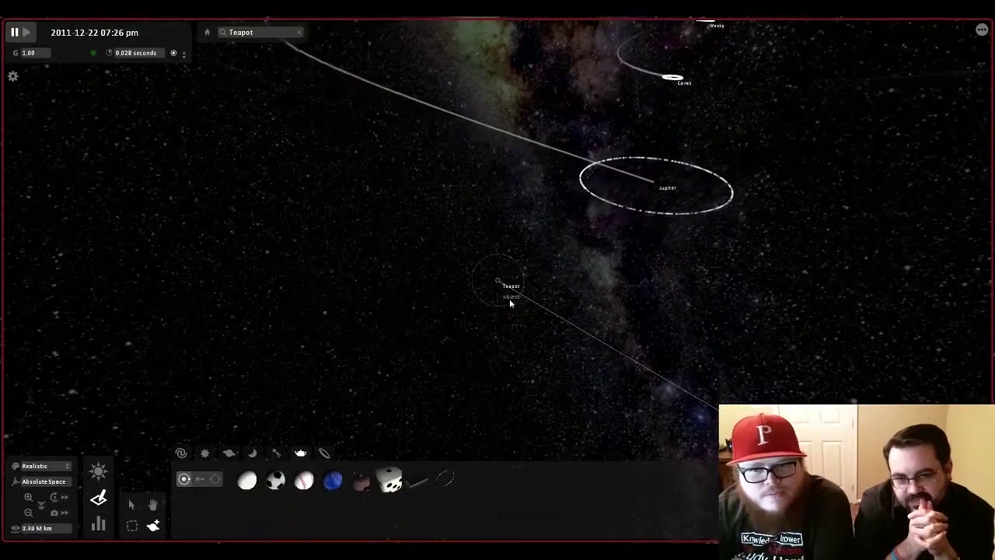
Set the mass of the teapot beside Jupiter to 1 sun
{"action": "left_click", "coordinate": [500, 286]}
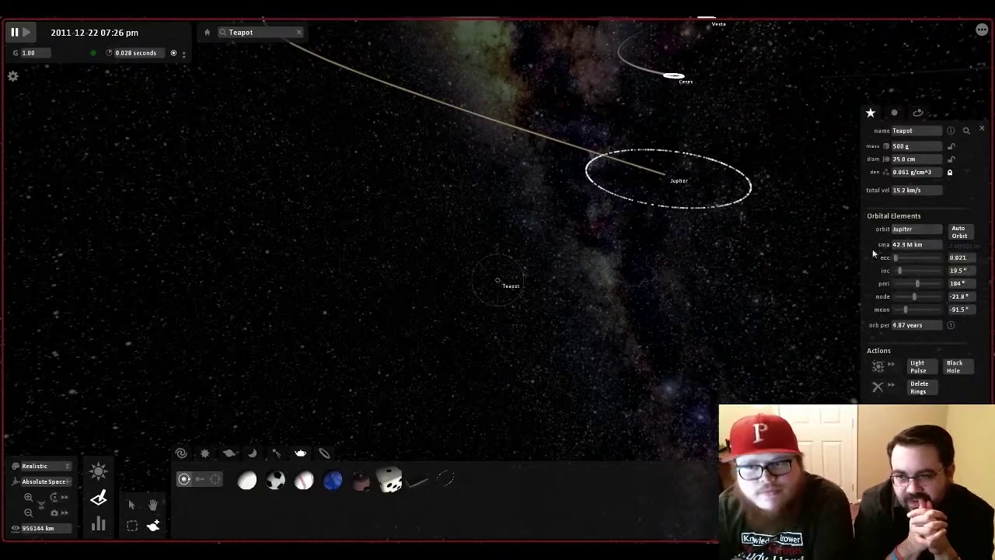
{"action": "scroll", "coordinate": [811, 335], "scroll_direction": "down", "scroll_amount": 5}
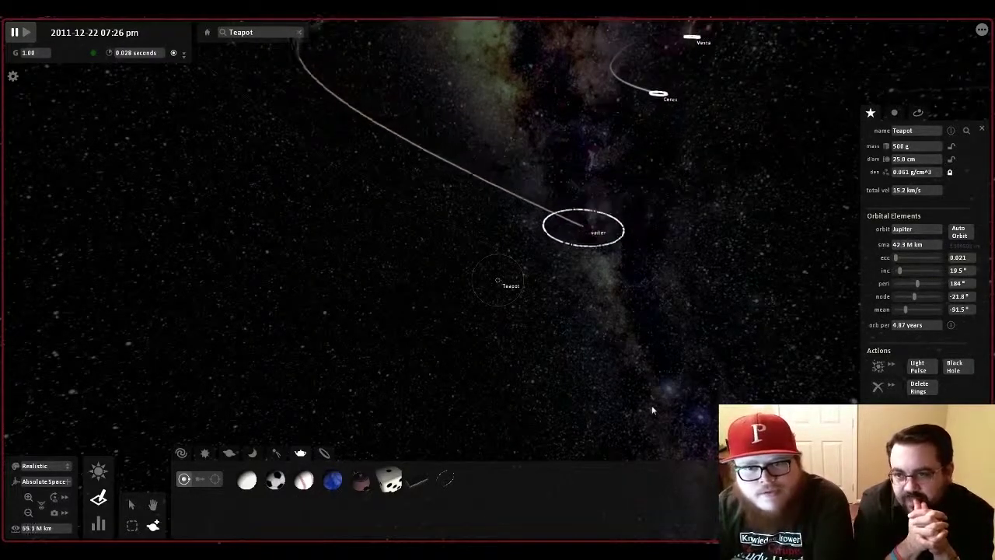
{"action": "scroll", "coordinate": [490, 282], "scroll_direction": "down", "scroll_amount": 5}
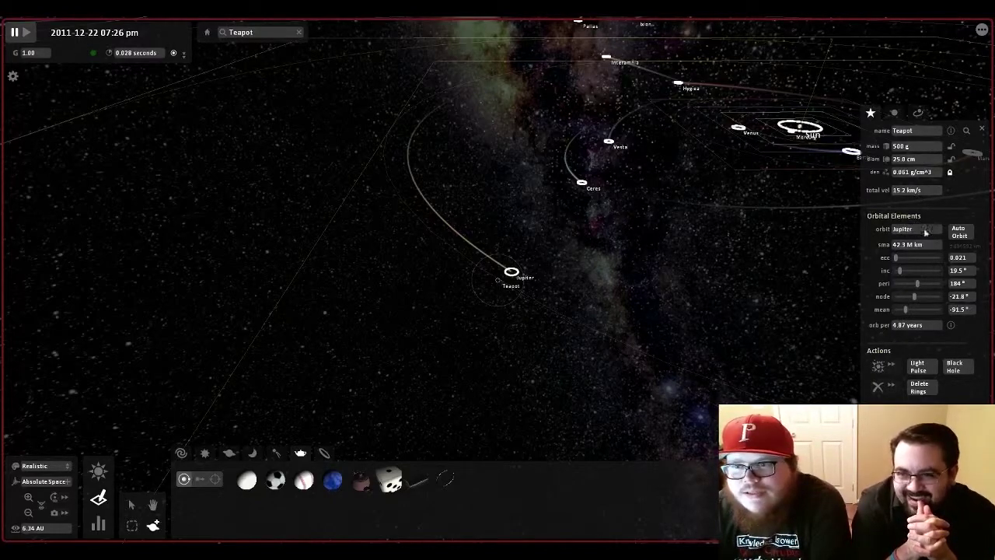
{"action": "left_click", "coordinate": [920, 147]}
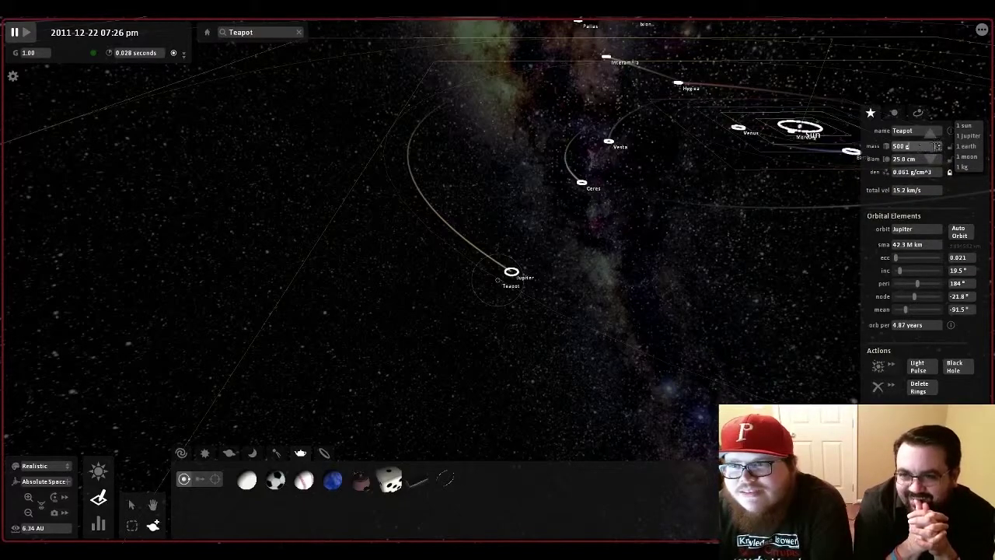
{"action": "left_click", "coordinate": [971, 125]}
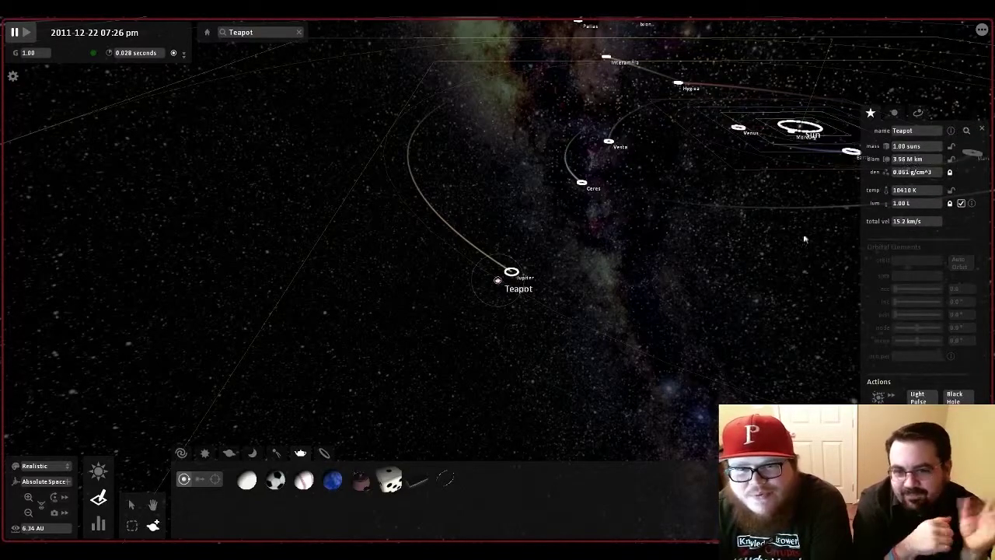
{"action": "scroll", "coordinate": [660, 347], "scroll_direction": "down", "scroll_amount": 3}
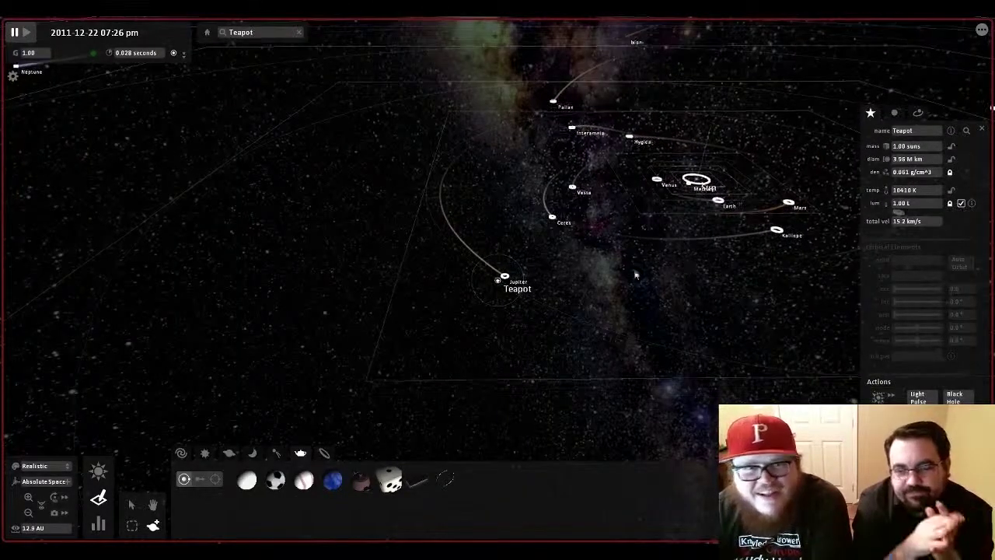
Set the time step to 1 day and run the simulation
{"action": "mouse_move", "coordinate": [146, 53]}
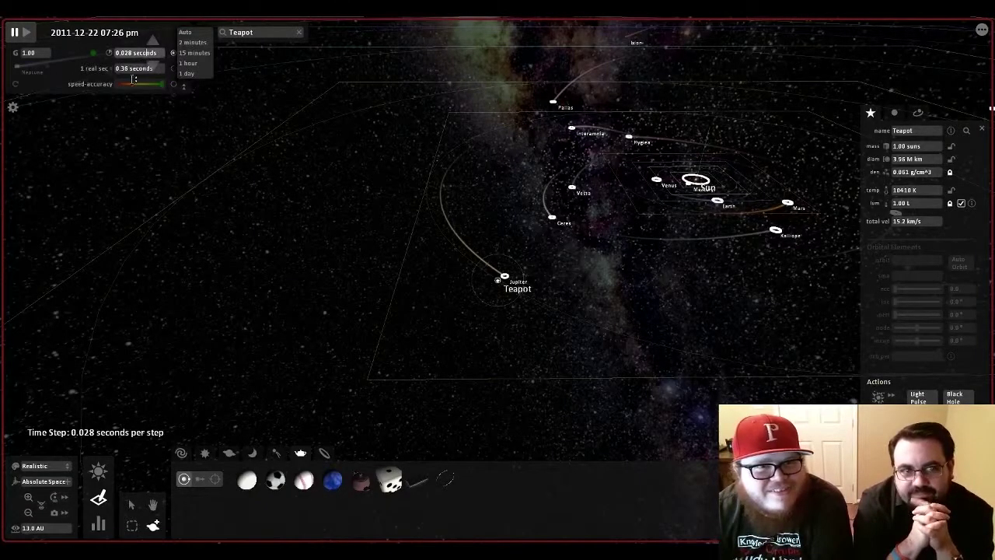
{"action": "left_click", "coordinate": [192, 73]}
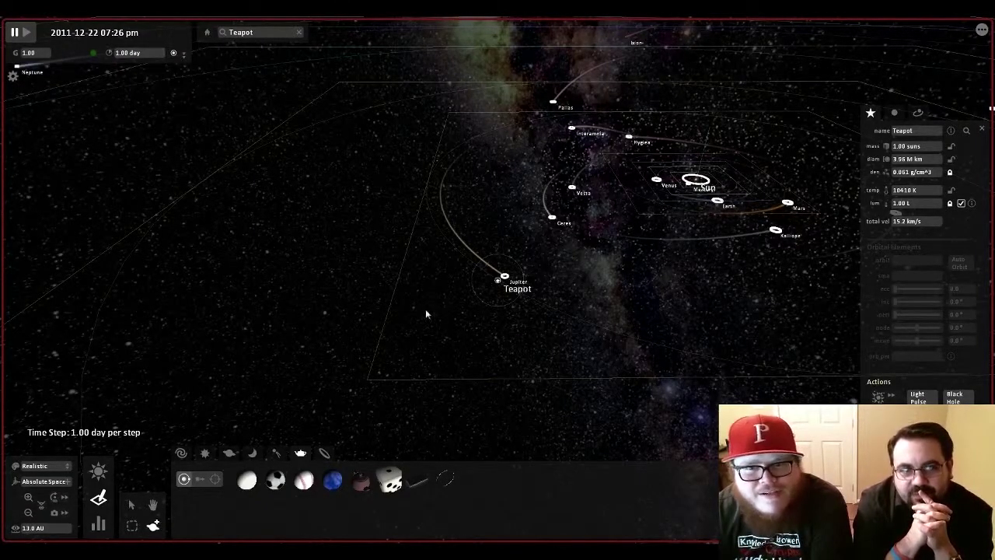
{"action": "scroll", "coordinate": [428, 331], "scroll_direction": "down", "scroll_amount": 3}
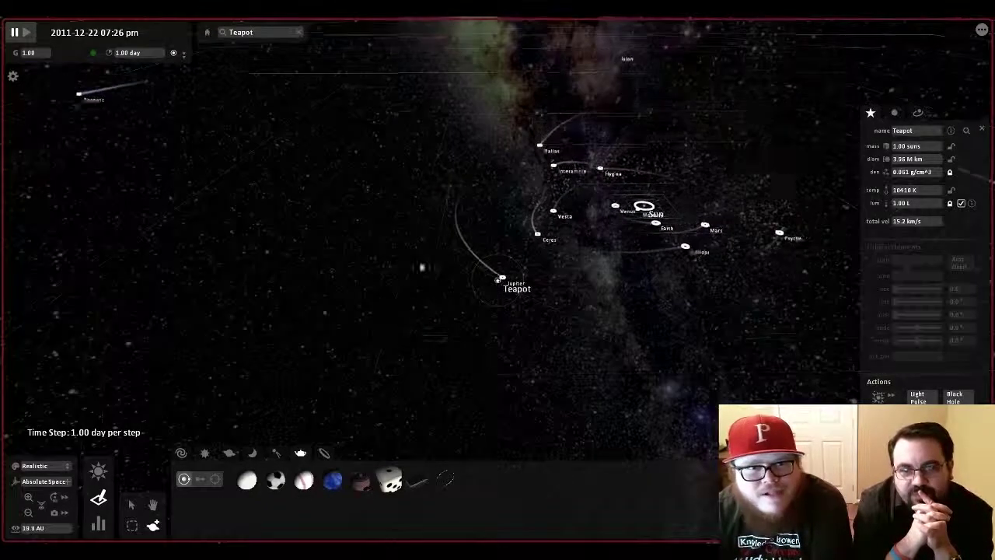
{"action": "left_click", "coordinate": [26, 32]}
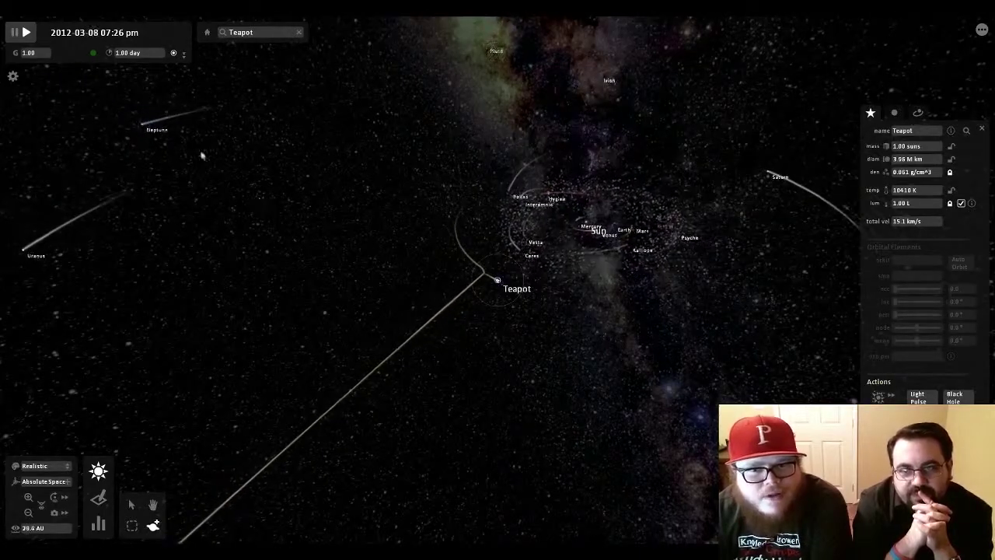
Slow the running simulation to a time step of 2 minutes and examine Jupiter's path past the teapot
{"action": "left_click", "coordinate": [151, 54]}
{"action": "left_click", "coordinate": [205, 46]}
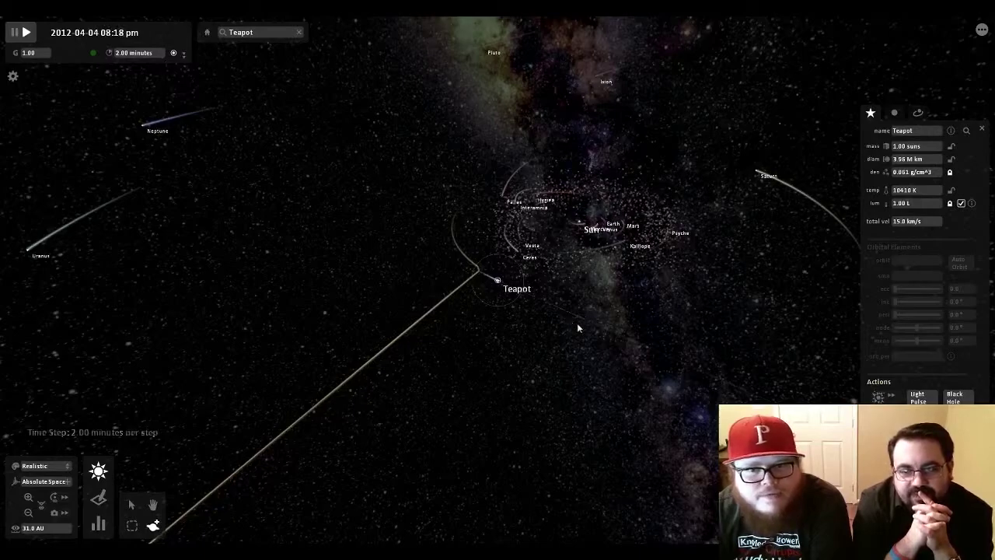
{"action": "right_click_drag", "start_coordinate": [578, 323], "coordinate": [543, 374]}
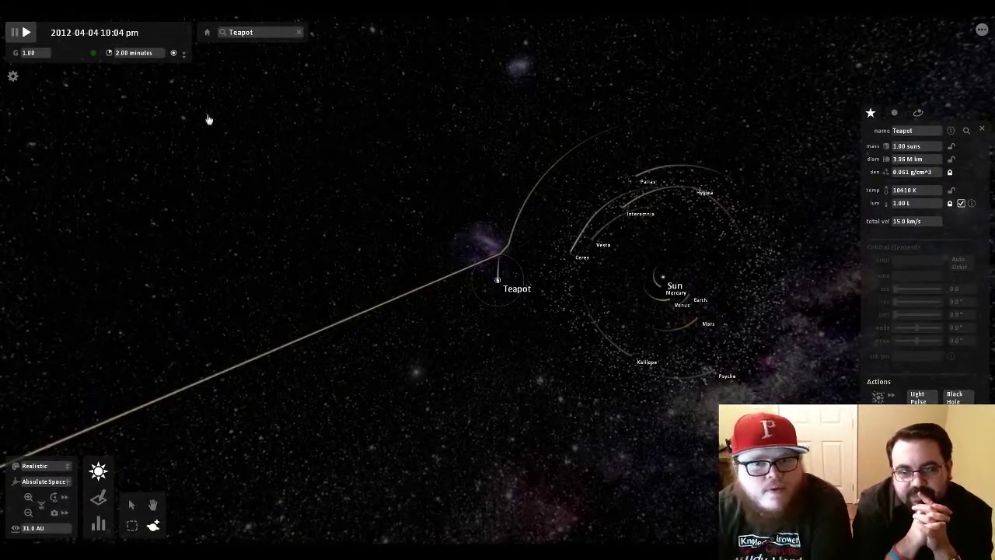
{"action": "scroll", "coordinate": [526, 334], "scroll_direction": "down", "scroll_amount": 4}
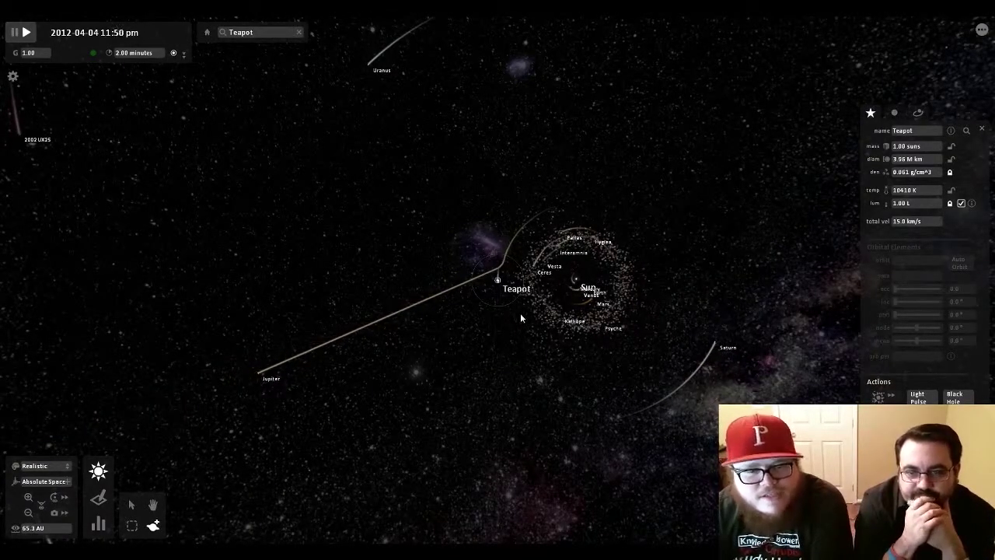
Inspect the sun-mass teapot up close from the side
{"action": "scroll", "coordinate": [520, 314], "scroll_direction": "up", "scroll_amount": 4}
{"action": "scroll", "coordinate": [521, 318], "scroll_direction": "up", "scroll_amount": 8}
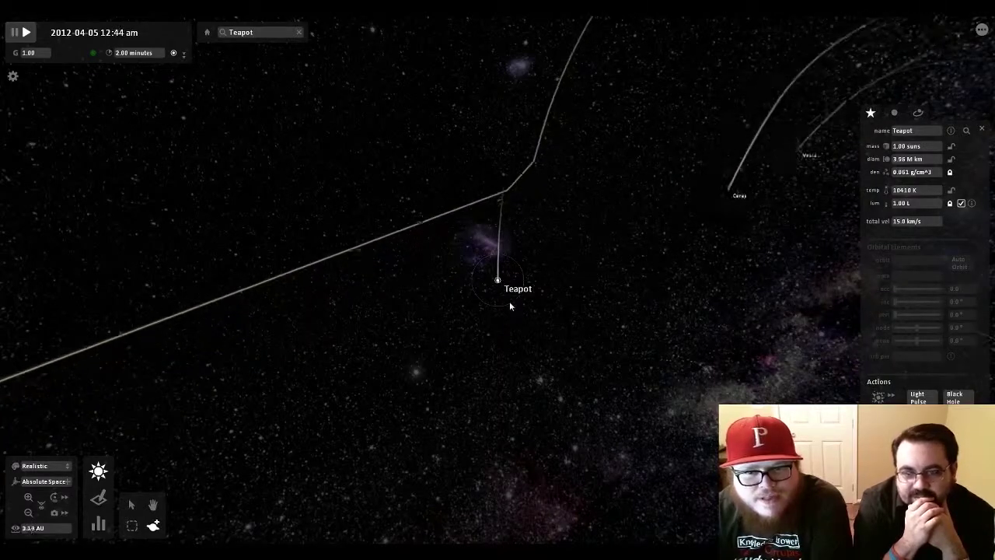
{"action": "scroll", "coordinate": [529, 320], "scroll_direction": "up", "scroll_amount": 3}
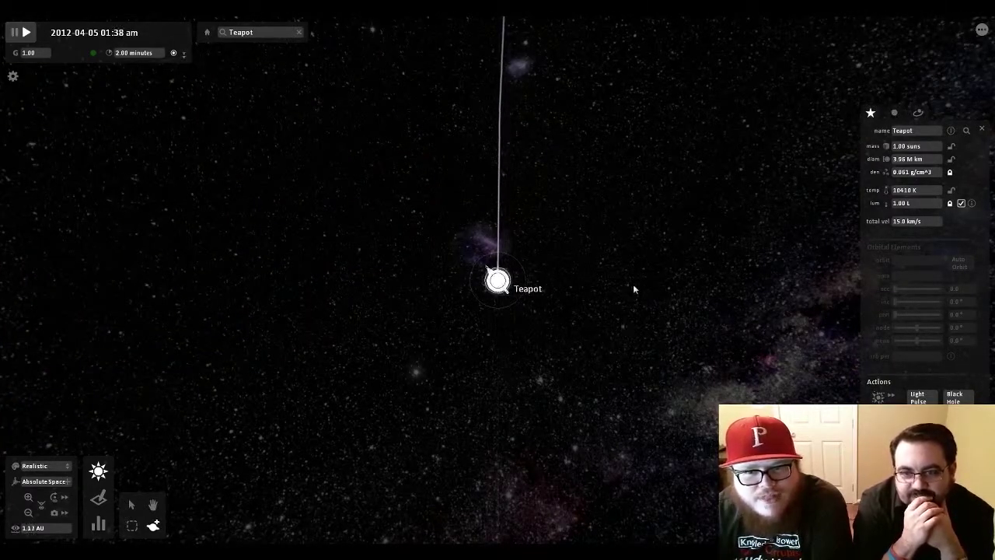
{"action": "left_click_drag", "start_coordinate": [634, 287], "coordinate": [495, 308]}
{"action": "scroll", "coordinate": [555, 382], "scroll_direction": "up", "scroll_amount": 3}
{"action": "left_click_drag", "start_coordinate": [568, 376], "coordinate": [580, 378]}
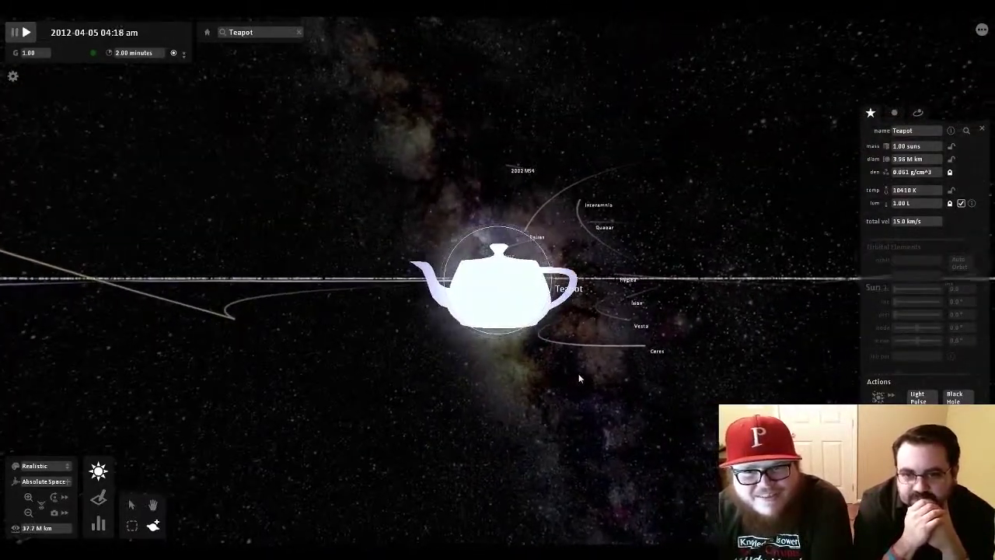
Survey the surroundings of the teapot, from Jupiter's path and the asteroid belt out far beyond the dwarf planets
{"action": "scroll", "coordinate": [579, 379], "scroll_direction": "down", "scroll_amount": 5}
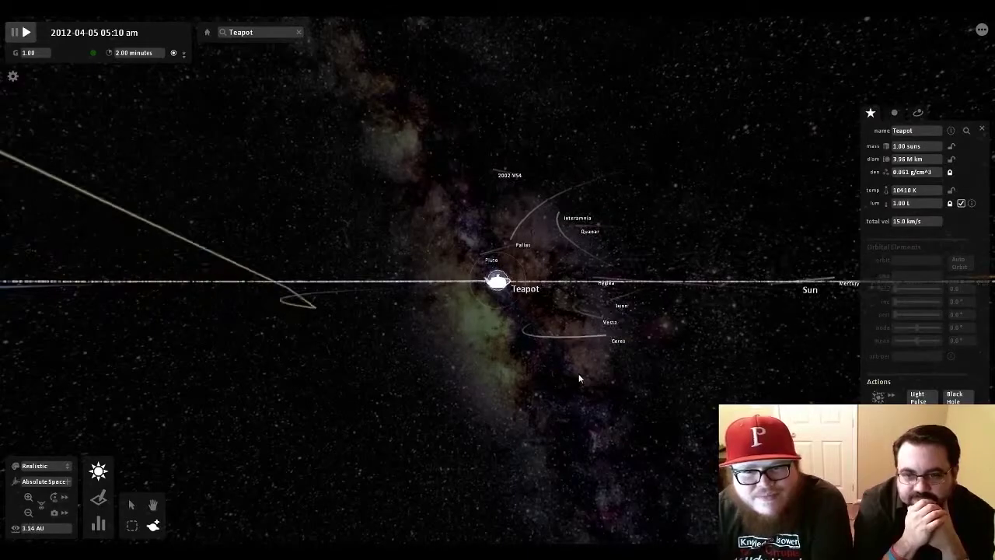
{"action": "left_click_drag", "start_coordinate": [578, 378], "coordinate": [542, 429]}
{"action": "scroll", "coordinate": [562, 393], "scroll_direction": "down", "scroll_amount": 3}
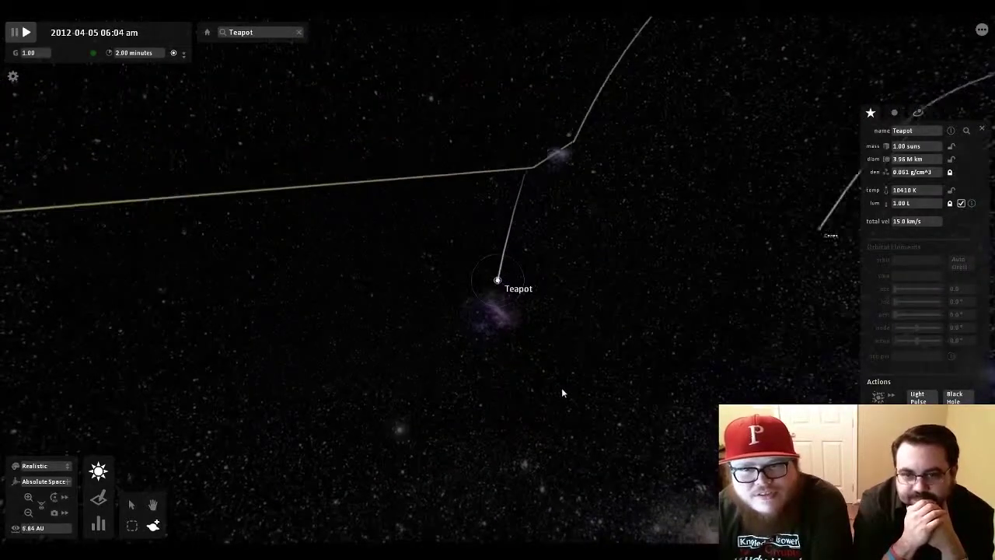
{"action": "scroll", "coordinate": [563, 393], "scroll_direction": "down", "scroll_amount": 5}
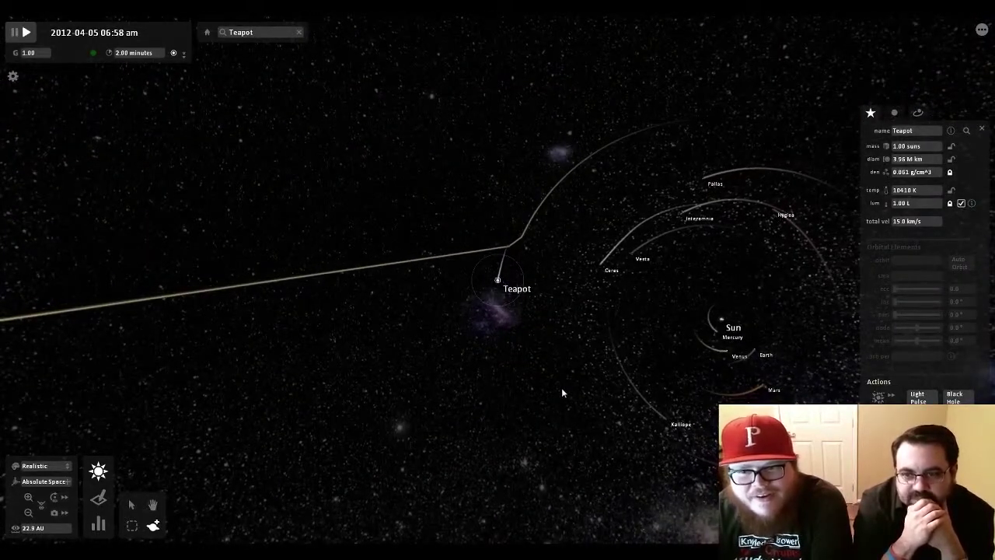
{"action": "scroll", "coordinate": [562, 393], "scroll_direction": "down", "scroll_amount": 5}
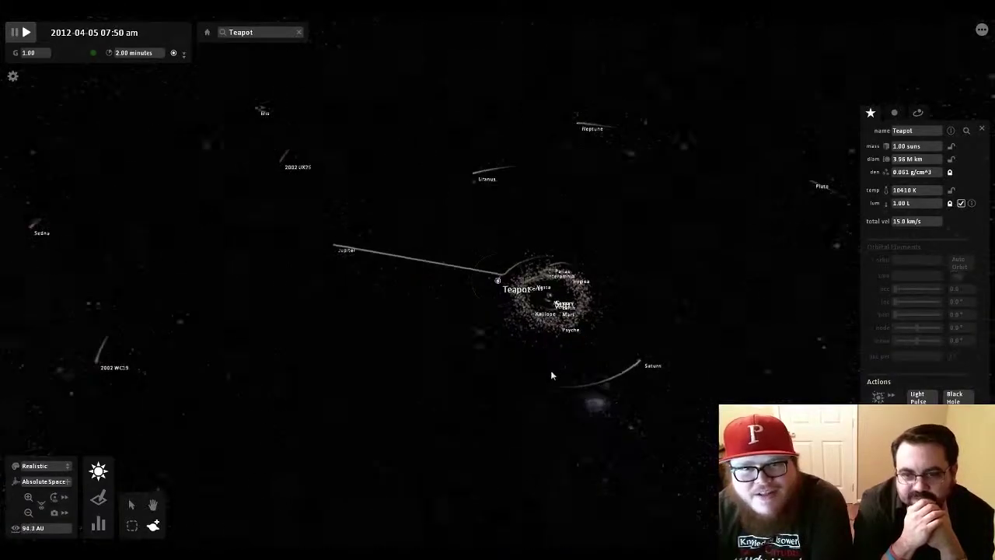
{"action": "scroll", "coordinate": [551, 376], "scroll_direction": "down", "scroll_amount": 8}
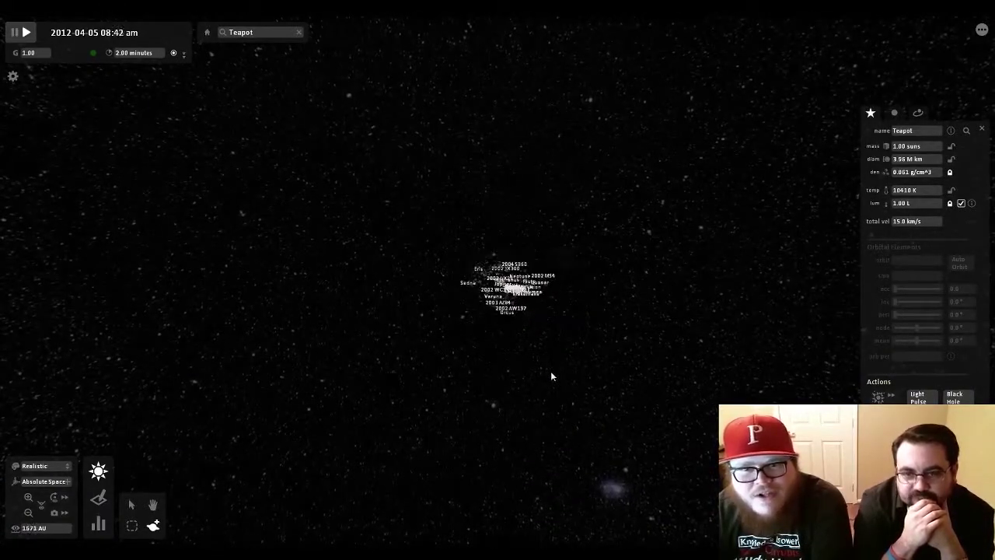
{"action": "scroll", "coordinate": [551, 376], "scroll_direction": "down", "scroll_amount": 8}
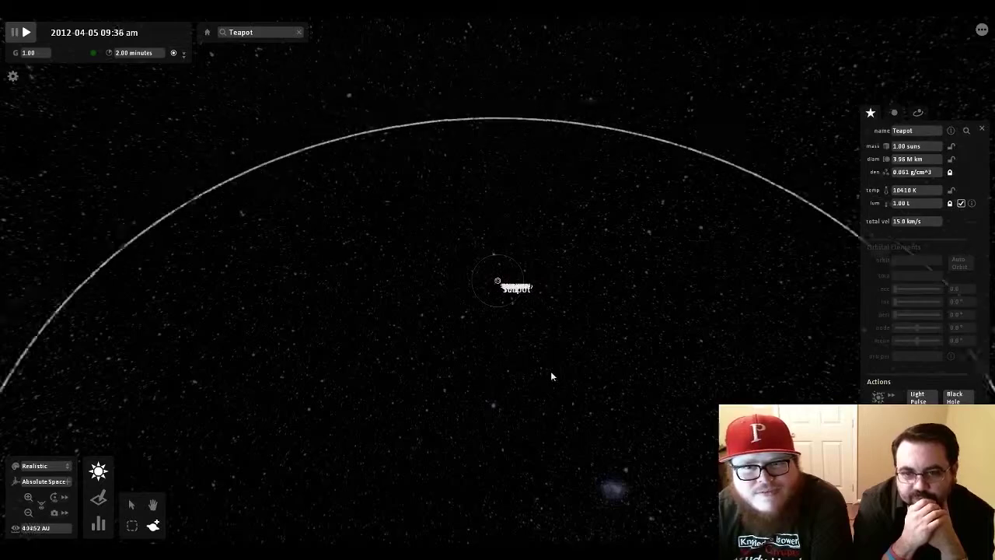
Examine the huge rings around the solar system at a scale of several light years, from oblique and overhead views
{"action": "scroll", "coordinate": [551, 376], "scroll_direction": "down", "scroll_amount": 8}
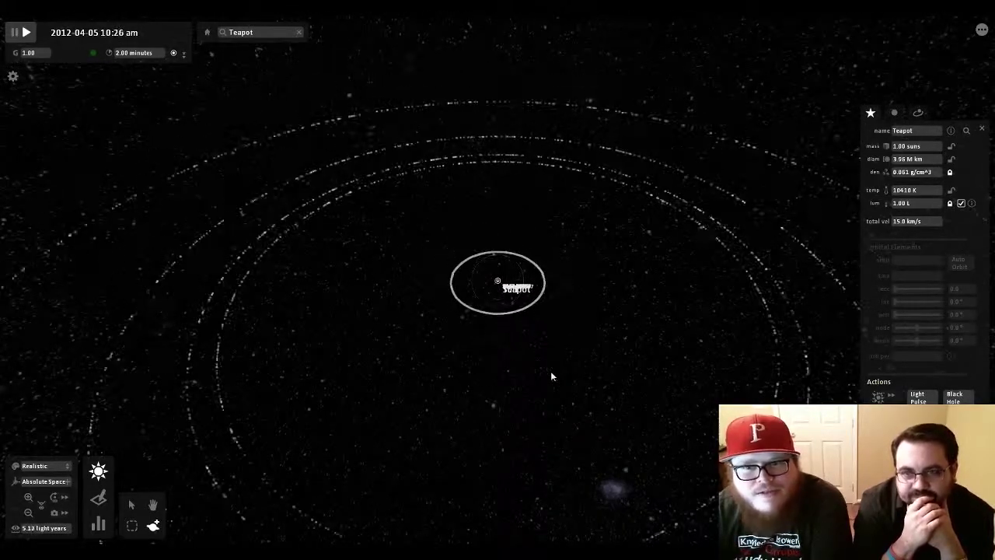
{"action": "scroll", "coordinate": [550, 376], "scroll_direction": "down", "scroll_amount": 8}
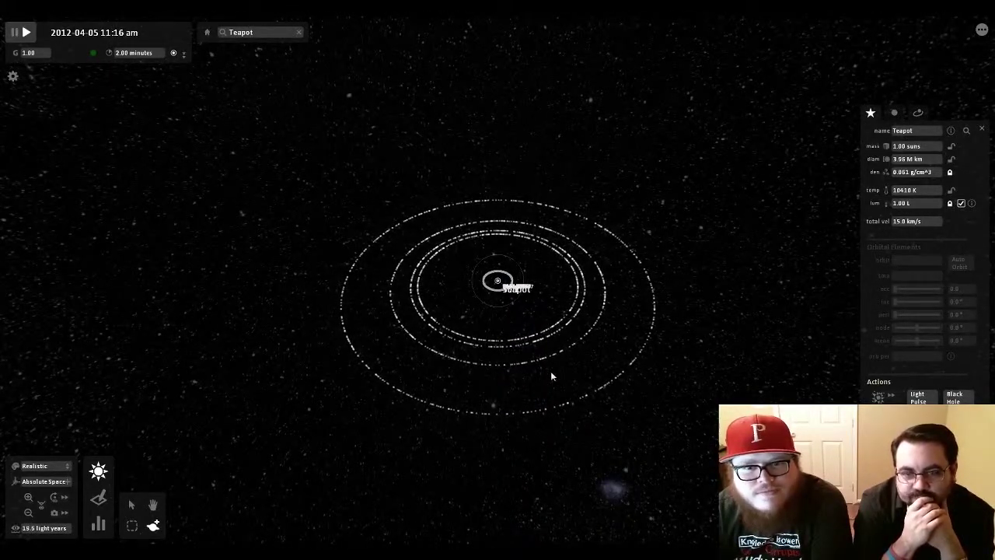
{"action": "scroll", "coordinate": [531, 318], "scroll_direction": "up", "scroll_amount": 8}
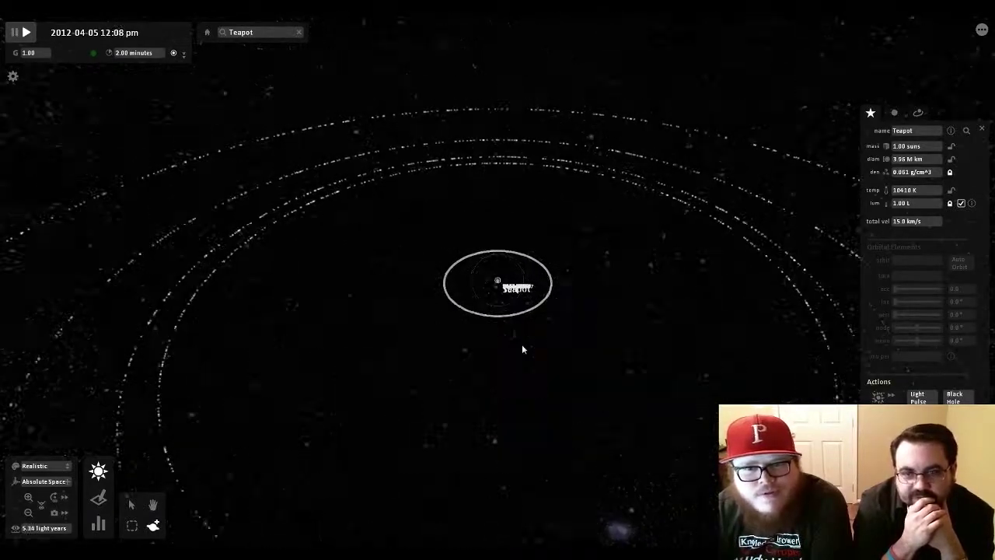
{"action": "right_click_drag", "start_coordinate": [522, 344], "coordinate": [515, 325]}
{"action": "scroll", "coordinate": [513, 329], "scroll_direction": "up", "scroll_amount": 8}
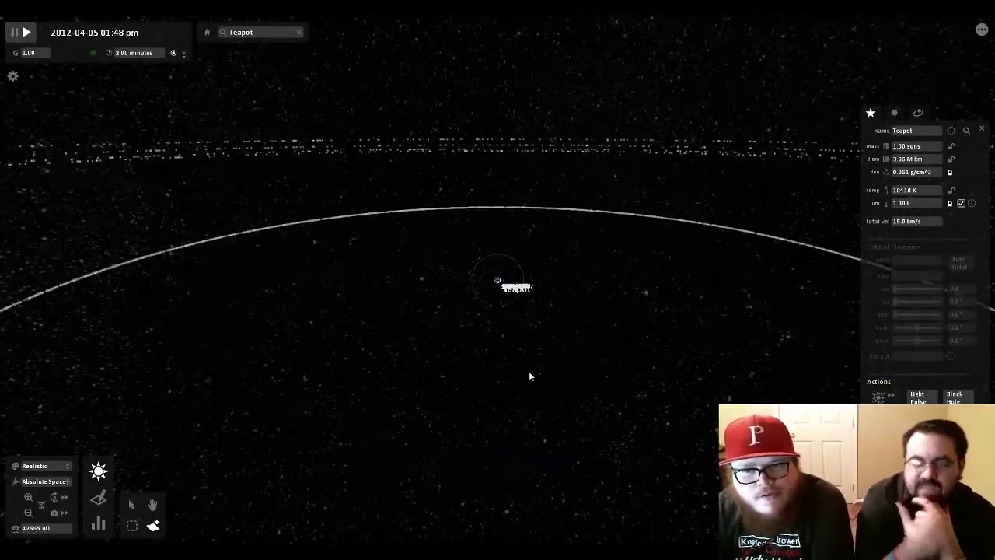
{"action": "scroll", "coordinate": [530, 376], "scroll_direction": "down", "scroll_amount": 8}
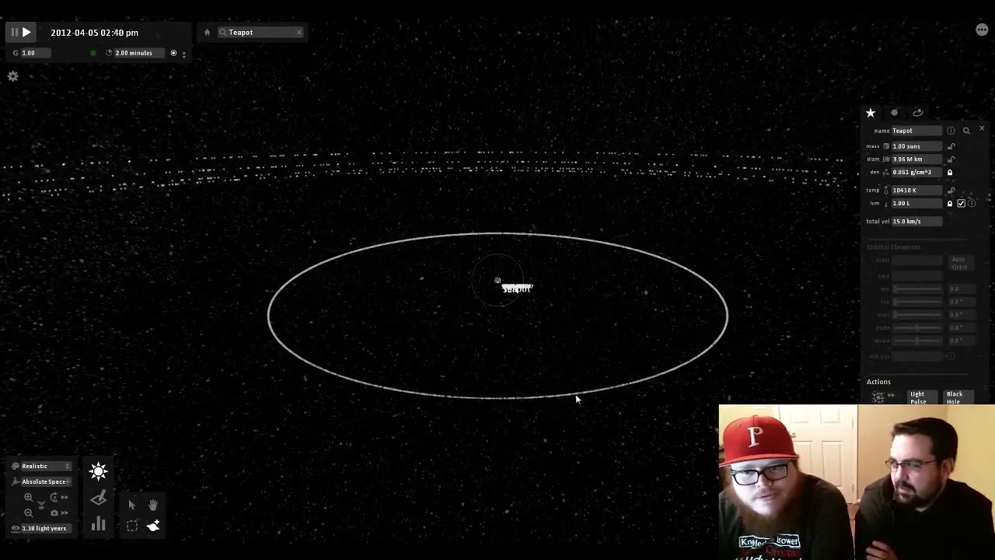
{"action": "left_click", "coordinate": [576, 398]}
{"action": "scroll", "coordinate": [579, 392], "scroll_direction": "up", "scroll_amount": 3}
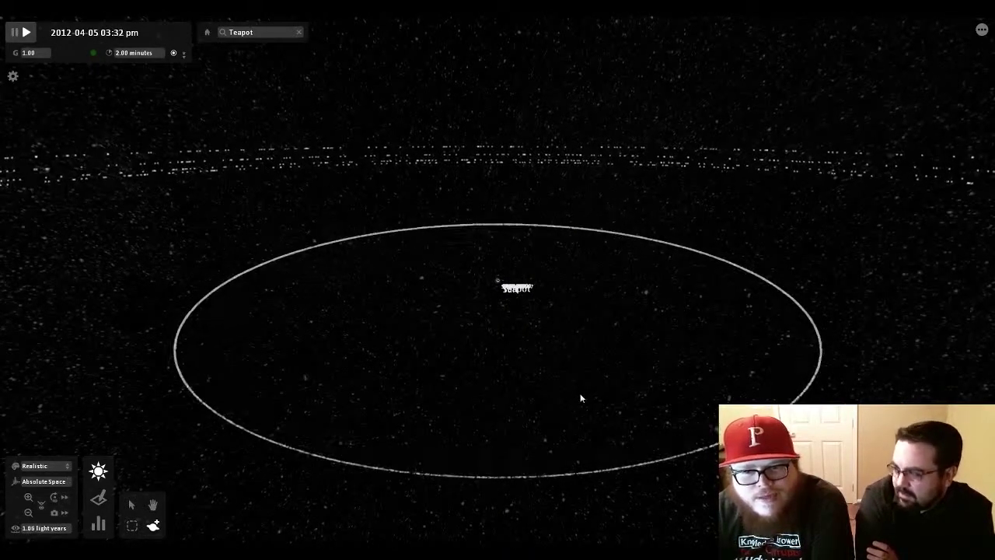
{"action": "left_click_drag", "start_coordinate": [579, 398], "coordinate": [566, 358]}
{"action": "scroll", "coordinate": [496, 299], "scroll_direction": "up", "scroll_amount": 6}
{"action": "scroll", "coordinate": [497, 300], "scroll_direction": "down", "scroll_amount": 3}
{"action": "left_click_drag", "start_coordinate": [662, 335], "coordinate": [651, 357]}
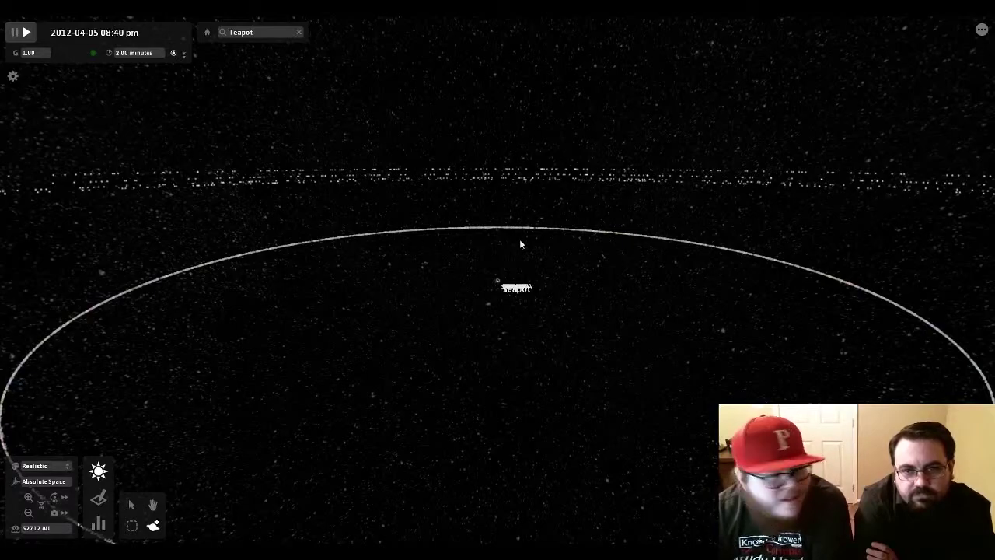
{"action": "scroll", "coordinate": [499, 351], "scroll_direction": "down", "scroll_amount": 3}
{"action": "left_click_drag", "start_coordinate": [505, 391], "coordinate": [507, 417]}
{"action": "scroll", "coordinate": [507, 422], "scroll_direction": "down", "scroll_amount": 5}
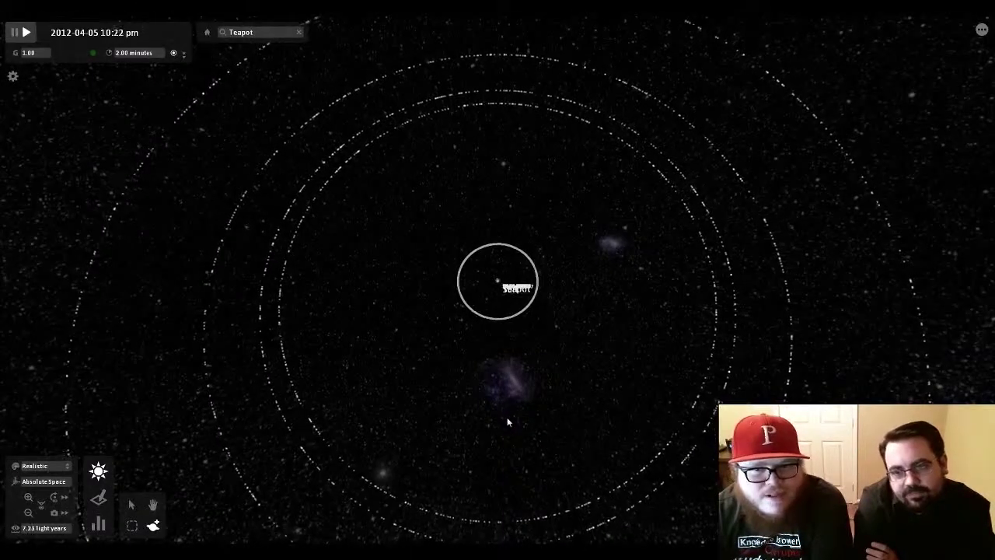
{"action": "scroll", "coordinate": [507, 422], "scroll_direction": "down", "scroll_amount": 3}
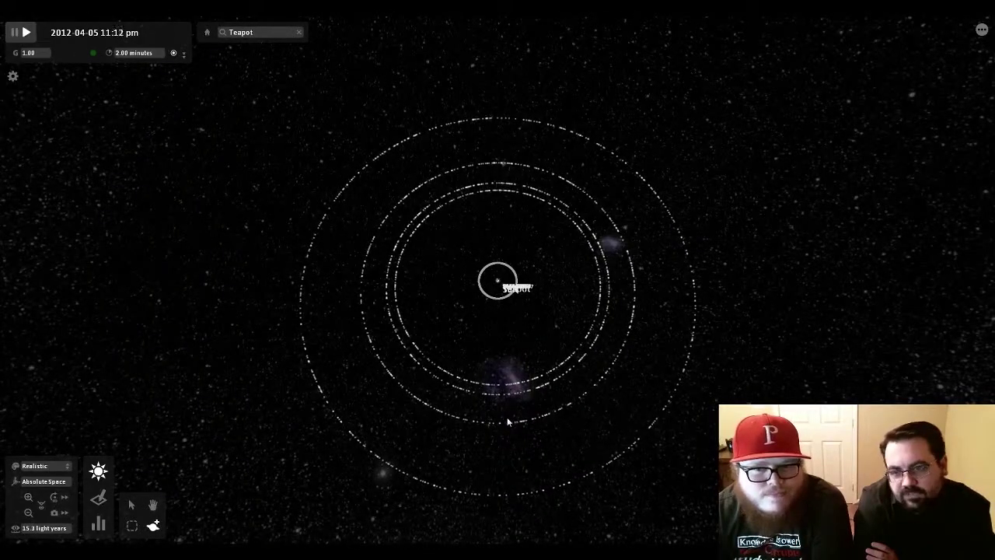
Return to the teapot, select it and set the running simulation's time step to 1 day
{"action": "scroll", "coordinate": [507, 422], "scroll_direction": "up", "scroll_amount": 10}
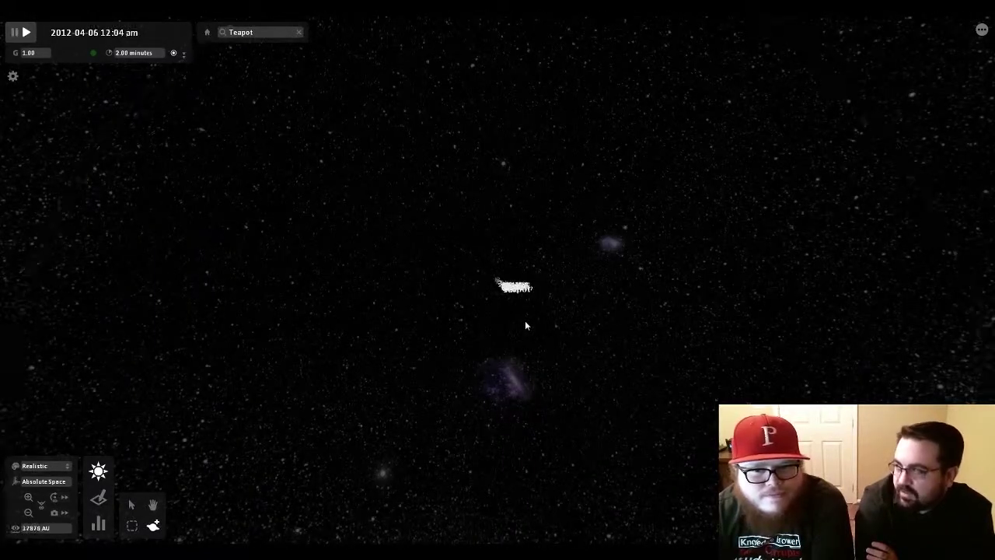
{"action": "scroll", "coordinate": [525, 327], "scroll_direction": "up", "scroll_amount": 10}
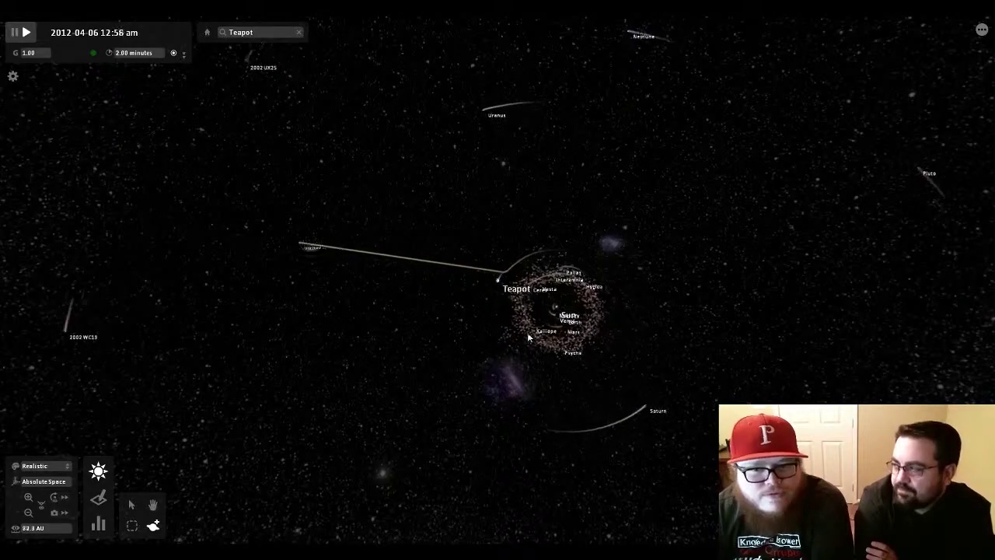
{"action": "scroll", "coordinate": [529, 334], "scroll_direction": "up", "scroll_amount": 5}
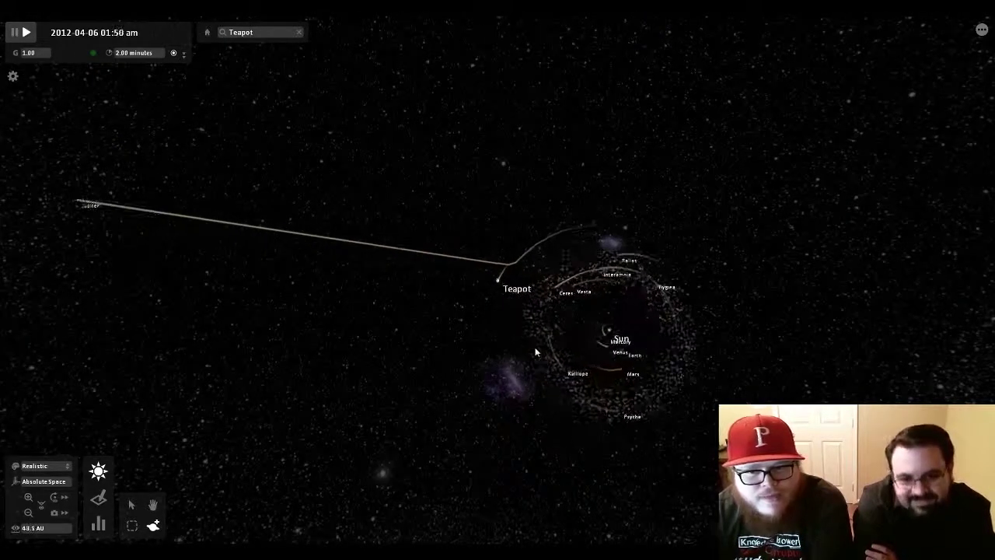
{"action": "left_click", "coordinate": [501, 290]}
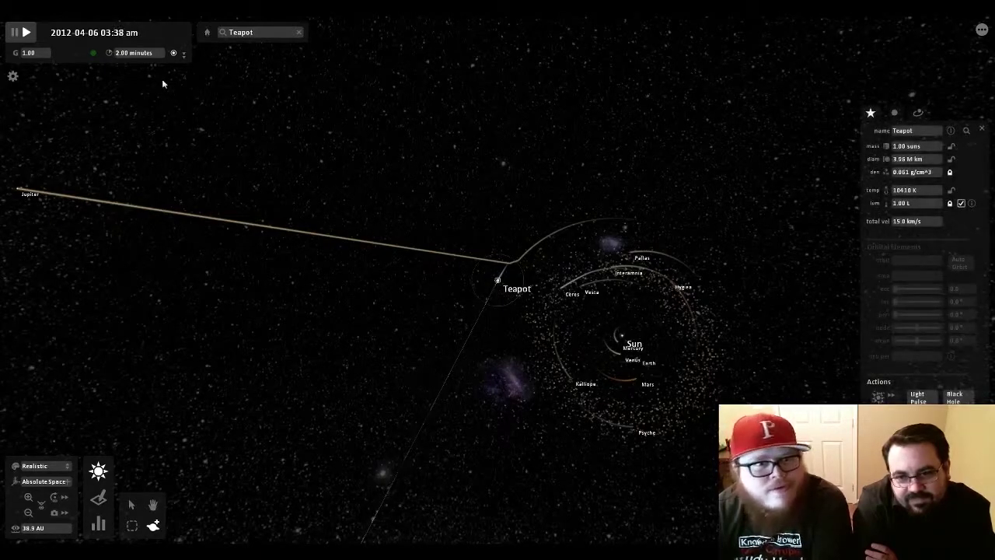
{"action": "left_click", "coordinate": [183, 55]}
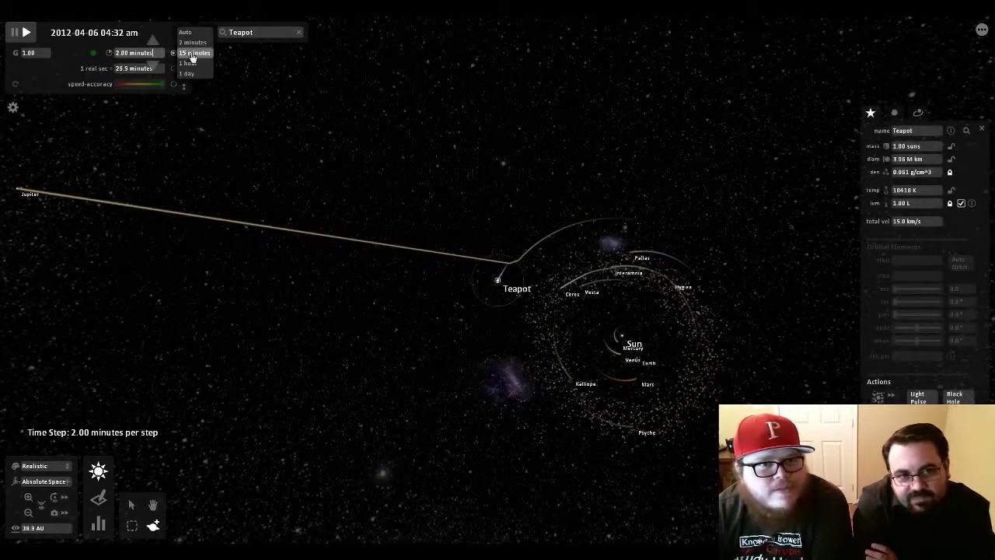
{"action": "left_click", "coordinate": [192, 53]}
{"action": "mouse_move", "coordinate": [142, 54]}
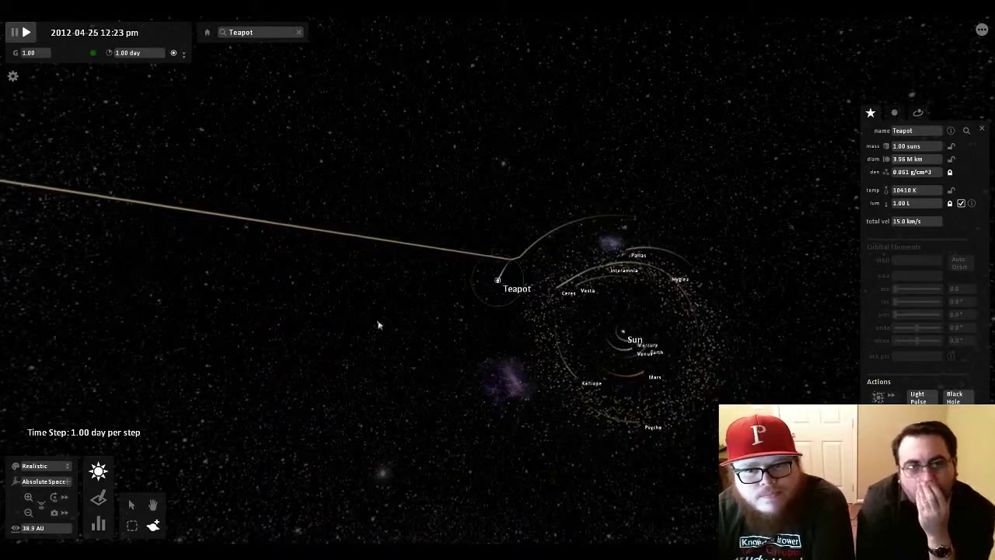
{"action": "scroll", "coordinate": [516, 359], "scroll_direction": "up", "scroll_amount": 2}
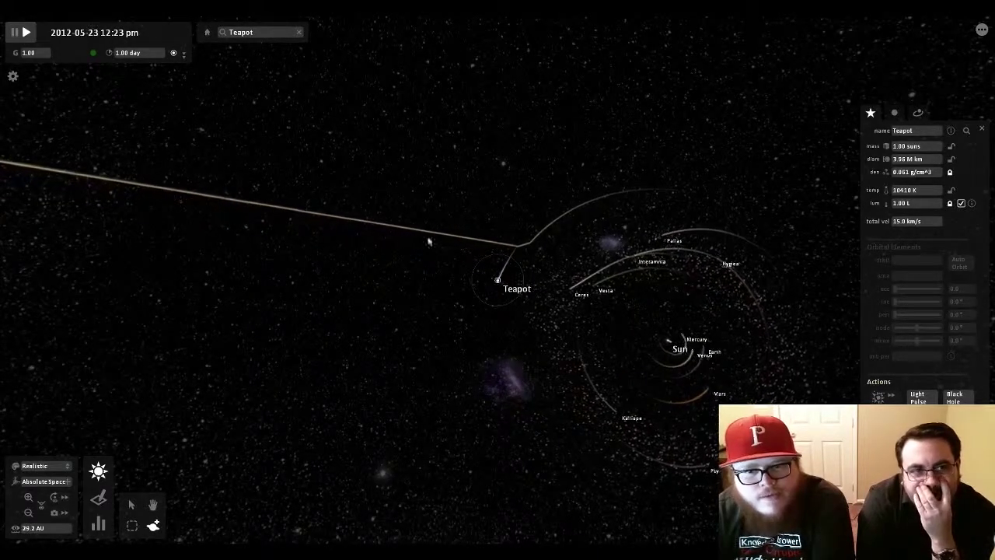
{"action": "left_click", "coordinate": [140, 55]}
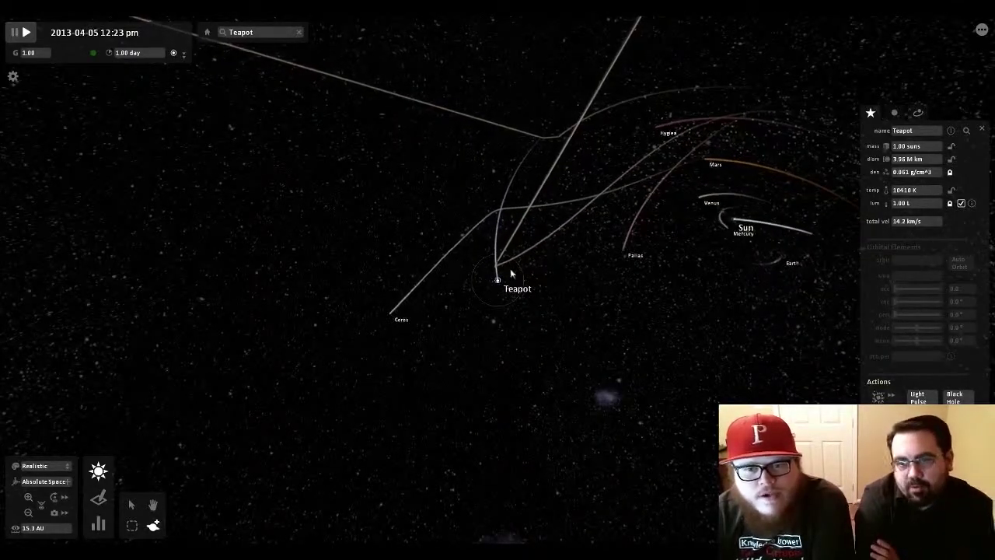
Follow the asteroid paths flung past the teapot and select Interamnia to check its properties
{"action": "scroll", "coordinate": [528, 318], "scroll_direction": "down", "scroll_amount": 6}
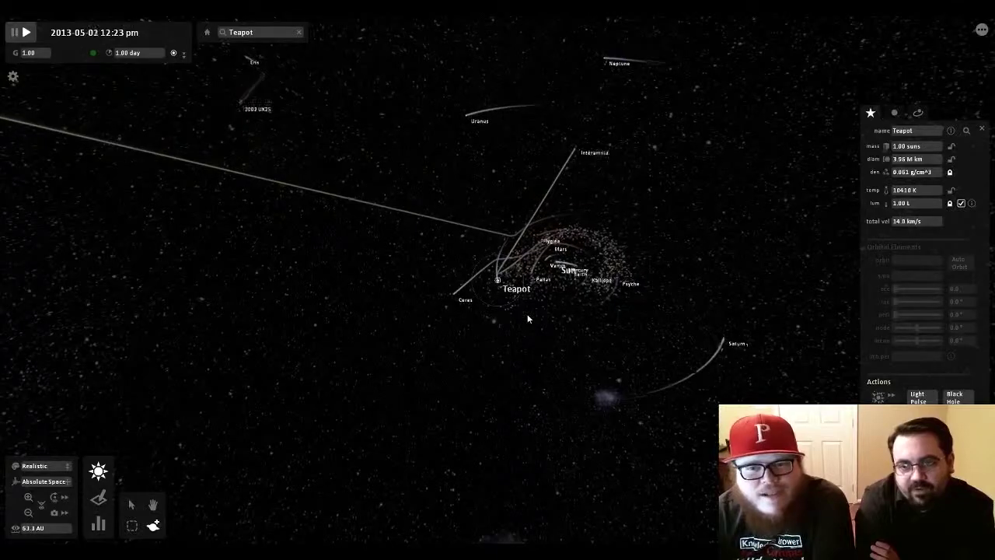
{"action": "scroll", "coordinate": [527, 313], "scroll_direction": "down", "scroll_amount": 3}
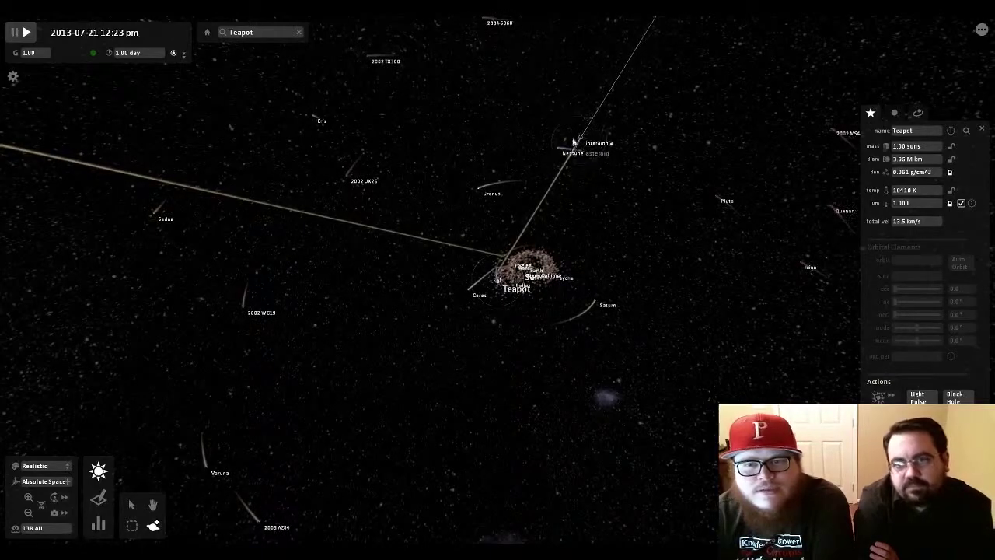
{"action": "left_click", "coordinate": [599, 92]}
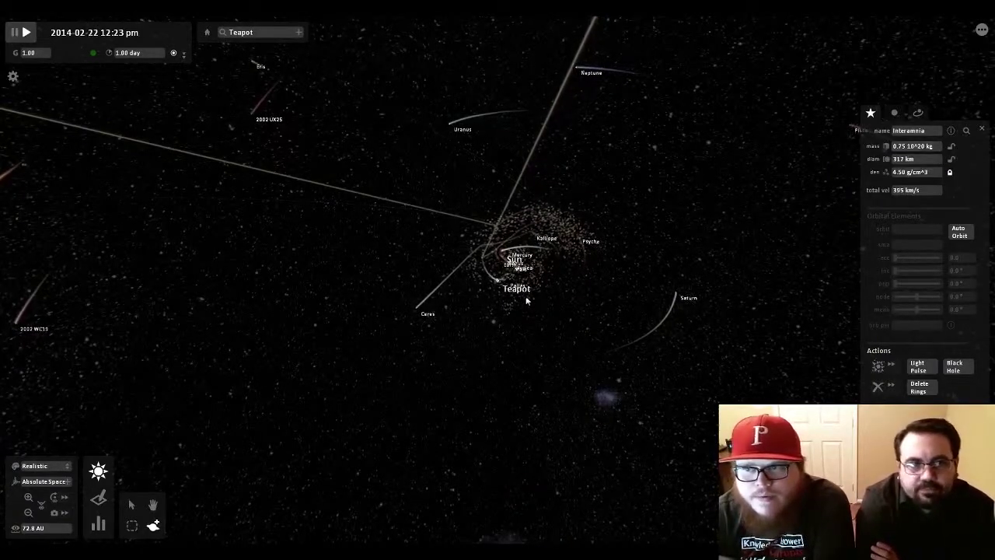
{"action": "scroll", "coordinate": [527, 300], "scroll_direction": "up", "scroll_amount": 5}
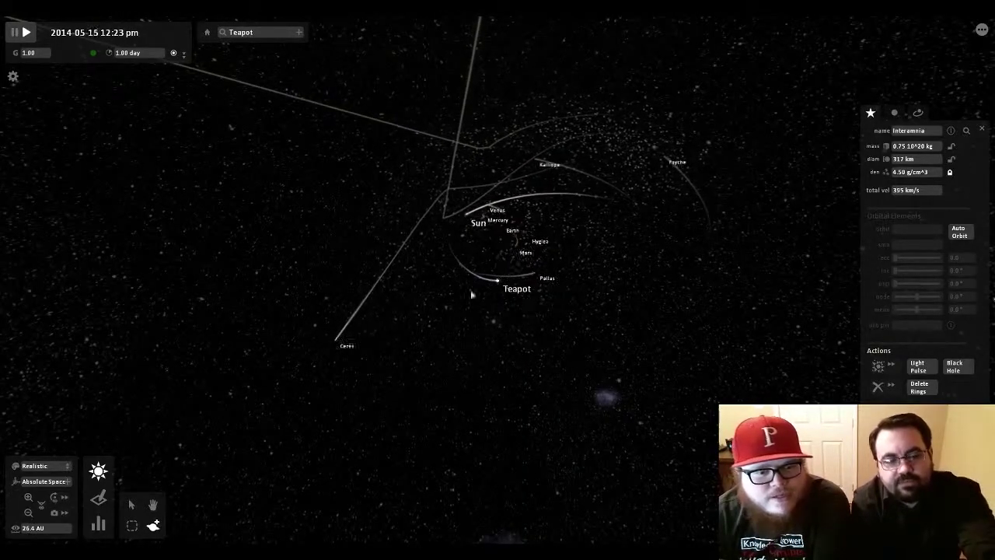
Line up all objects in a chart by mass, compare the teapot with the Sun, and rearrange the chart by diameter
{"action": "left_click", "coordinate": [98, 525]}
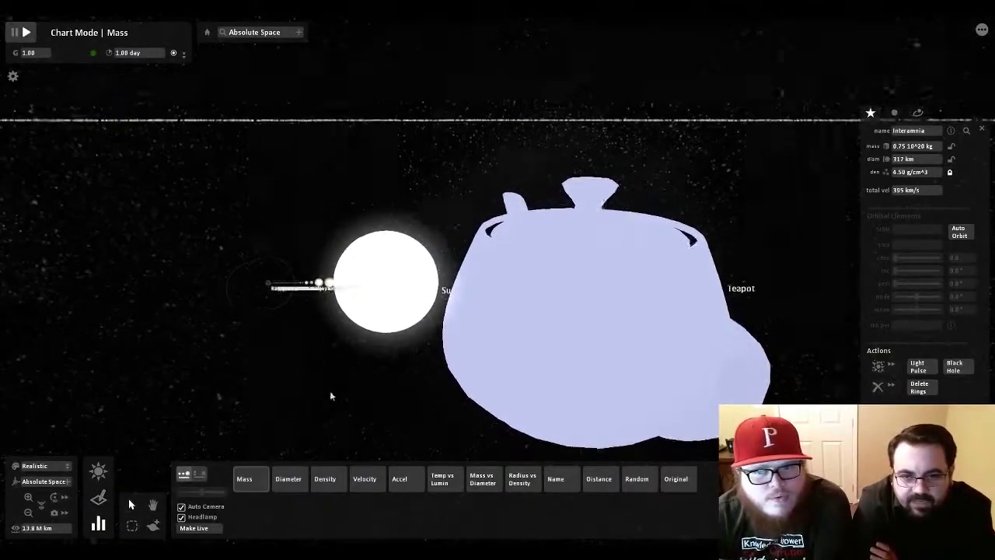
{"action": "left_click_drag", "start_coordinate": [384, 372], "coordinate": [622, 419]}
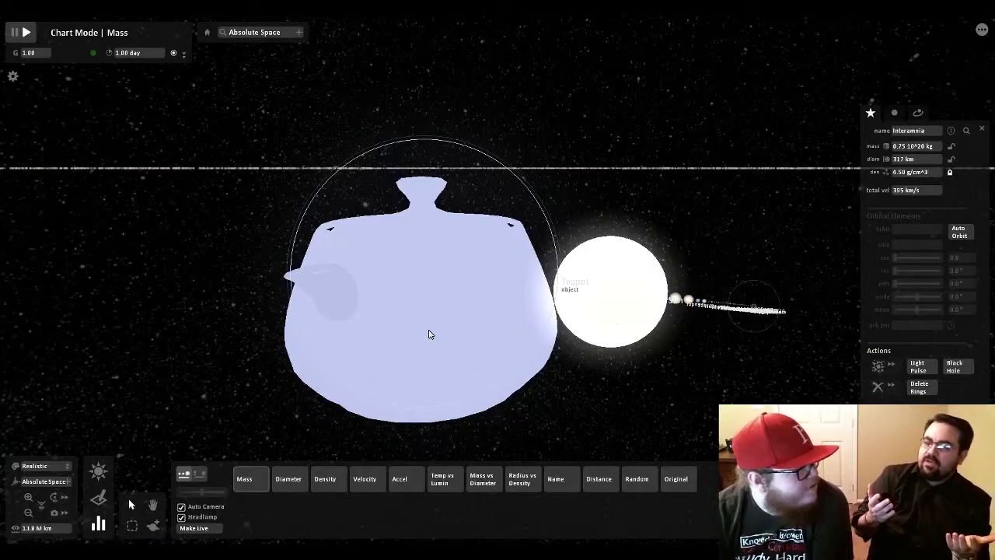
{"action": "left_click_drag", "start_coordinate": [429, 334], "coordinate": [305, 241]}
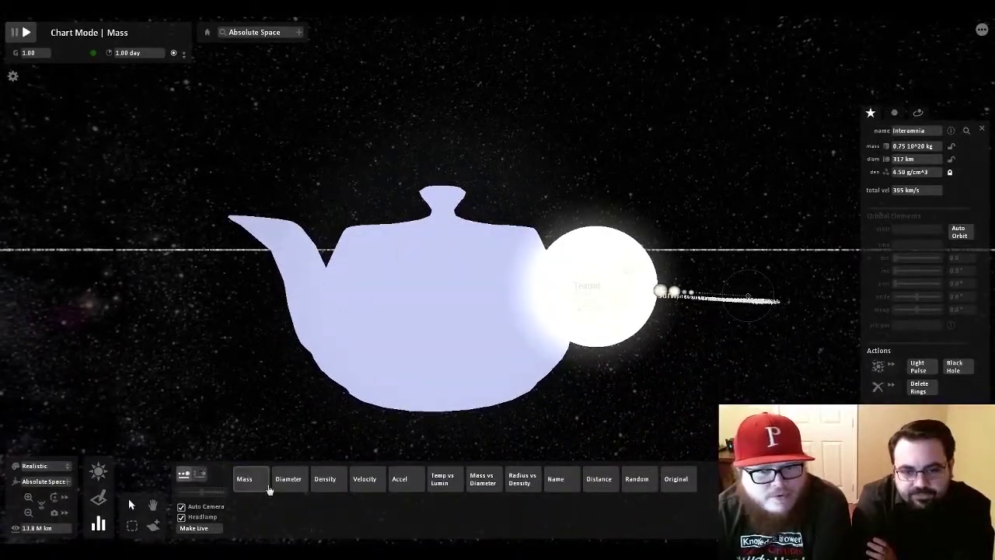
{"action": "left_click", "coordinate": [281, 482]}
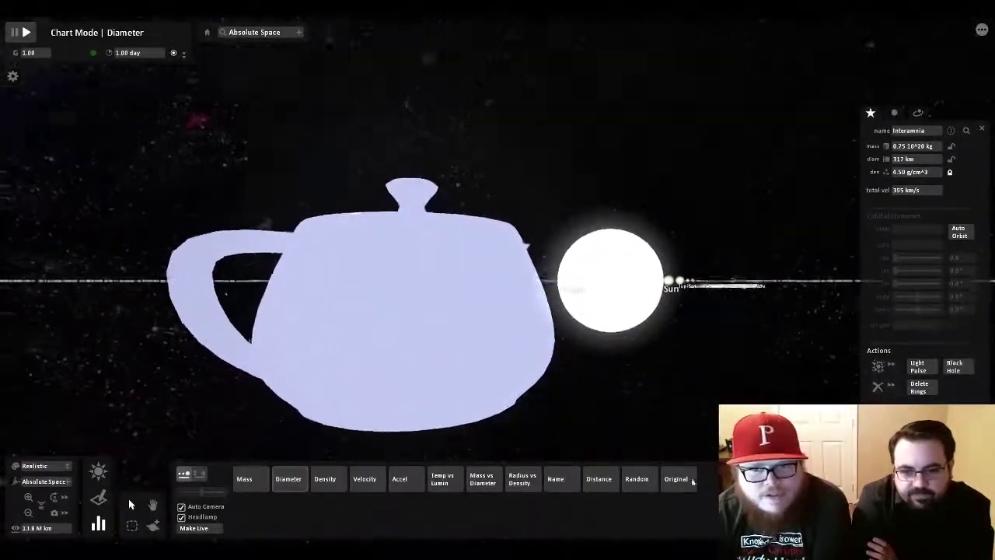
Chart the objects by density and compare the properties of the teapot and the Sun
{"action": "left_click", "coordinate": [336, 482]}
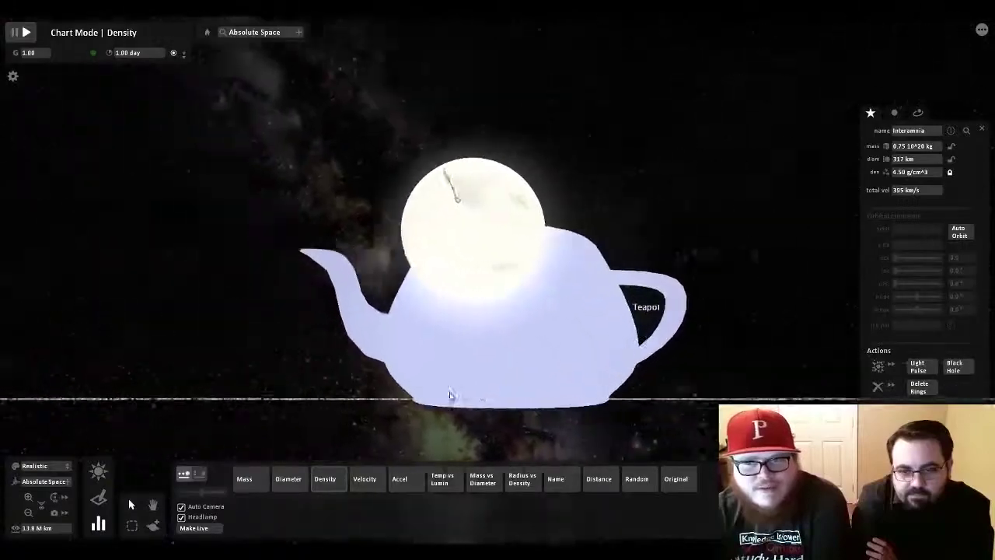
{"action": "left_click", "coordinate": [609, 302]}
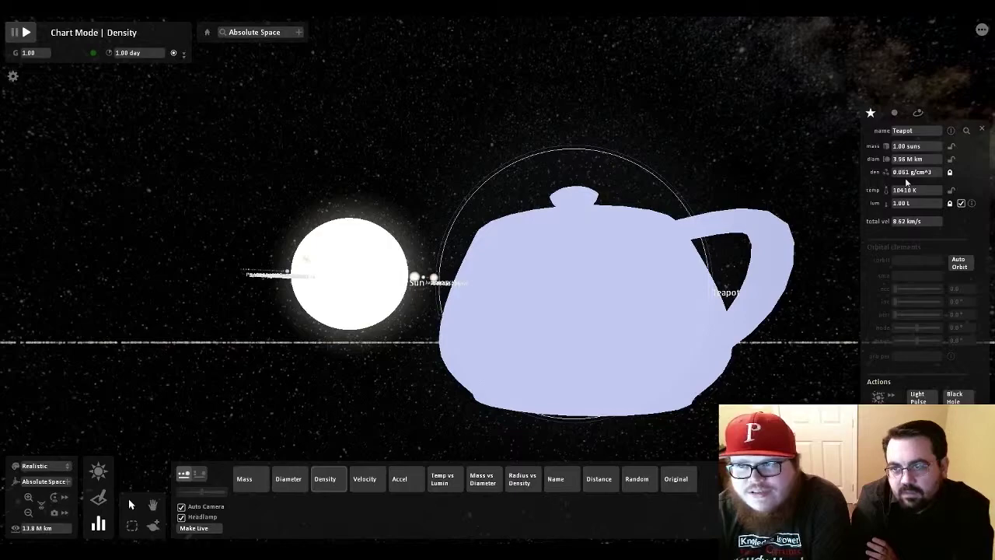
{"action": "left_click", "coordinate": [351, 270]}
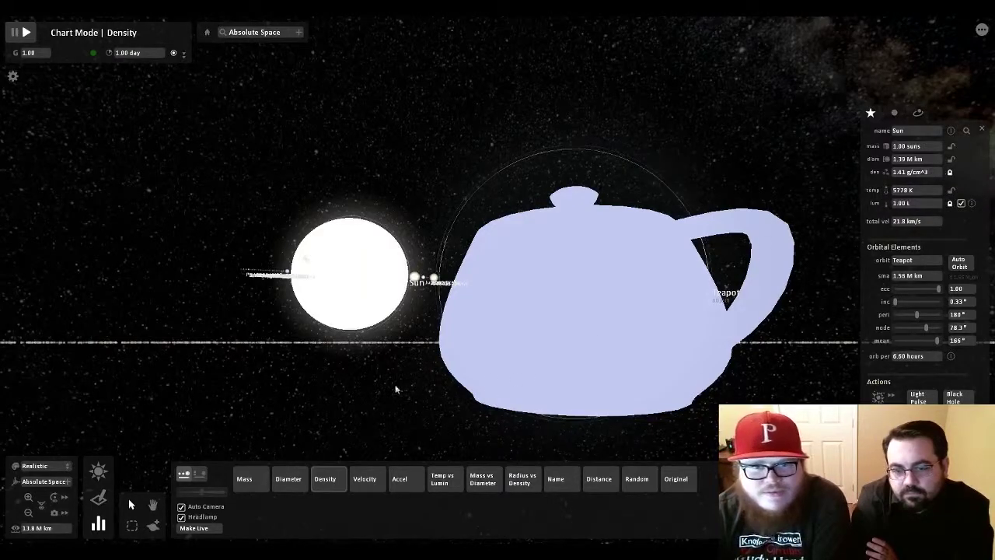
{"action": "left_click_drag", "start_coordinate": [394, 385], "coordinate": [507, 416]}
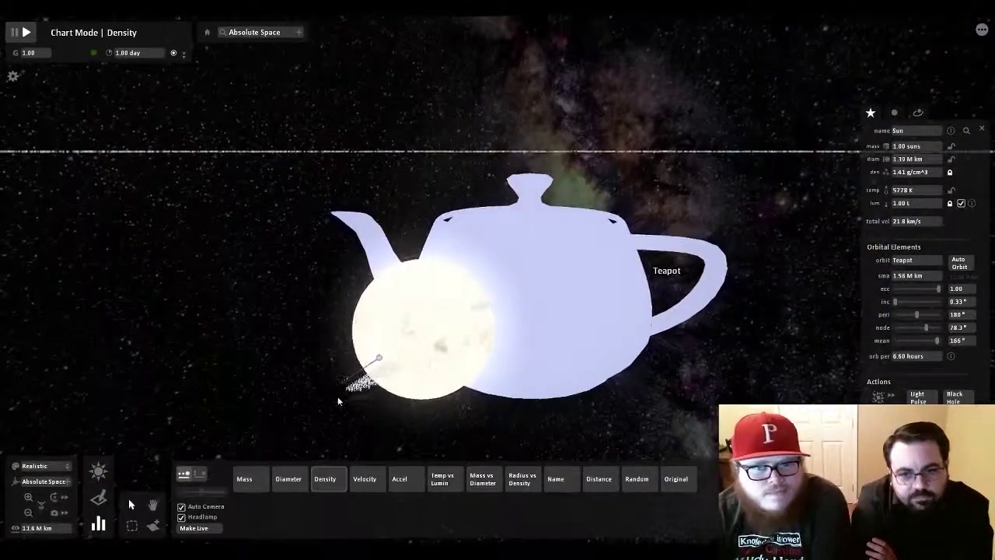
Focus on Earth in the density chart and check the properties of Earth, Psyche and the teapot
{"action": "left_click", "coordinate": [348, 380]}
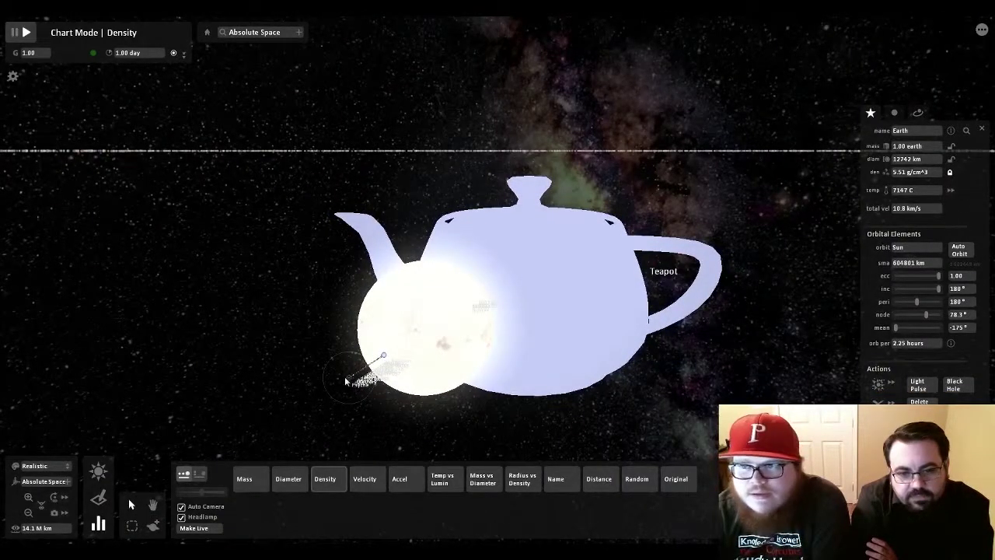
{"action": "double_click", "coordinate": [346, 380]}
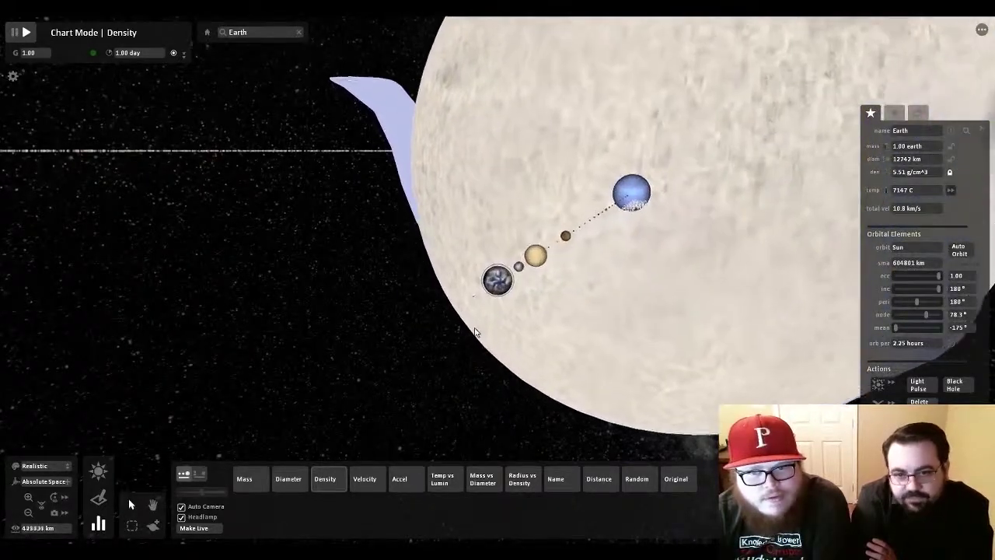
{"action": "left_click", "coordinate": [470, 303]}
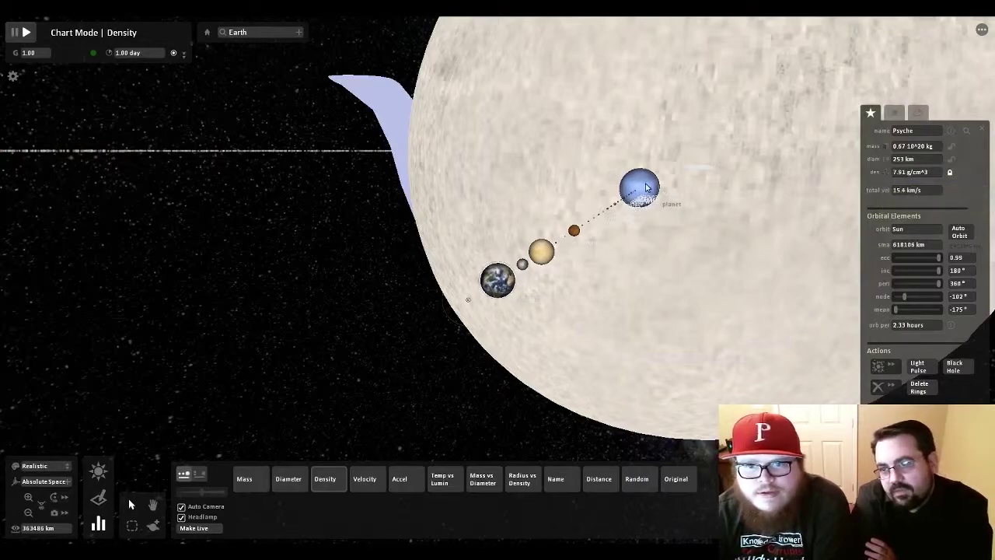
{"action": "left_click", "coordinate": [800, 92]}
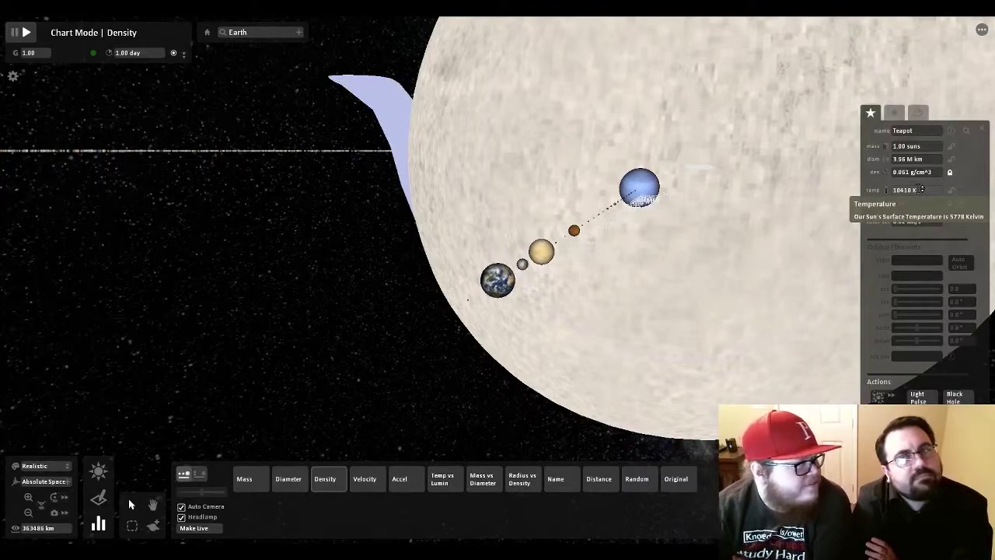
{"action": "left_click", "coordinate": [466, 302]}
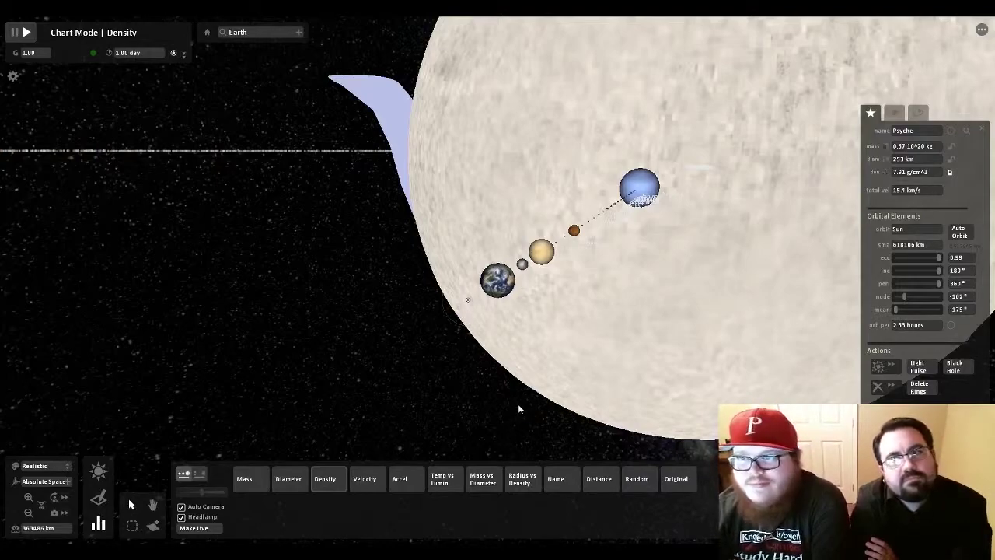
{"action": "mouse_move", "coordinate": [518, 405]}
{"action": "left_mouse_down"}
{"action": "mouse_move", "coordinate": [402, 361]}
{"action": "mouse_move", "coordinate": [518, 428]}
{"action": "mouse_move", "coordinate": [513, 396]}
{"action": "left_mouse_up"}
{"action": "scroll", "coordinate": [513, 397], "scroll_direction": "down", "scroll_amount": 5}
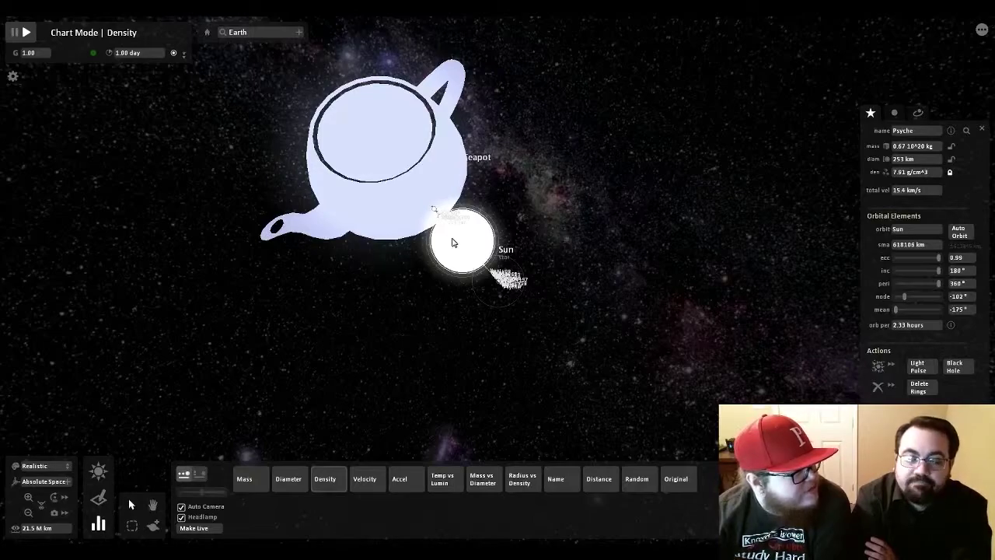
Rearrange the chart by velocity and check the properties of Eris and Interamnia
{"action": "scroll", "coordinate": [454, 243], "scroll_direction": "down", "scroll_amount": 1}
{"action": "left_click_drag", "start_coordinate": [482, 334], "coordinate": [511, 305]}
{"action": "scroll", "coordinate": [466, 303], "scroll_direction": "up", "scroll_amount": 10}
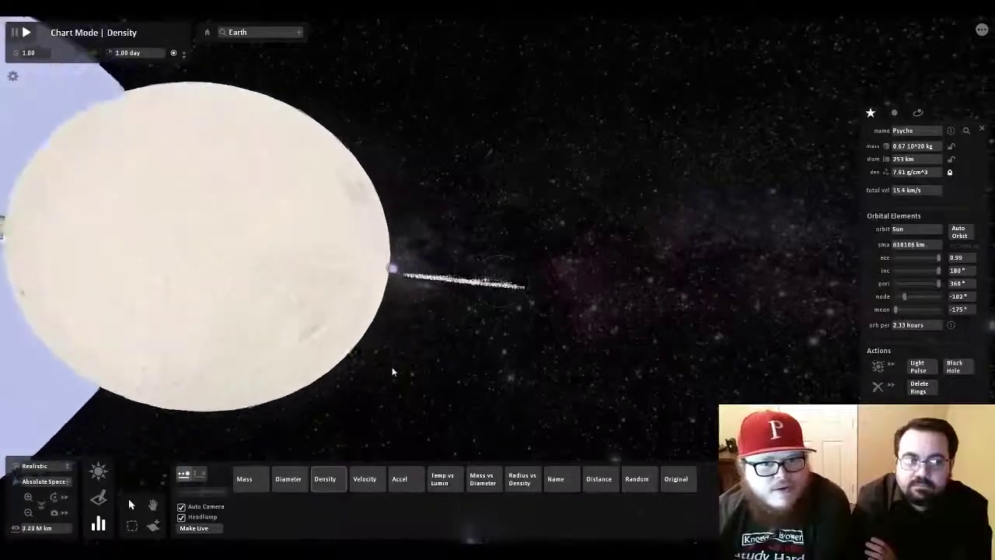
{"action": "left_click", "coordinate": [365, 482]}
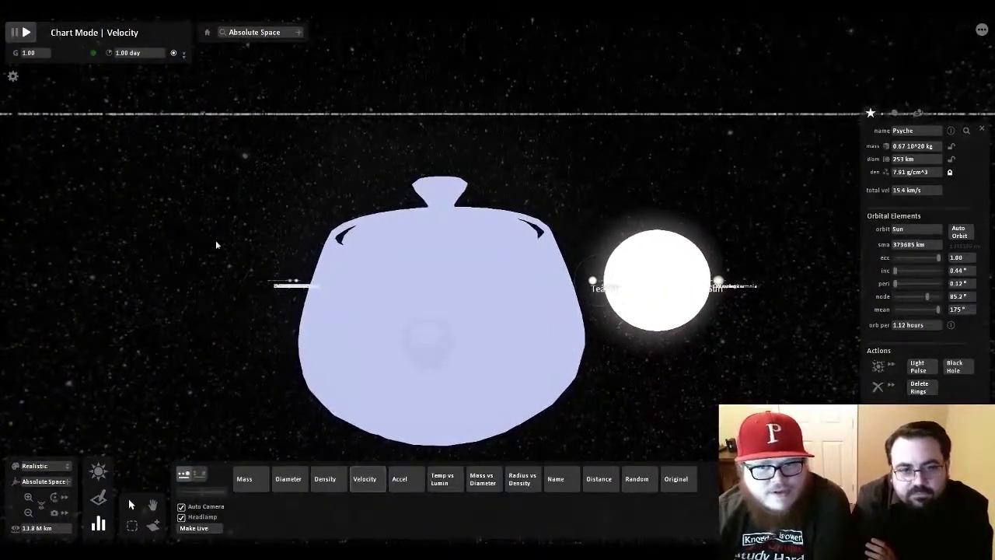
{"action": "scroll", "coordinate": [215, 243], "scroll_direction": "up", "scroll_amount": 2}
{"action": "scroll", "coordinate": [215, 295], "scroll_direction": "down", "scroll_amount": 1}
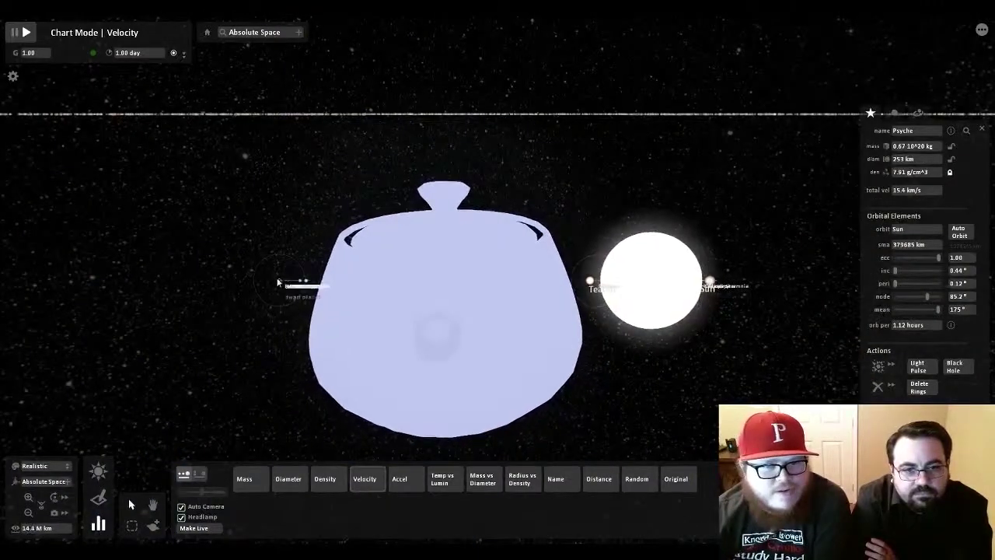
{"action": "left_click", "coordinate": [277, 282]}
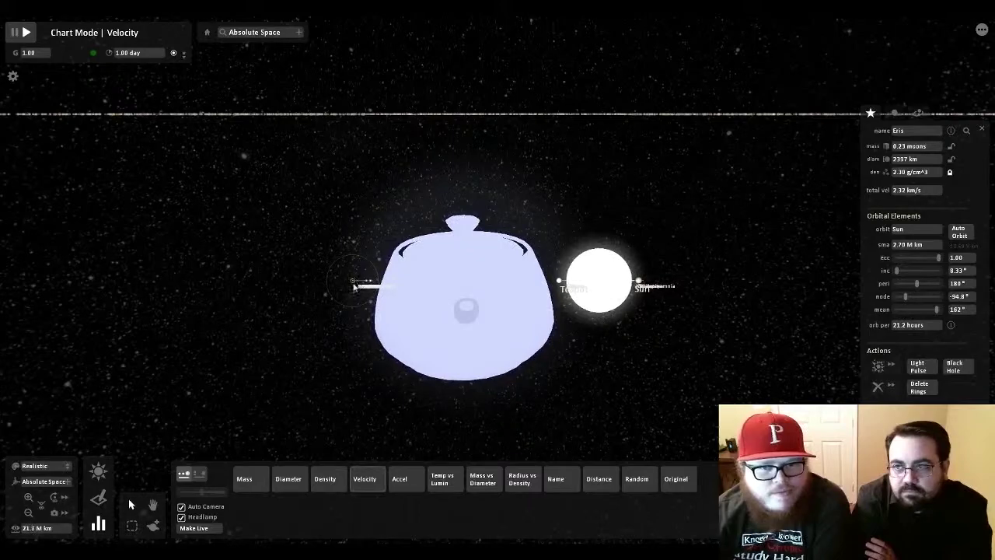
{"action": "left_click", "coordinate": [648, 284]}
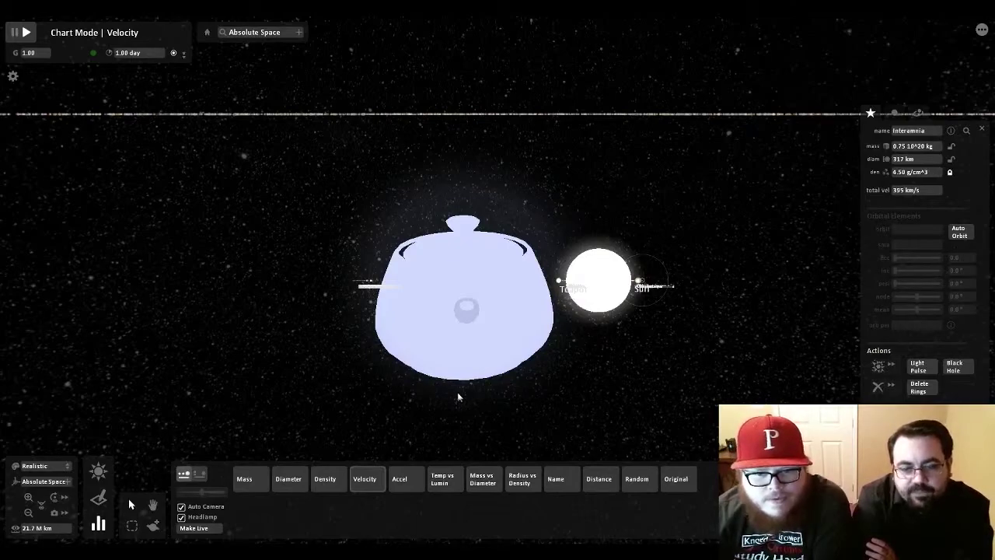
Chart the objects by temperature versus luminosity and check the properties of Sedna
{"action": "left_click", "coordinate": [454, 481]}
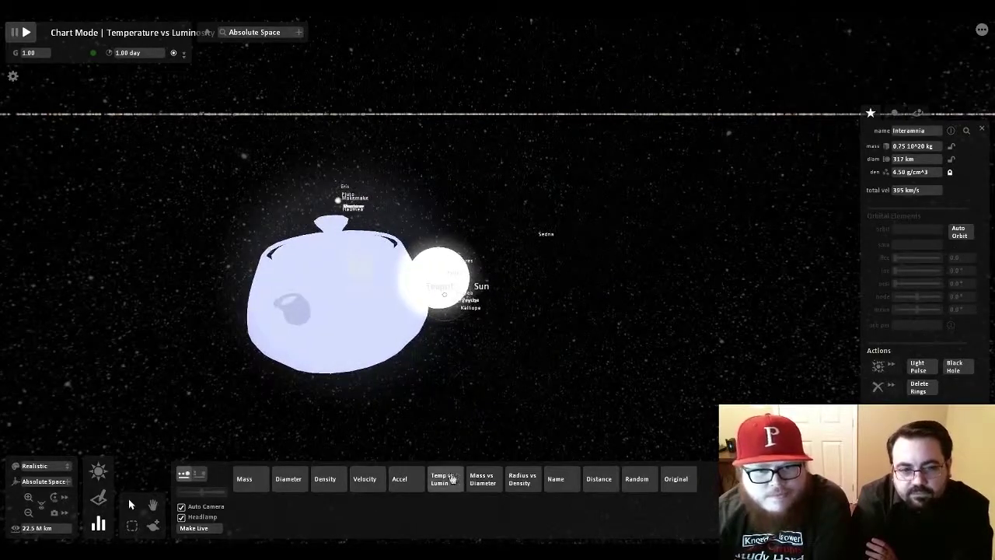
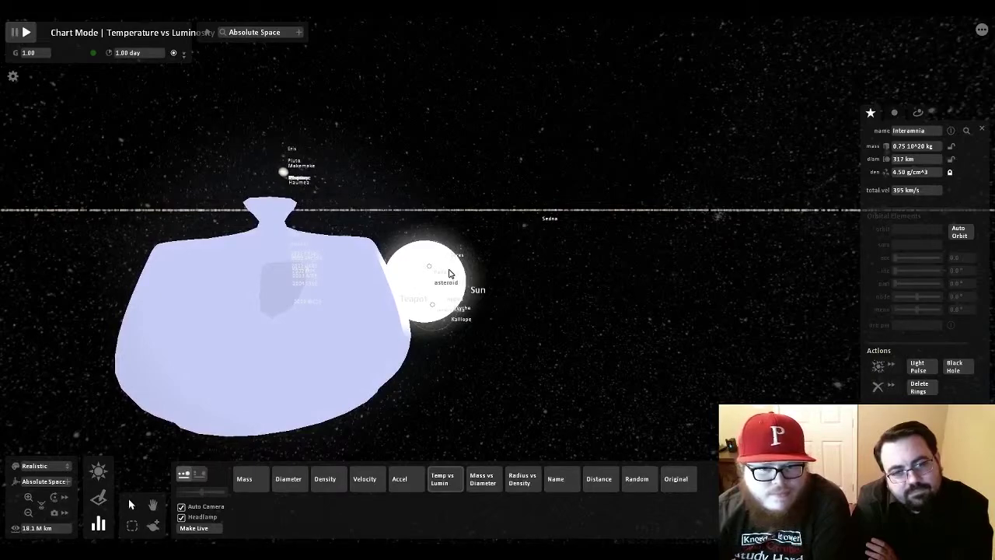
{"action": "left_click", "coordinate": [544, 211]}
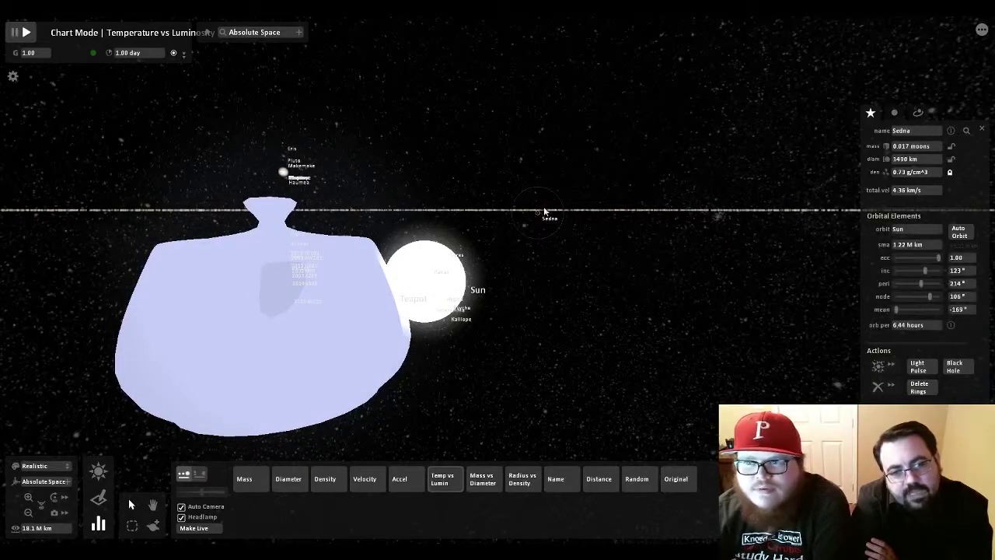
Chart the objects by mass versus diameter and focus on Jupiter and the teapot to compare them
{"action": "left_click", "coordinate": [480, 481]}
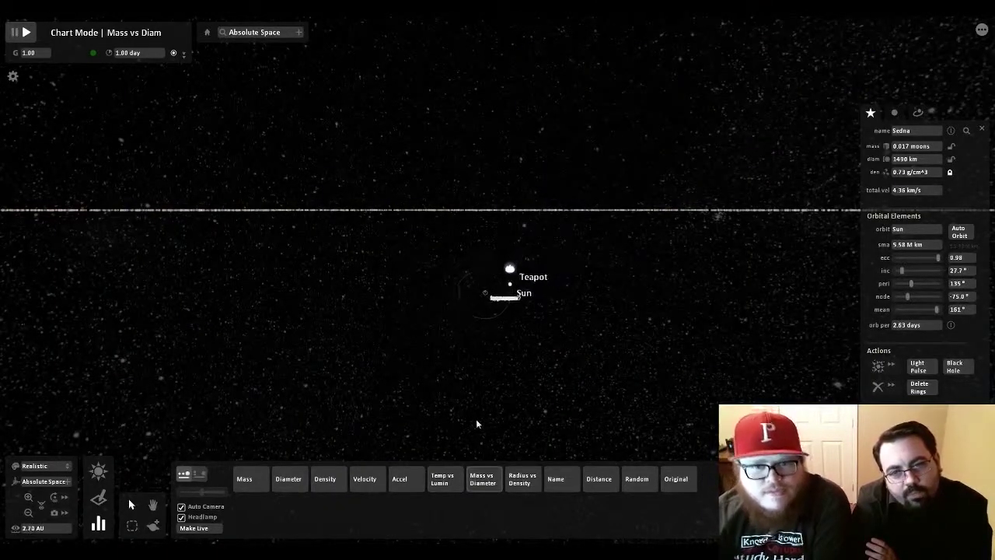
{"action": "scroll", "coordinate": [504, 342], "scroll_direction": "up", "scroll_amount": 5}
{"action": "scroll", "coordinate": [504, 342], "scroll_direction": "up", "scroll_amount": 3}
{"action": "double_click", "coordinate": [418, 363]}
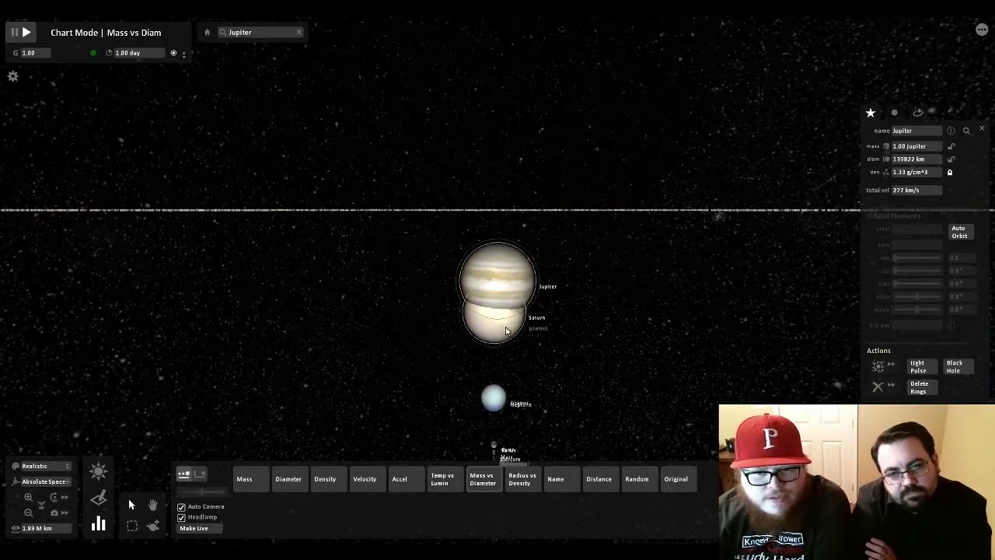
{"action": "scroll", "coordinate": [505, 331], "scroll_direction": "down", "scroll_amount": 10}
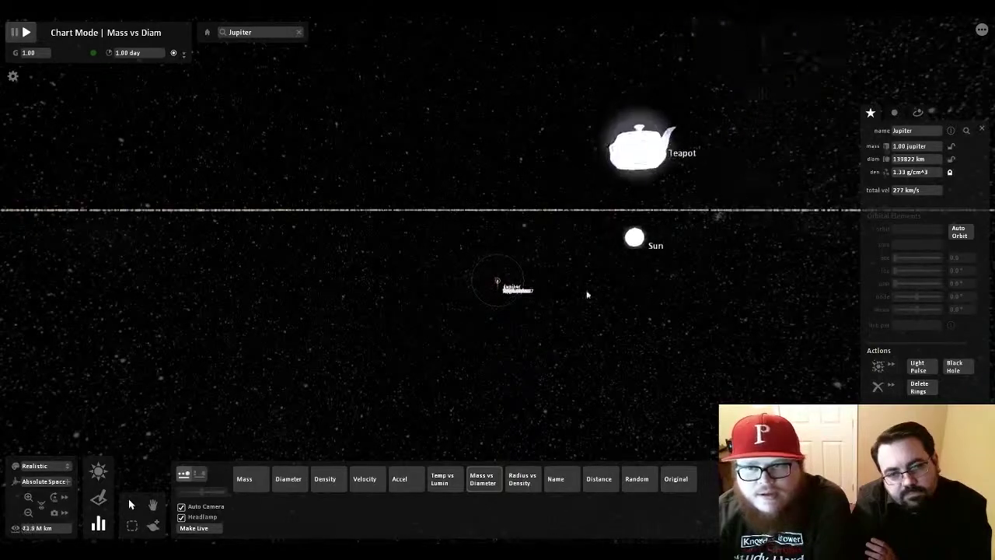
{"action": "double_click", "coordinate": [598, 183]}
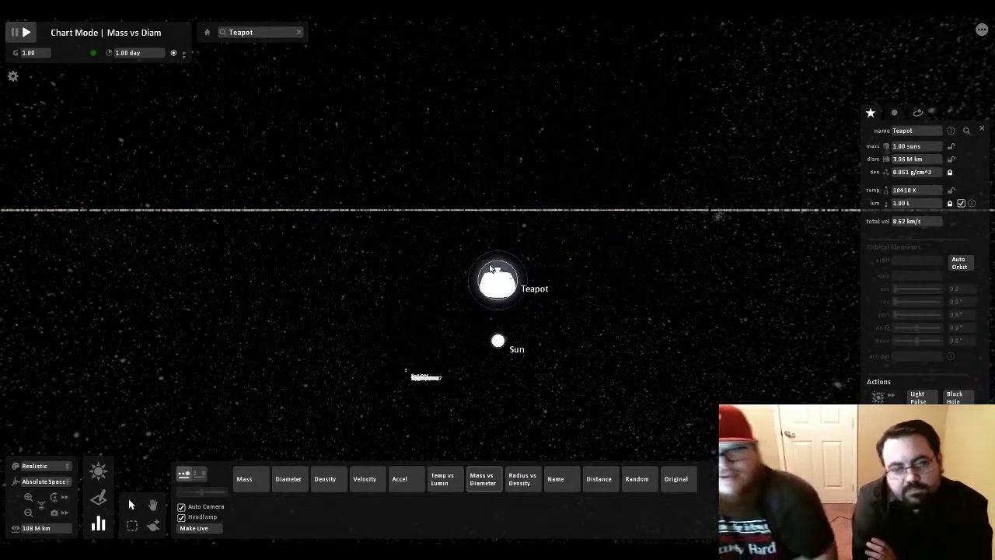
Compare the chart arrangements by radius versus density, by name and by distance
{"action": "left_click", "coordinate": [523, 480]}
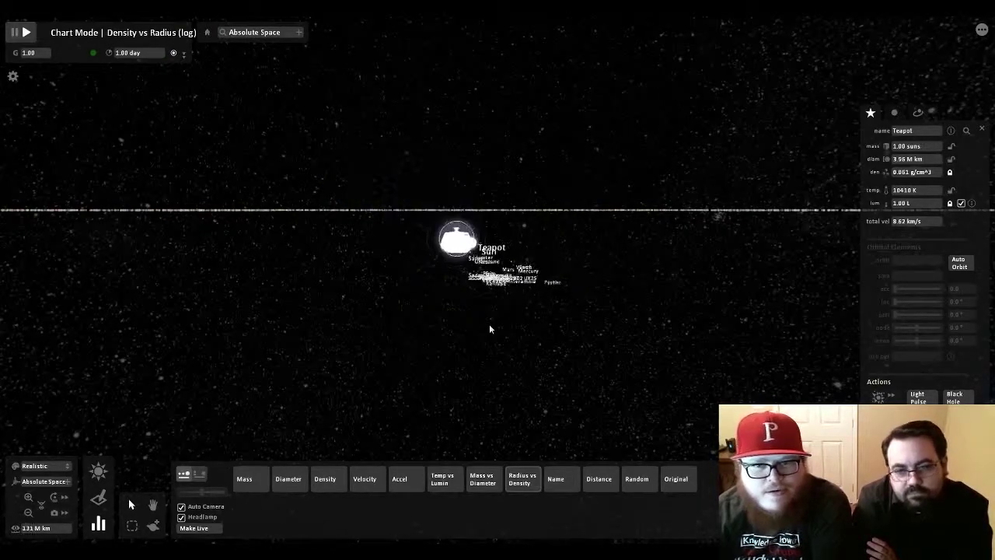
{"action": "left_click", "coordinate": [566, 483]}
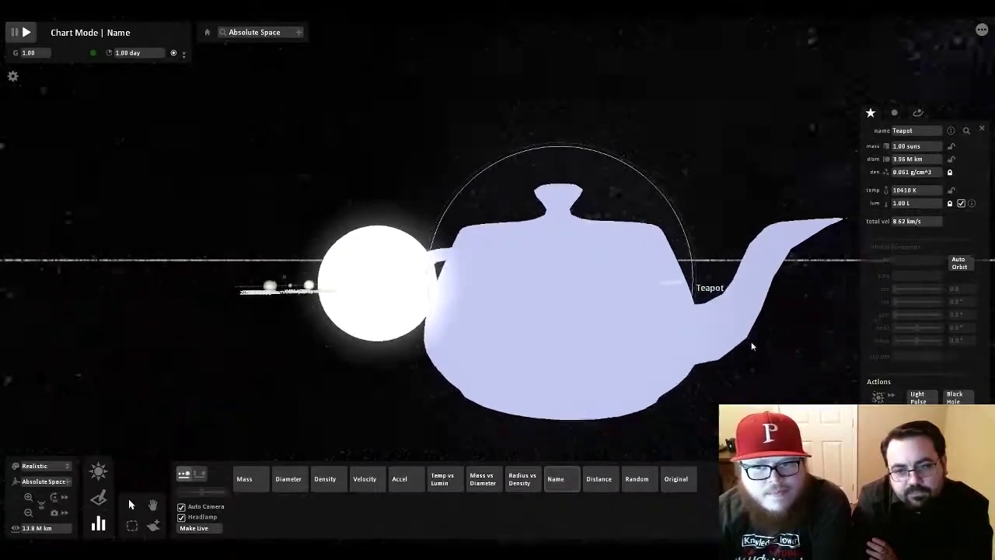
{"action": "left_click_drag", "start_coordinate": [435, 356], "coordinate": [582, 378]}
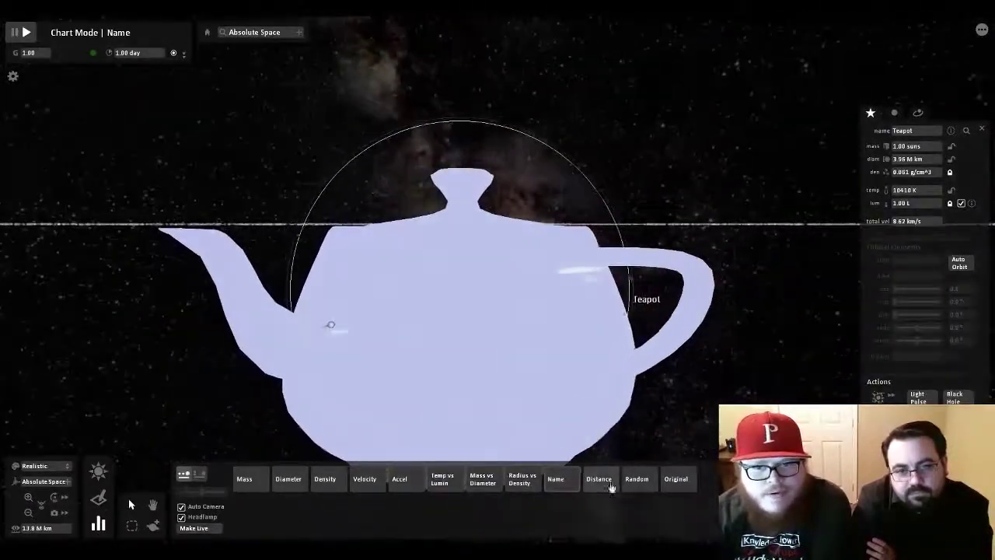
{"action": "left_click", "coordinate": [606, 485]}
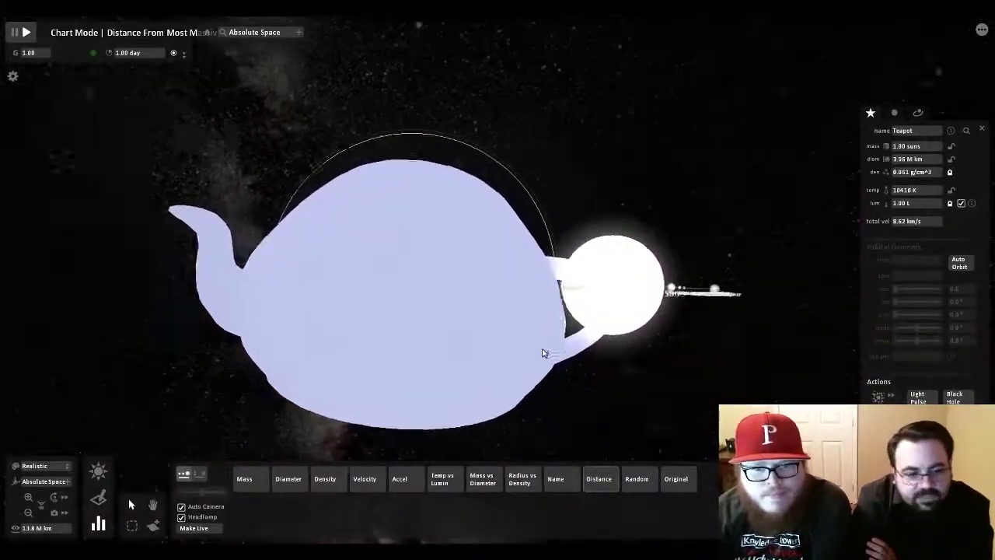
Scatter the objects into random positions and return them to their original positions in the chart
{"action": "left_click", "coordinate": [648, 485]}
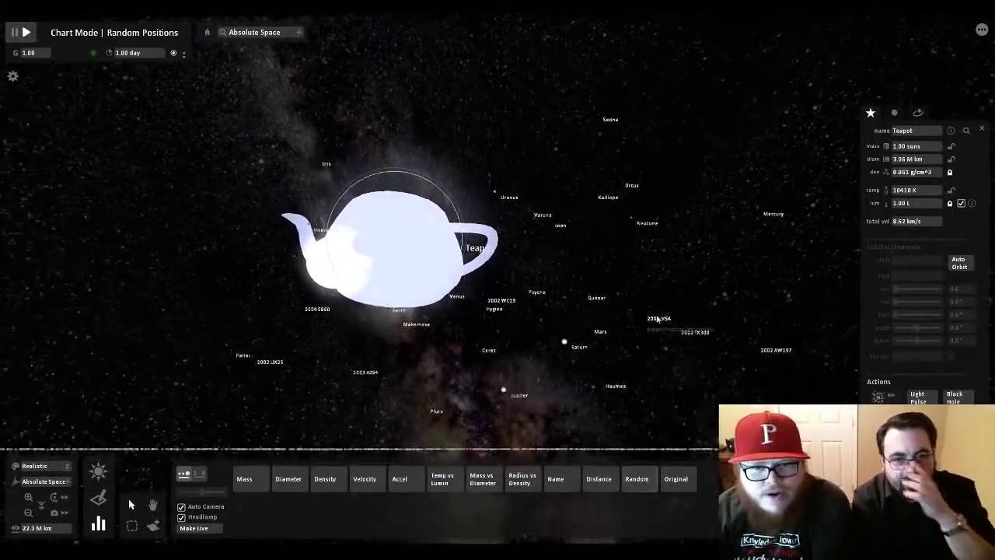
{"action": "left_click_drag", "start_coordinate": [658, 321], "coordinate": [648, 381]}
{"action": "scroll", "coordinate": [648, 381], "scroll_direction": "down", "scroll_amount": 5}
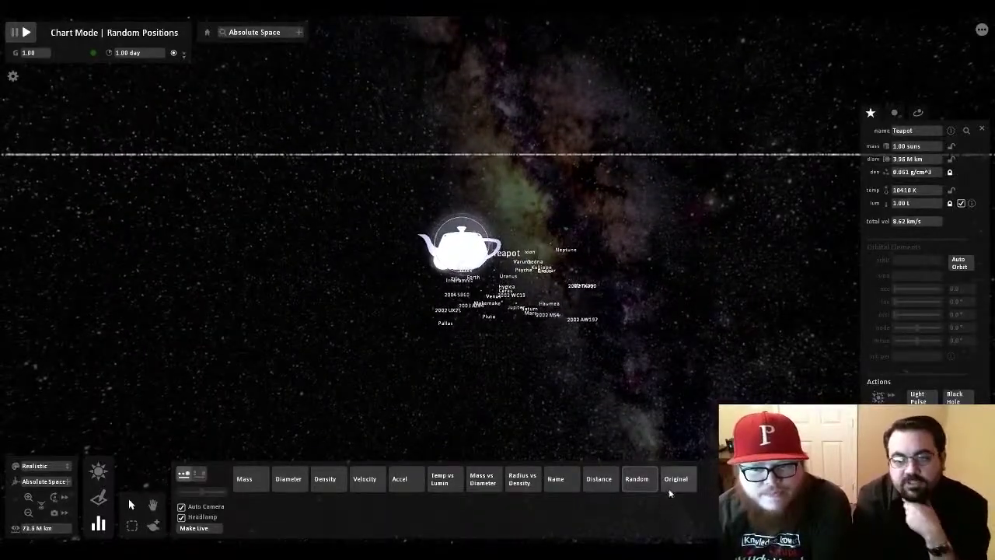
{"action": "left_click", "coordinate": [673, 481]}
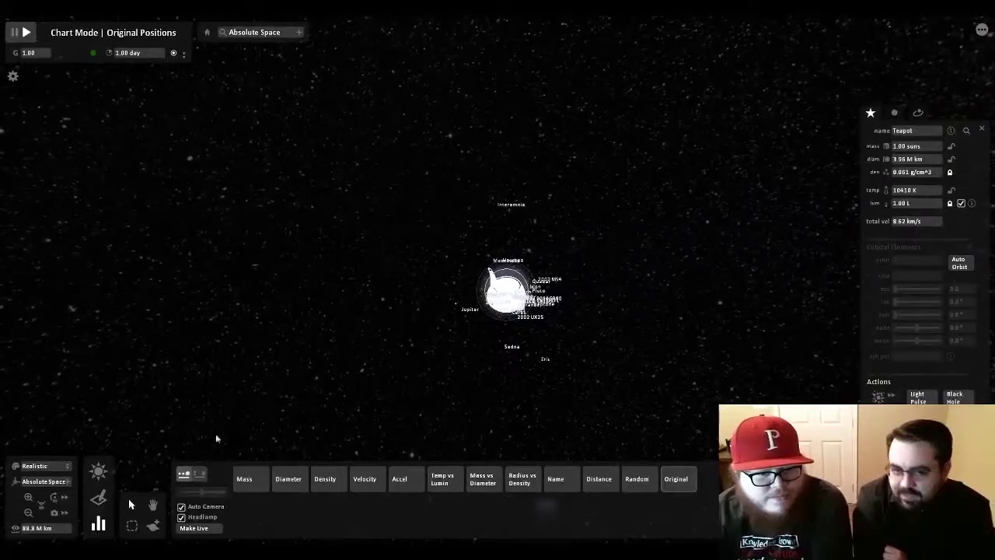
Leave chart mode and resume the simulation to watch the bodies move around the Sun and the teapot
{"action": "left_click", "coordinate": [153, 526]}
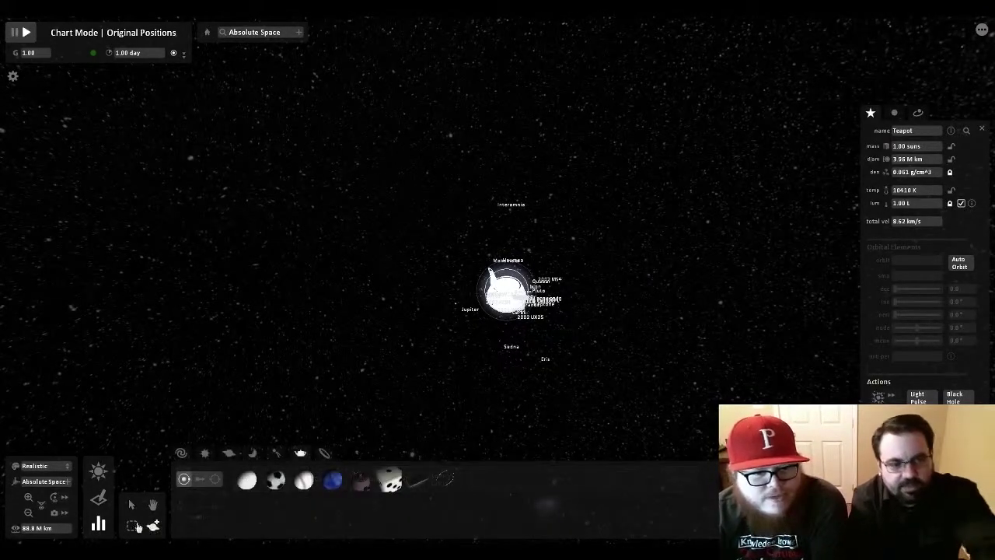
{"action": "left_click", "coordinate": [100, 473]}
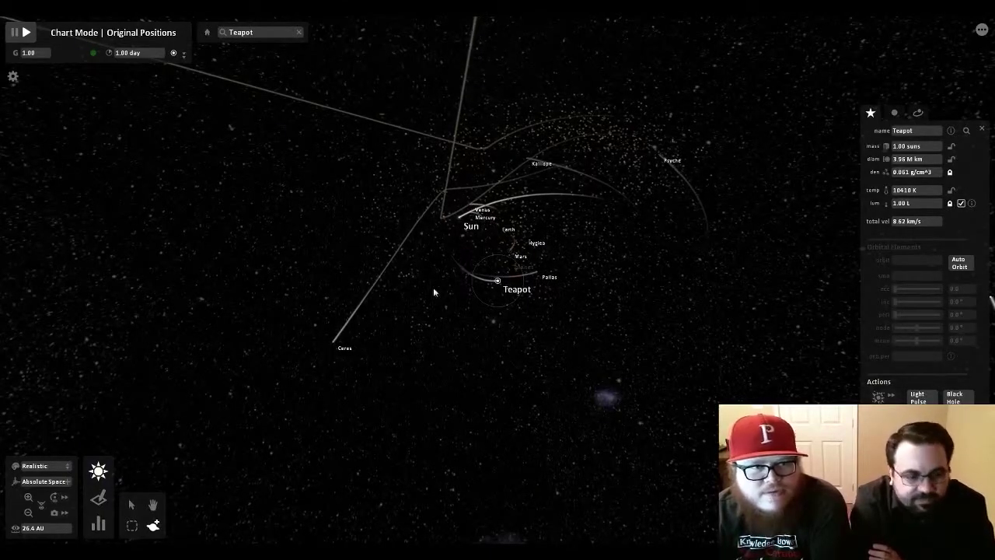
{"action": "key", "text": "space"}
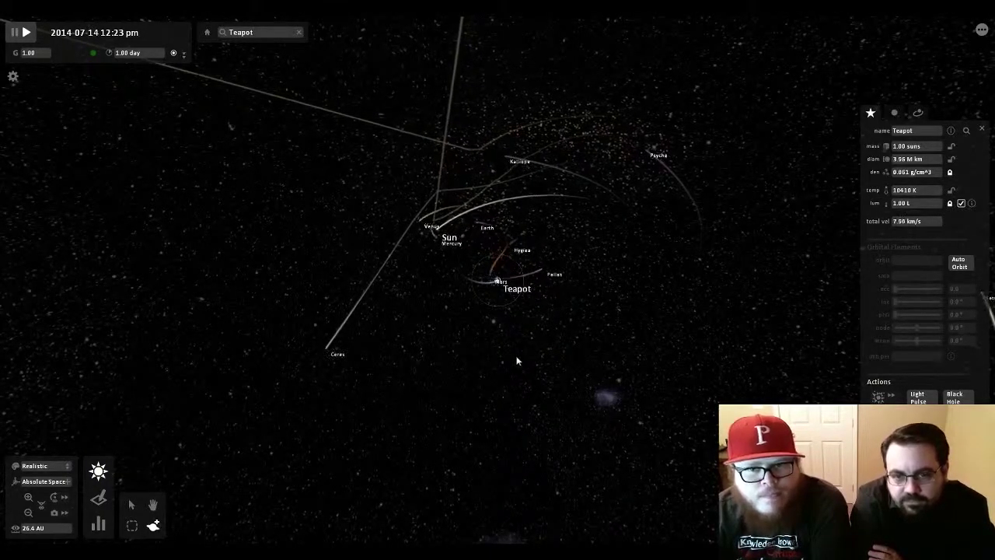
{"action": "scroll", "coordinate": [517, 360], "scroll_direction": "down", "scroll_amount": 5}
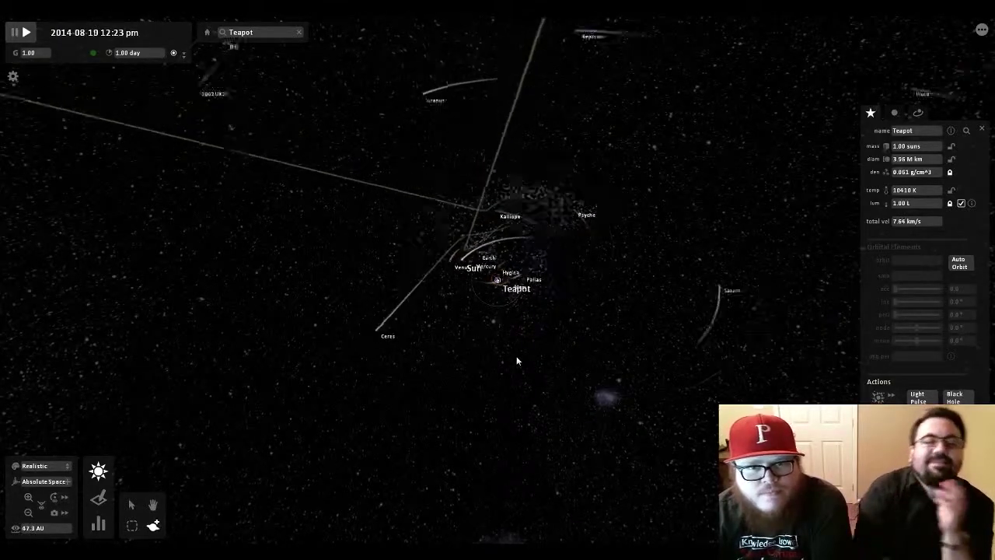
Load the Our Local Galaxies simulation from the preset simulations
{"action": "left_click", "coordinate": [982, 30]}
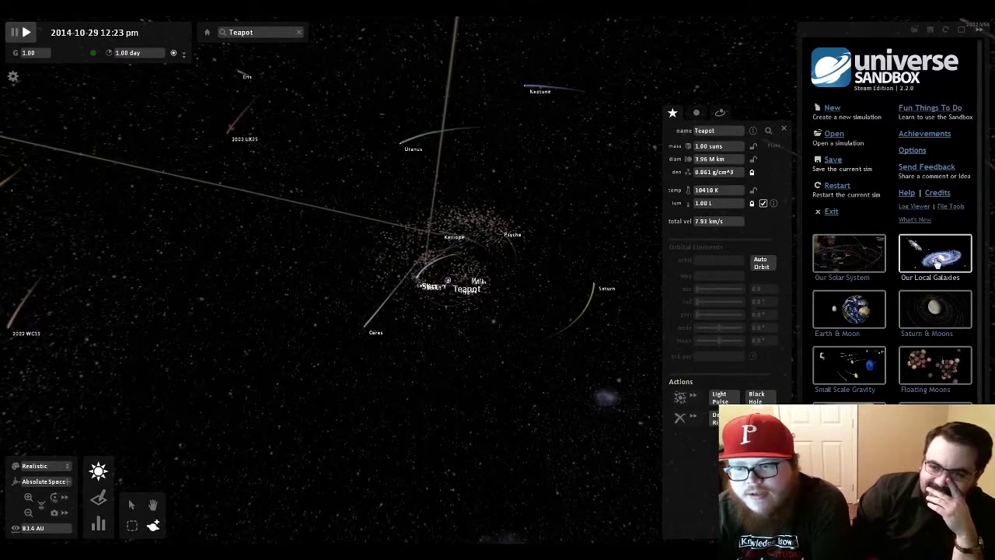
{"action": "scroll", "coordinate": [936, 264], "scroll_direction": "down", "scroll_amount": 3}
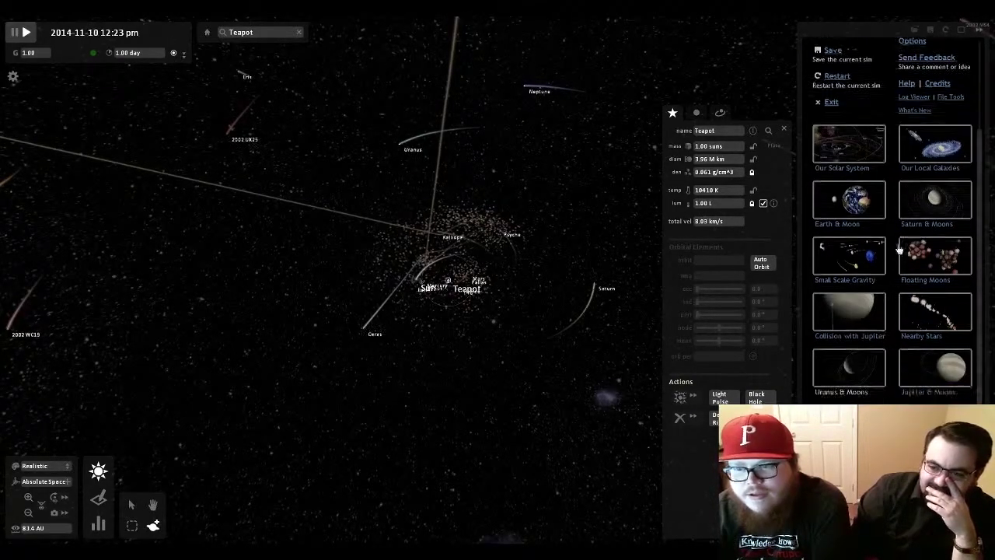
{"action": "left_click", "coordinate": [936, 142]}
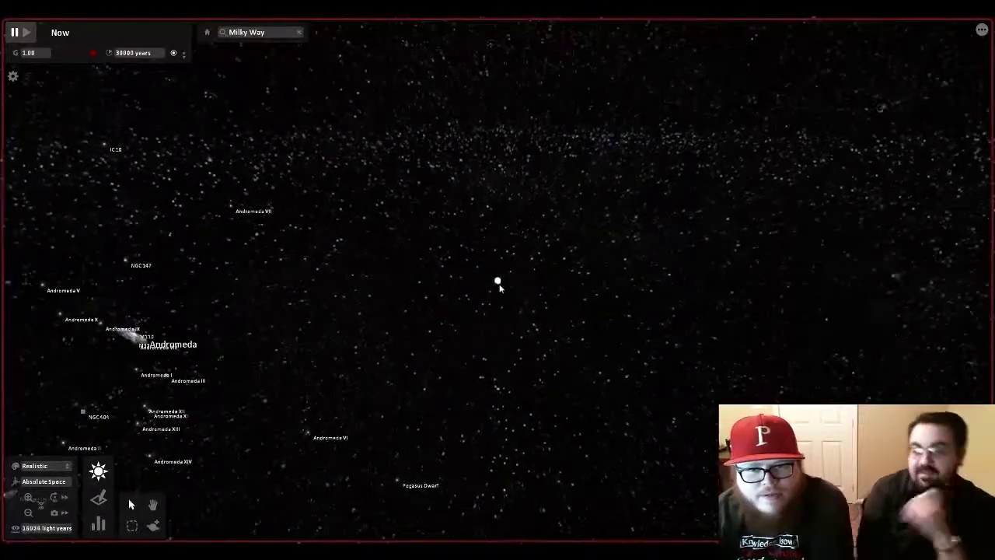
Select the Milky Way and add several teapots in orbit around it
{"action": "left_click", "coordinate": [498, 282]}
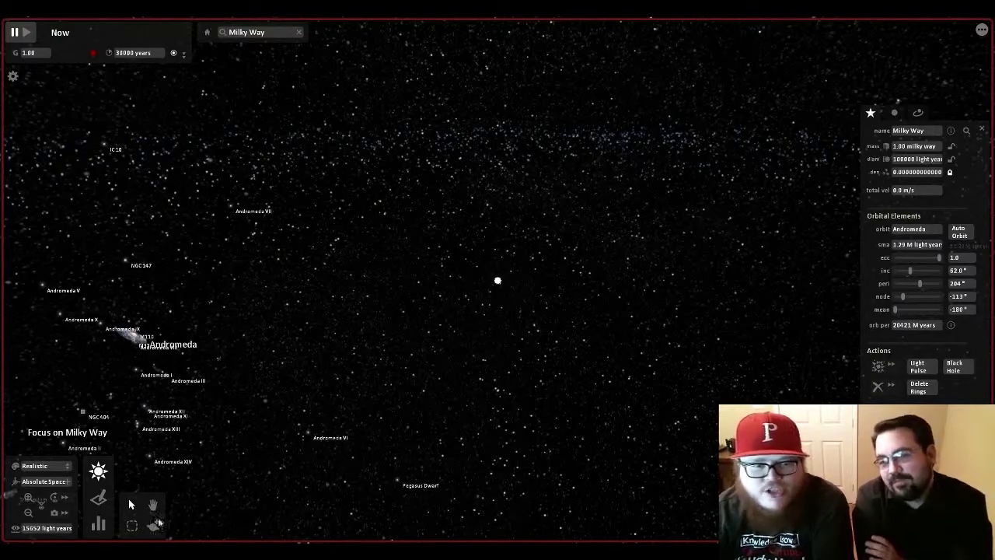
{"action": "left_click", "coordinate": [154, 525]}
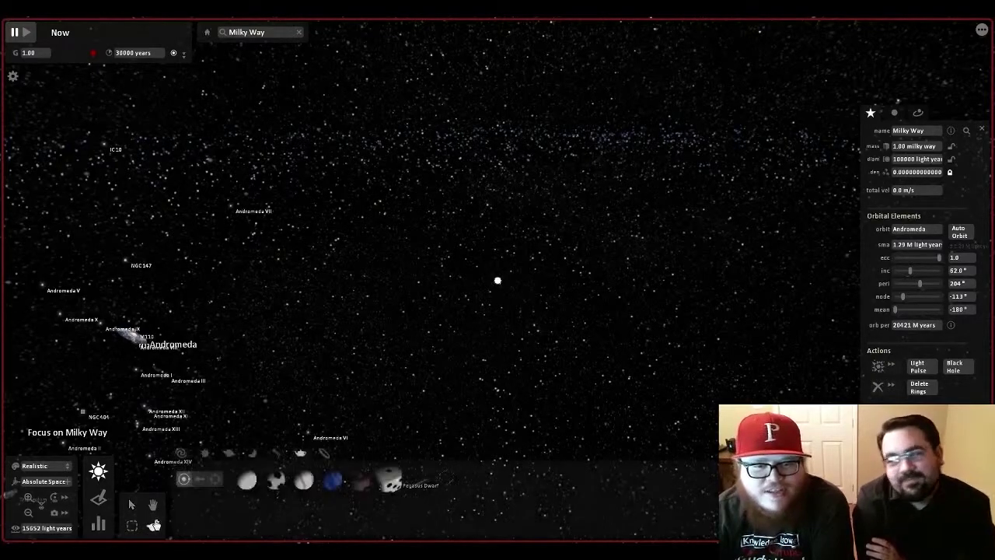
{"action": "left_click", "coordinate": [360, 484]}
{"action": "left_click", "coordinate": [459, 281]}
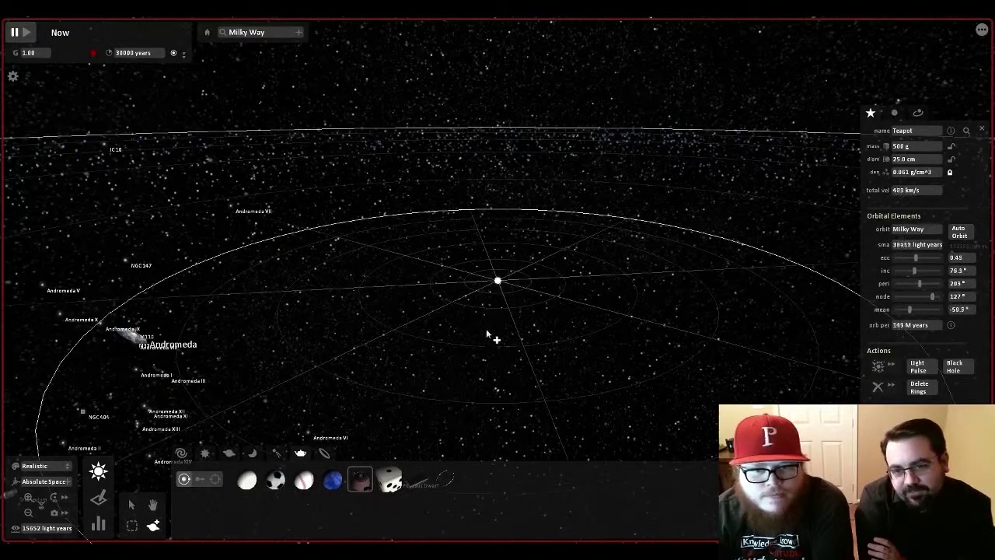
{"action": "left_click", "coordinate": [483, 363]}
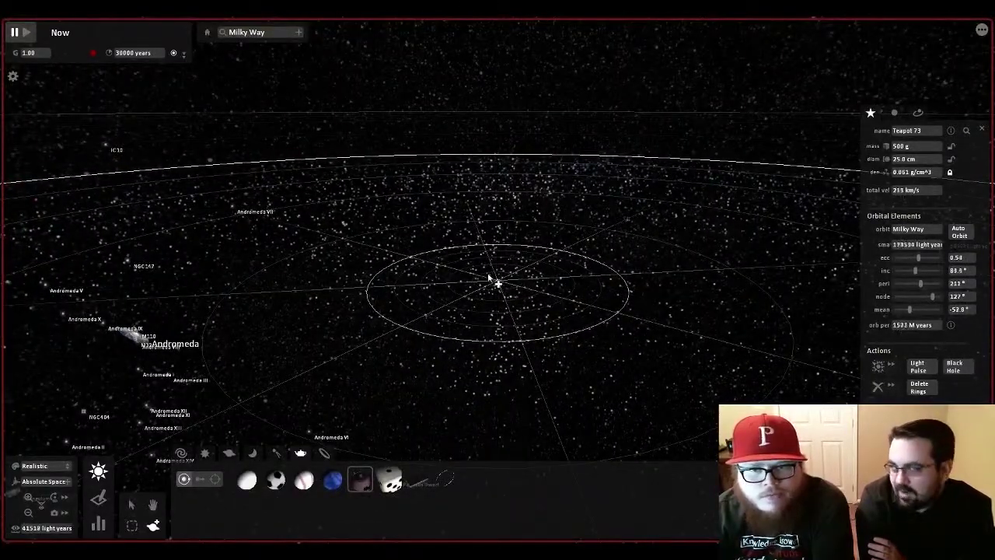
{"action": "left_click", "coordinate": [517, 307]}
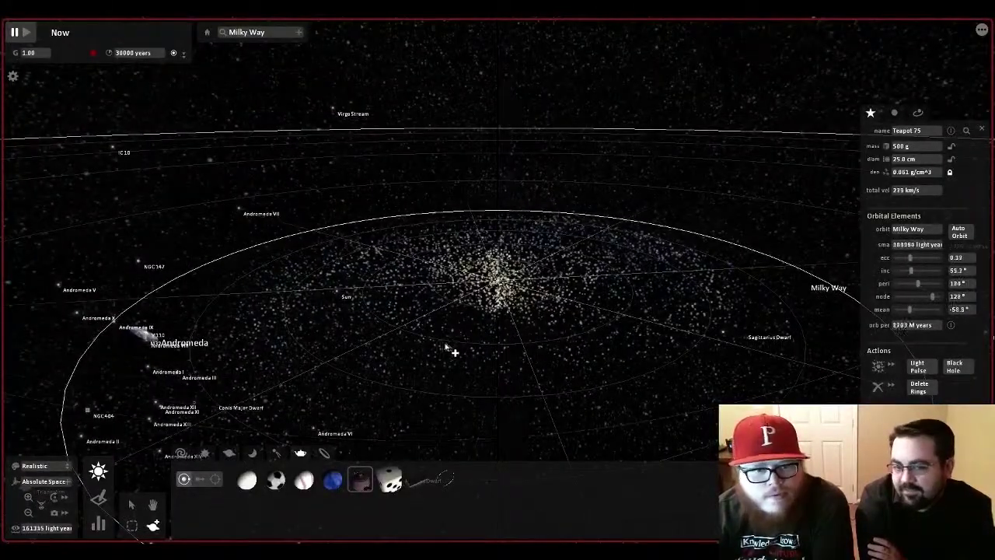
{"action": "left_click", "coordinate": [448, 344]}
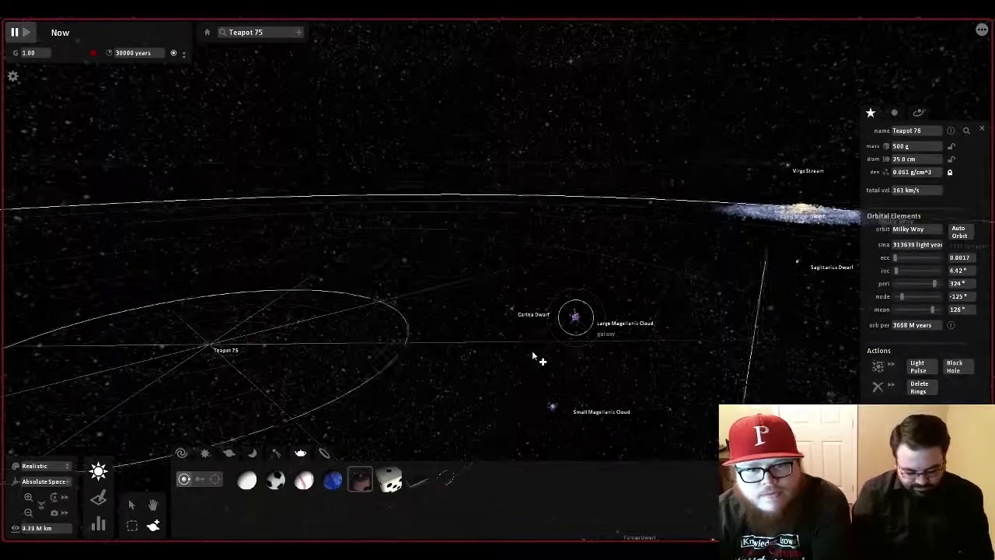
Set Teapot 75's mass to 100000 suns and resume the simulation
{"action": "left_click", "coordinate": [578, 284]}
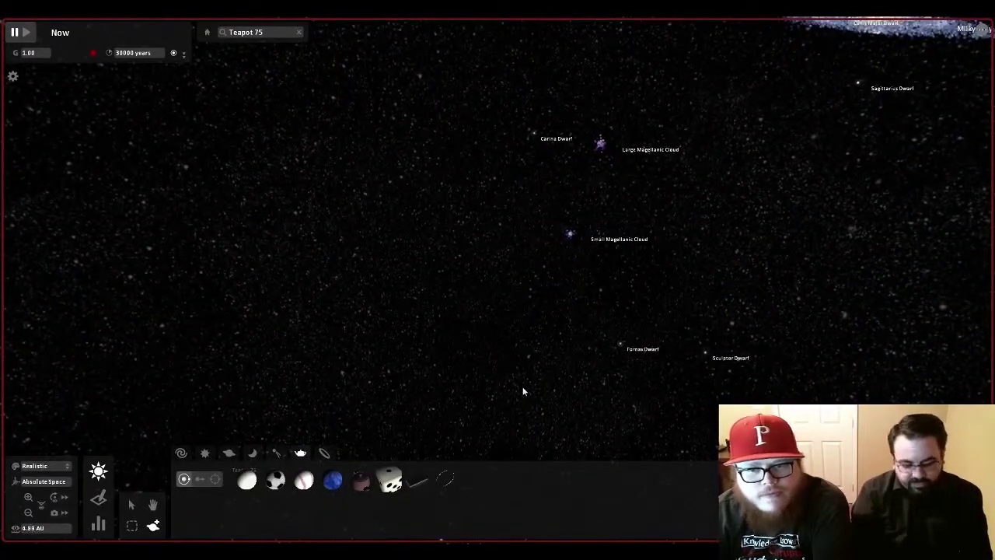
{"action": "right_click_drag", "start_coordinate": [522, 298], "coordinate": [631, 356]}
{"action": "left_click_drag", "start_coordinate": [632, 361], "coordinate": [681, 231]}
{"action": "key", "text": "Escape"}
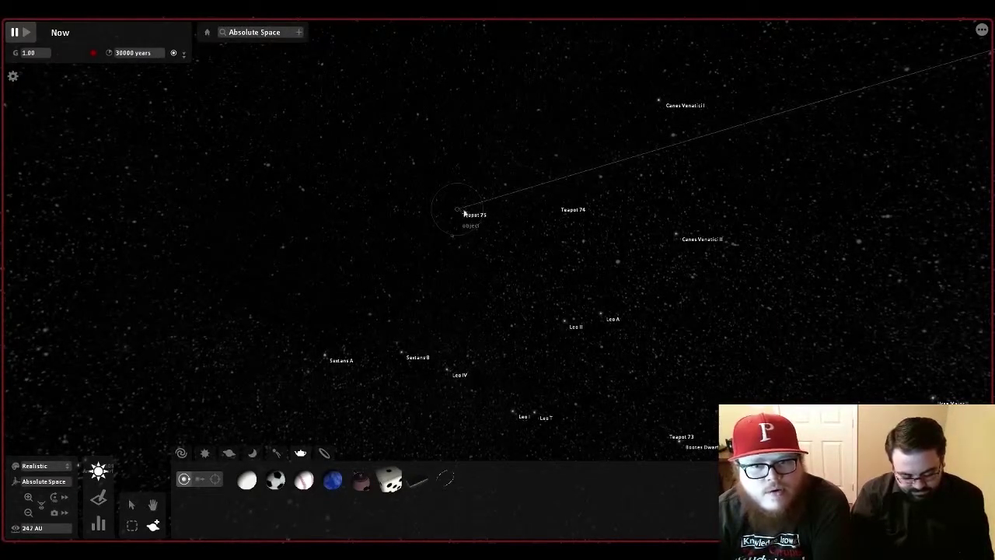
{"action": "left_click", "coordinate": [457, 210]}
{"action": "mouse_move", "coordinate": [931, 148]}
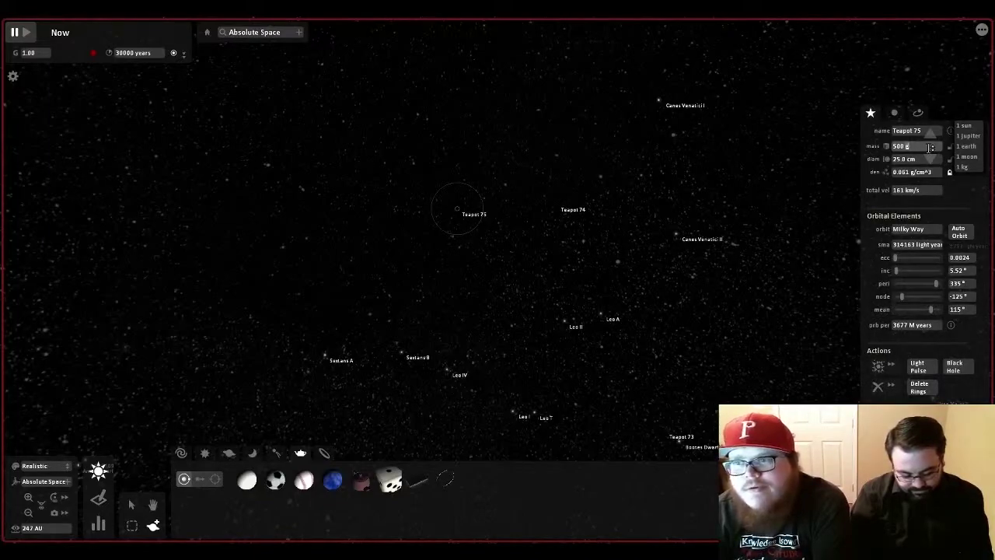
{"action": "left_click", "coordinate": [964, 125]}
{"action": "mouse_move", "coordinate": [934, 148]}
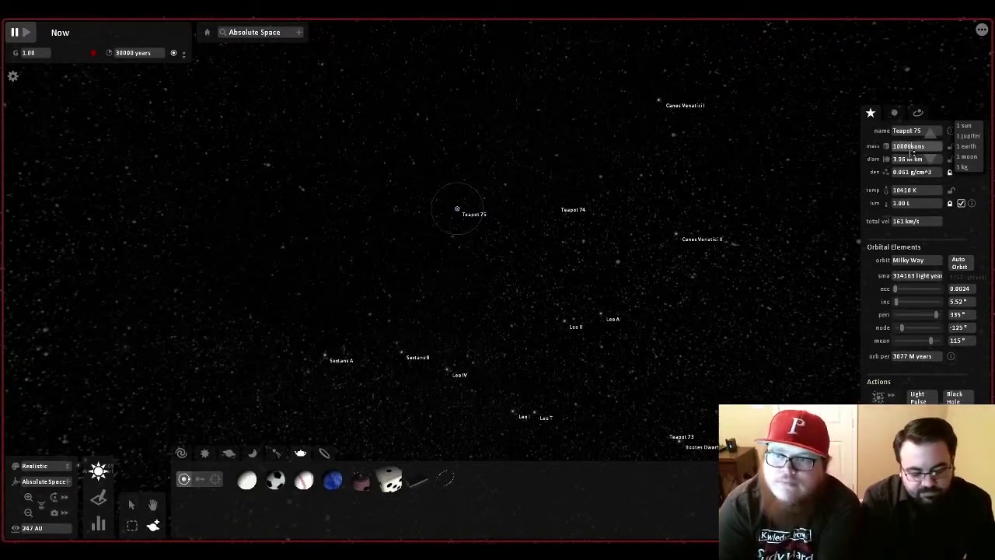
{"action": "type", "text": "0"}
{"action": "key", "text": "Return"}
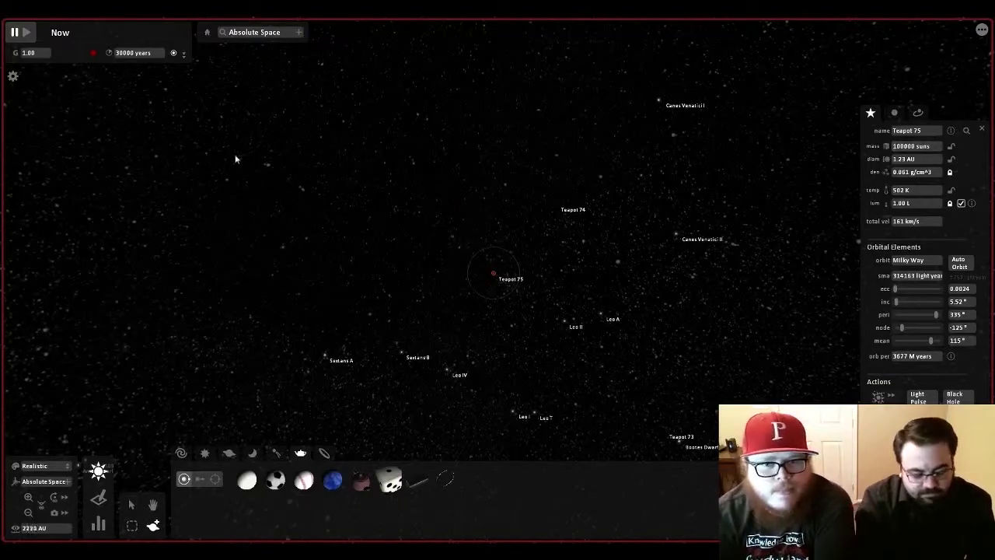
{"action": "left_click", "coordinate": [28, 33]}
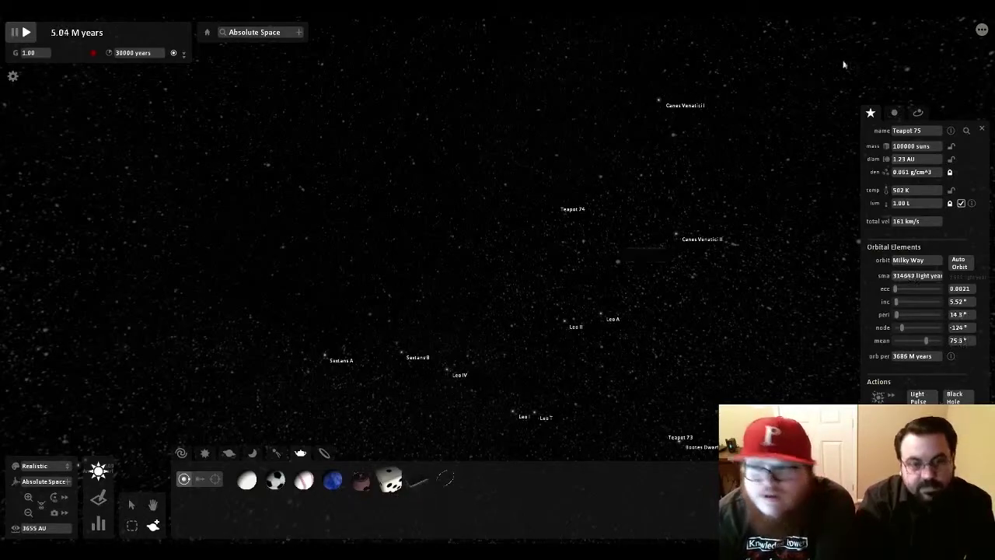
Load the Earth & Moon simulation and place a Monolith in orbit around Earth
{"action": "left_click", "coordinate": [981, 30]}
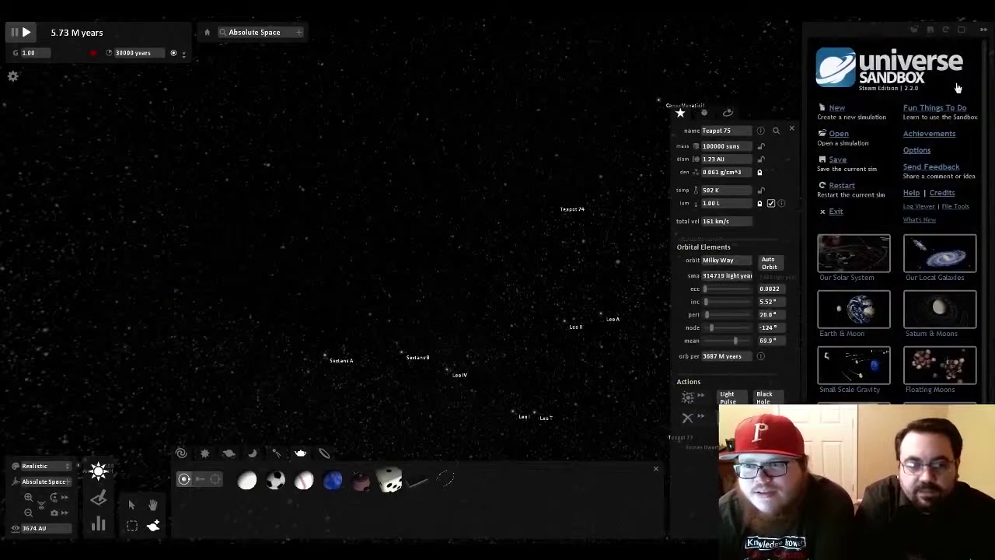
{"action": "left_click", "coordinate": [850, 310]}
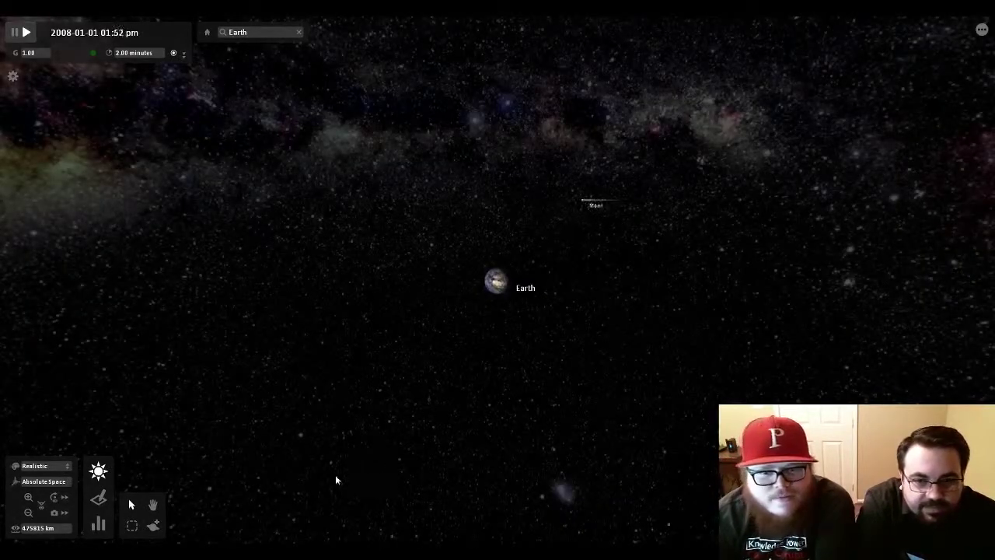
{"action": "left_click", "coordinate": [153, 525]}
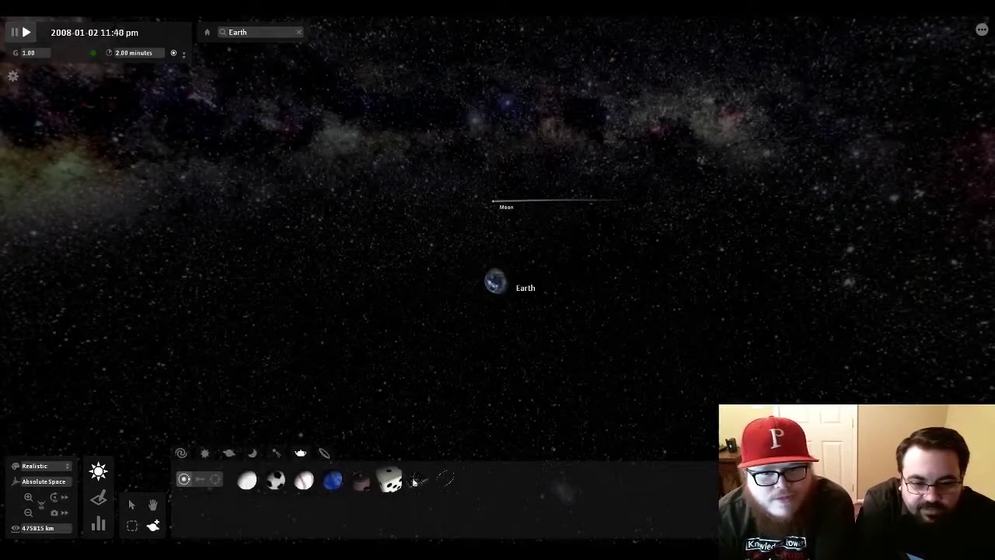
{"action": "left_click", "coordinate": [416, 480]}
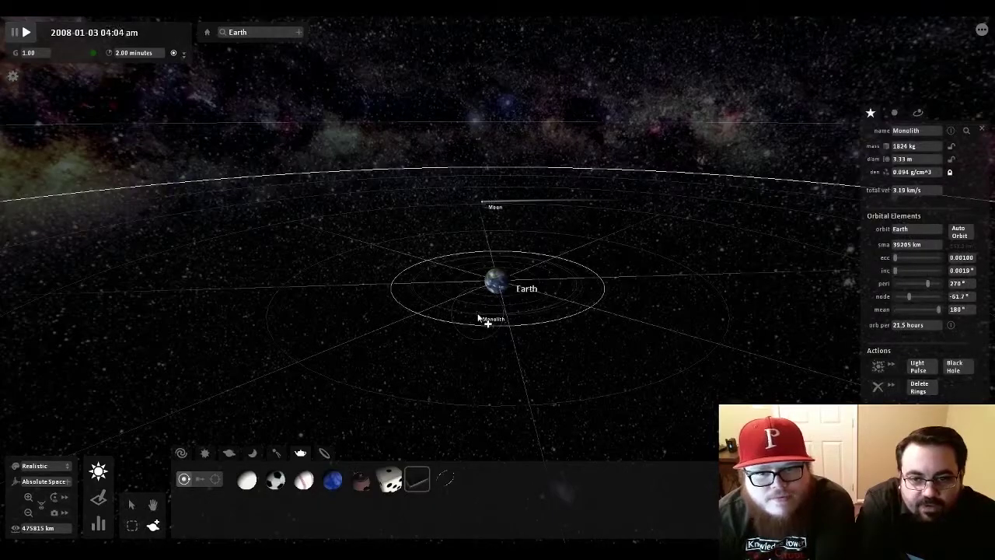
{"action": "left_click", "coordinate": [432, 374]}
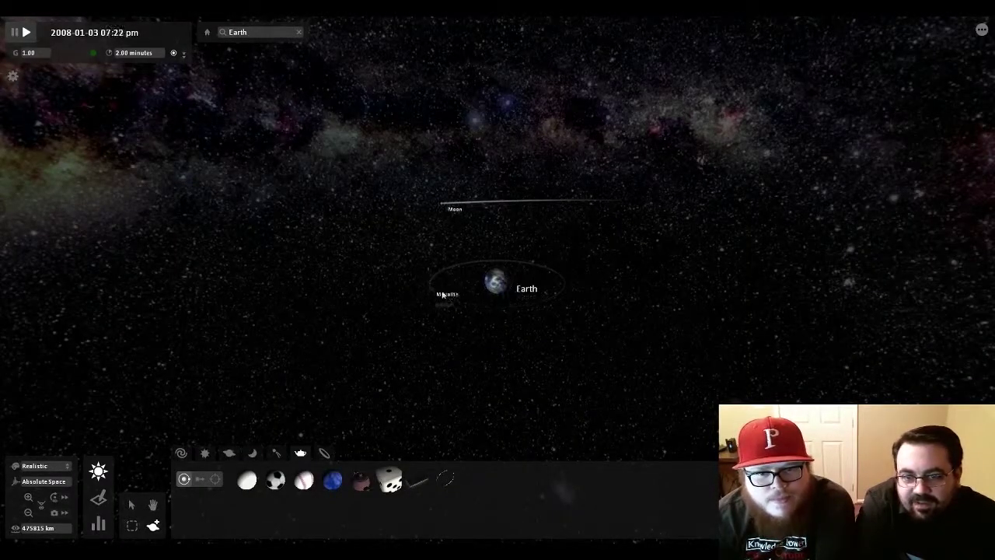
Focus the view on the Monolith orbiting Earth and pause the simulation
{"action": "double_click", "coordinate": [523, 266]}
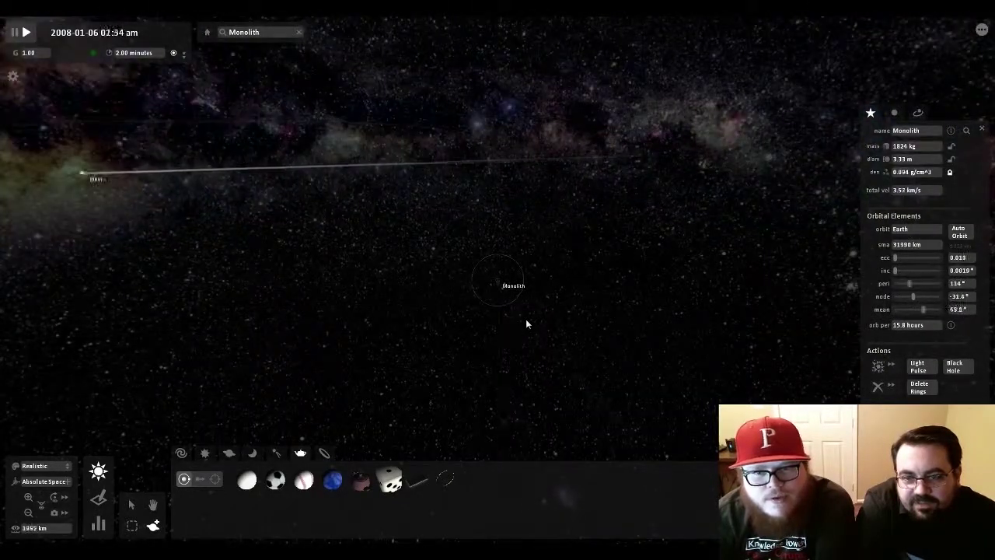
{"action": "double_click", "coordinate": [502, 285]}
{"action": "left_click", "coordinate": [469, 189]}
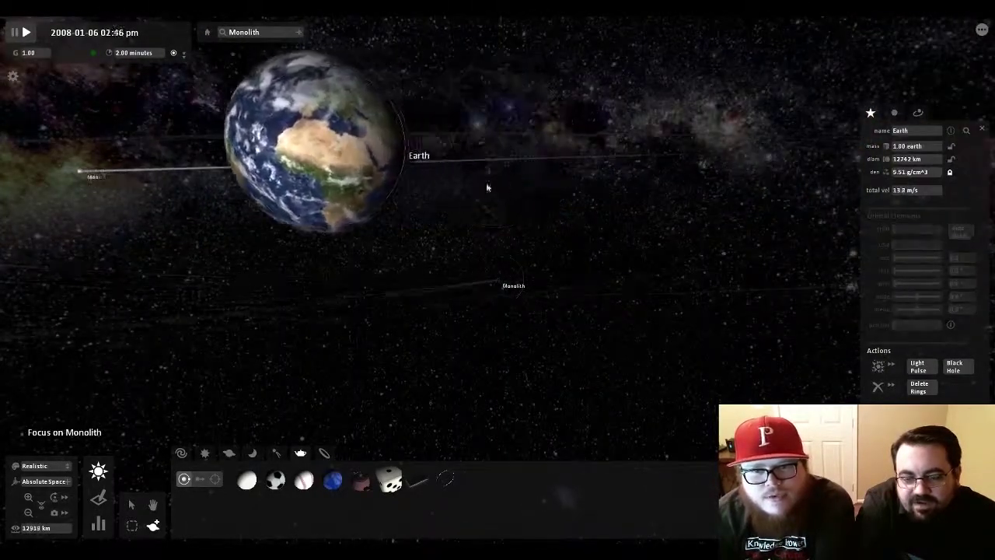
{"action": "left_click_drag", "start_coordinate": [171, 278], "coordinate": [205, 267]}
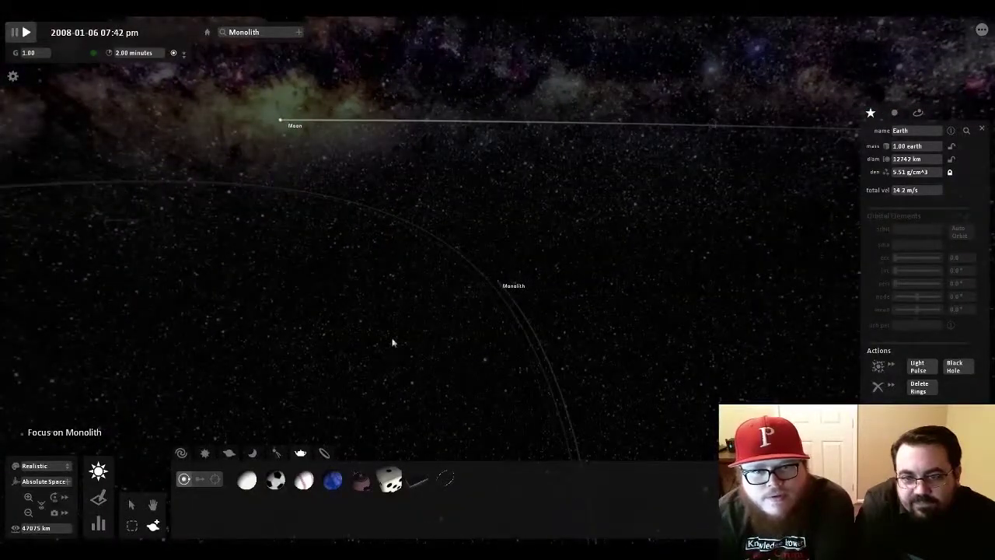
{"action": "left_click", "coordinate": [15, 34]}
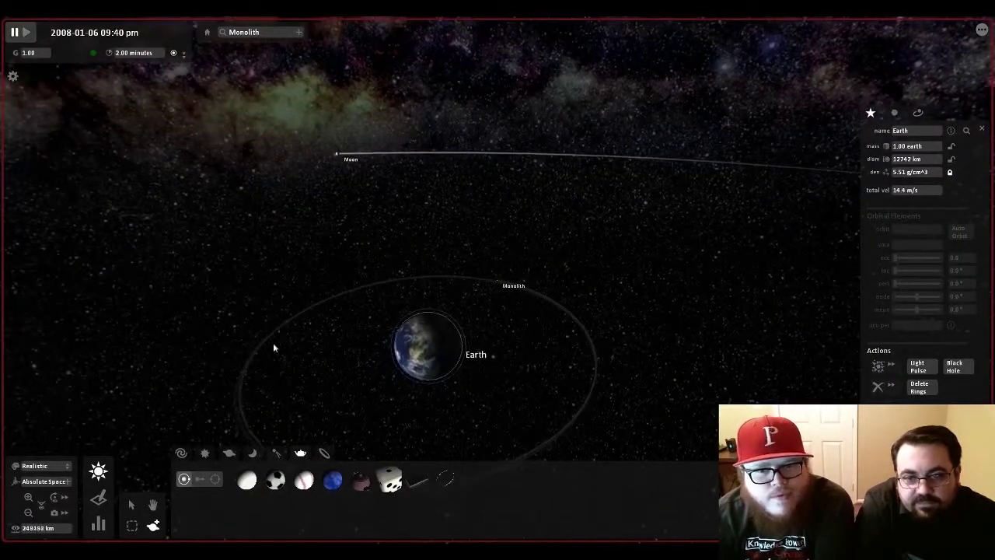
{"action": "scroll", "coordinate": [272, 343], "scroll_direction": "down", "scroll_amount": 3}
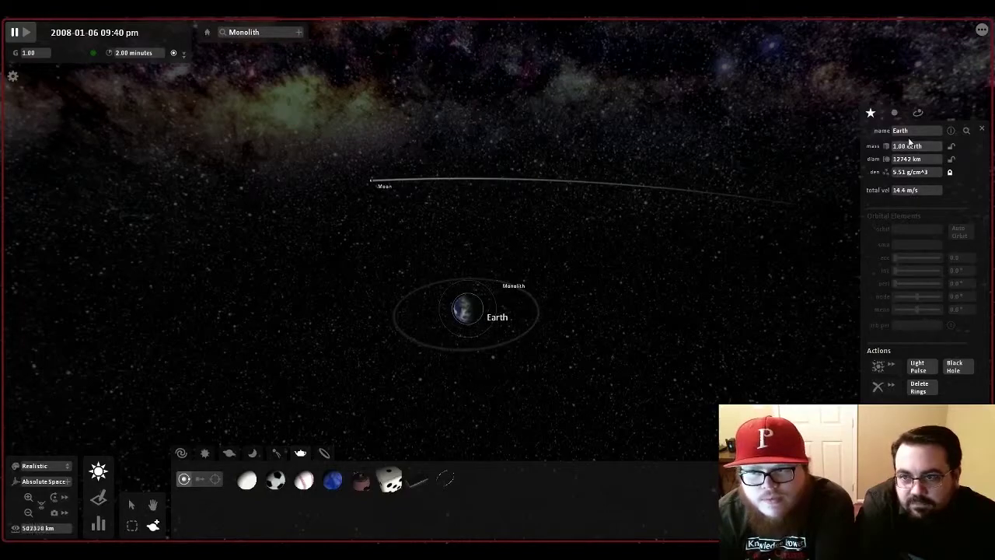
Select the Monolith and set its mass to 1 moon
{"action": "left_click", "coordinate": [495, 283]}
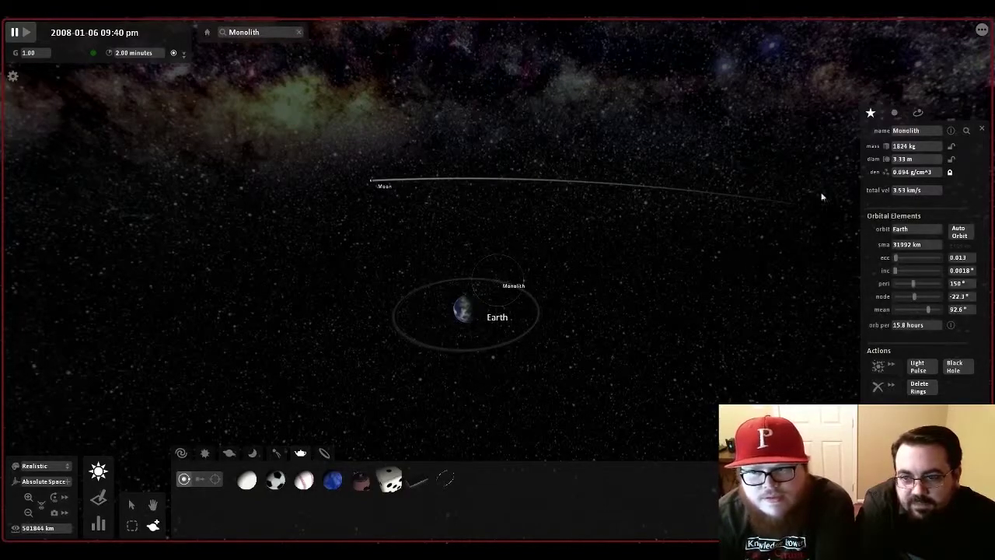
{"action": "left_click", "coordinate": [920, 148]}
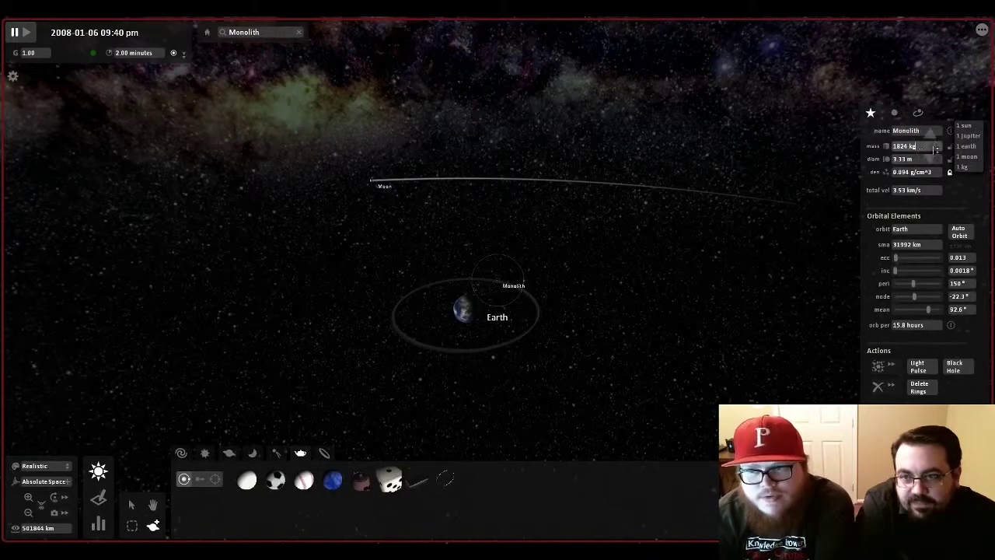
{"action": "left_click", "coordinate": [966, 157]}
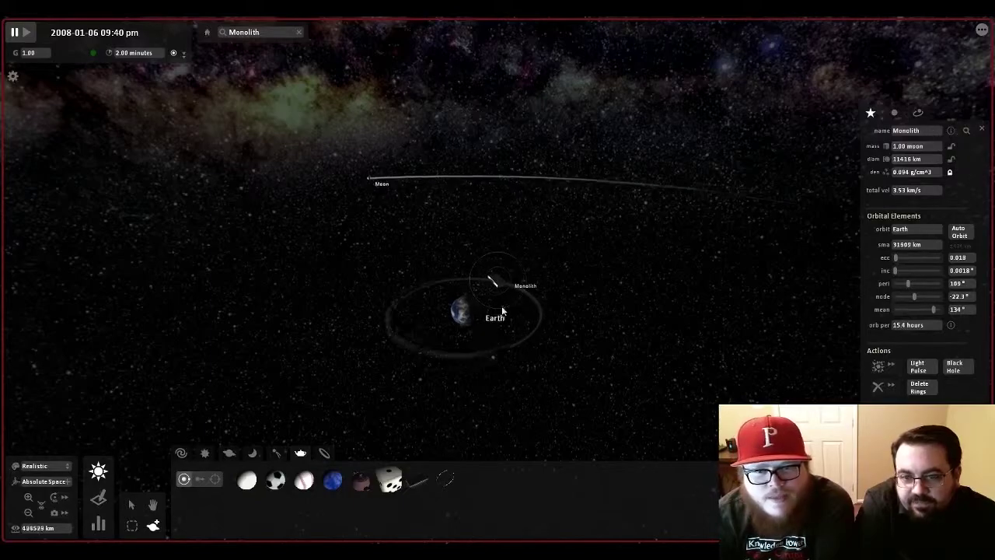
Examine the enlarged Monolith, its orbit around Earth and the Moon's path from several angles and distances
{"action": "scroll", "coordinate": [501, 311], "scroll_direction": "up", "scroll_amount": 5}
{"action": "scroll", "coordinate": [502, 307], "scroll_direction": "down", "scroll_amount": 3}
{"action": "right_click_drag", "start_coordinate": [604, 433], "coordinate": [568, 453]}
{"action": "scroll", "coordinate": [724, 370], "scroll_direction": "down", "scroll_amount": 5}
{"action": "scroll", "coordinate": [567, 440], "scroll_direction": "down", "scroll_amount": 4}
{"action": "right_click_drag", "start_coordinate": [568, 411], "coordinate": [503, 436]}
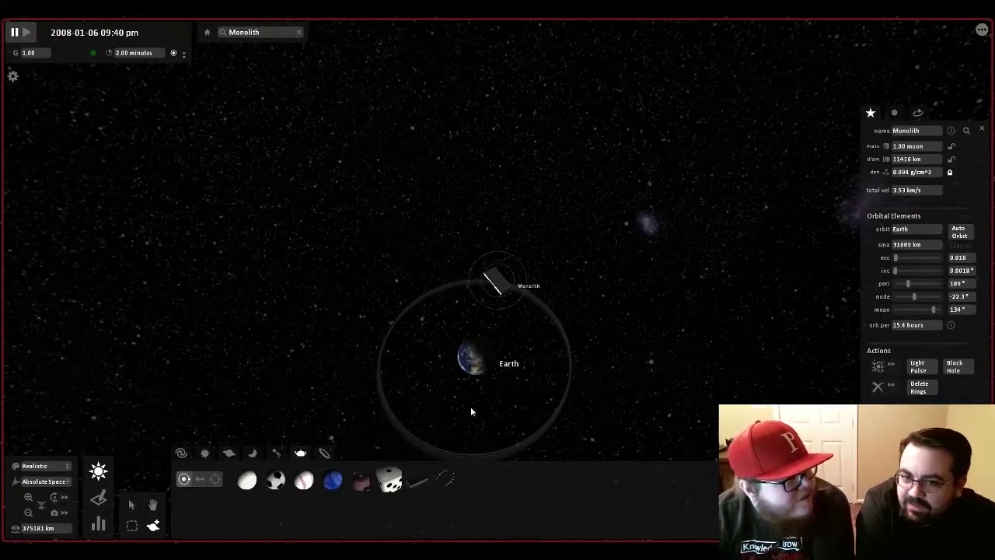
{"action": "scroll", "coordinate": [512, 299], "scroll_direction": "up", "scroll_amount": 2}
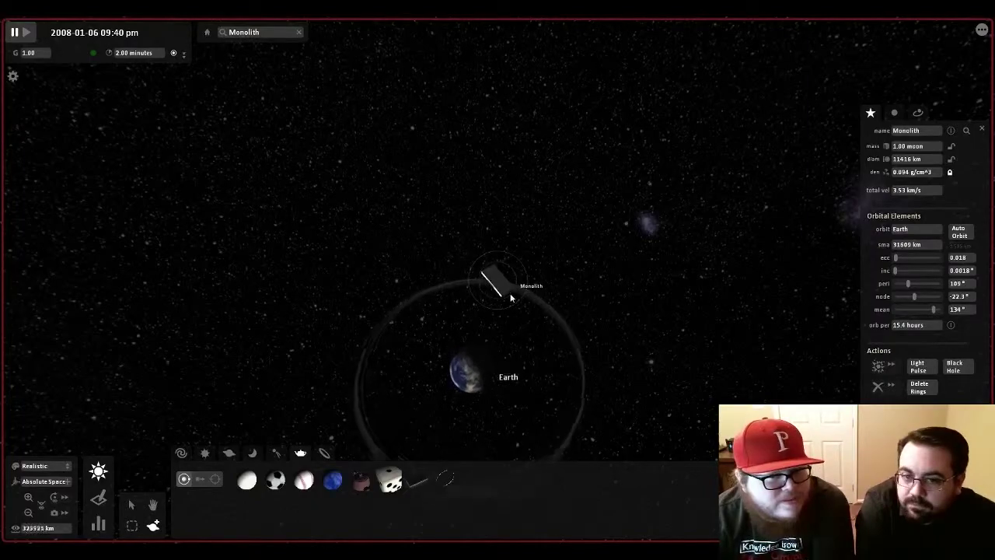
{"action": "right_click_drag", "start_coordinate": [510, 367], "coordinate": [458, 360]}
{"action": "left_click_drag", "start_coordinate": [509, 351], "coordinate": [511, 295]}
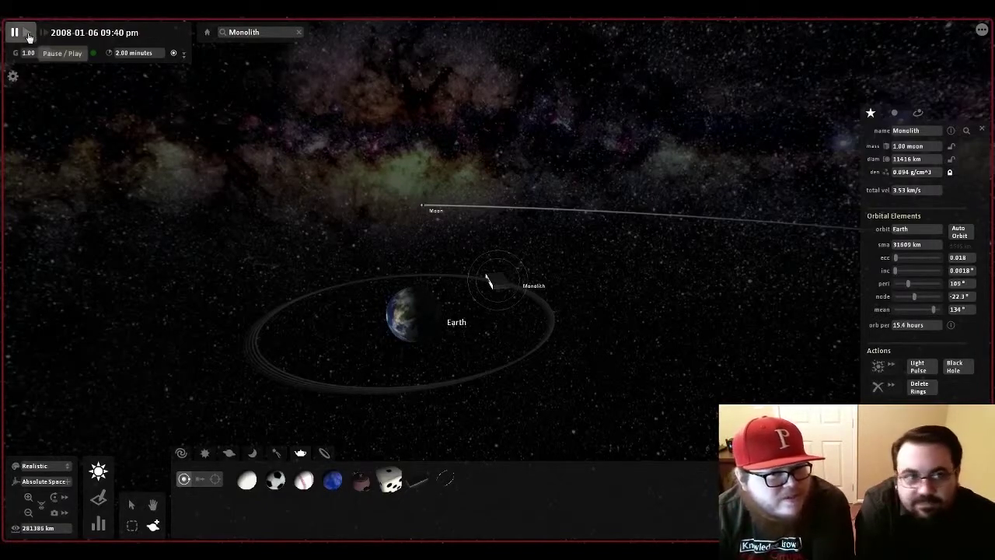
{"action": "left_click_drag", "start_coordinate": [134, 242], "coordinate": [138, 319]}
{"action": "scroll", "coordinate": [139, 319], "scroll_direction": "down", "scroll_amount": 3}
{"action": "left_click_drag", "start_coordinate": [233, 342], "coordinate": [239, 374]}
{"action": "scroll", "coordinate": [238, 374], "scroll_direction": "down", "scroll_amount": 2}
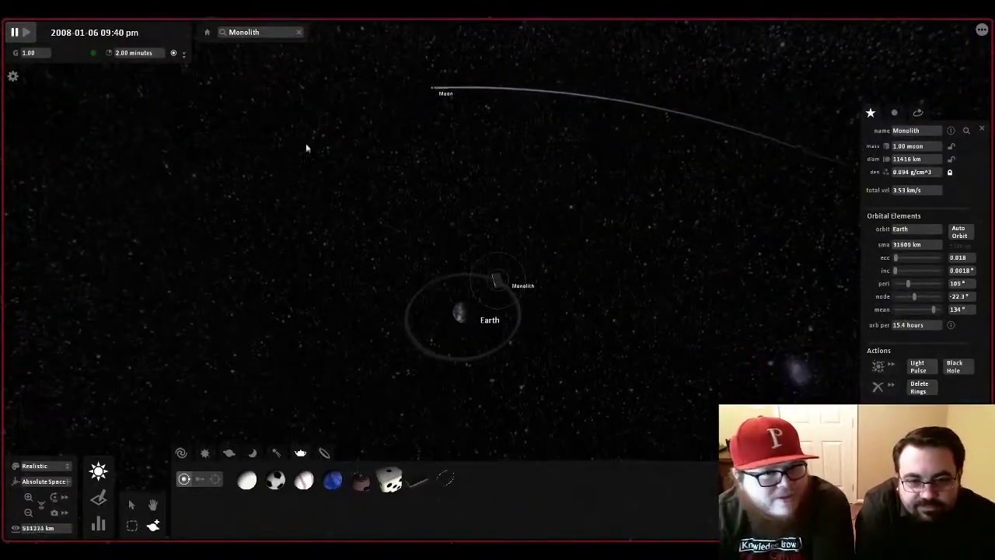
Resume the simulation and set the Monolith's mass to 1 earth while it orbits Earth
{"action": "left_click", "coordinate": [28, 34]}
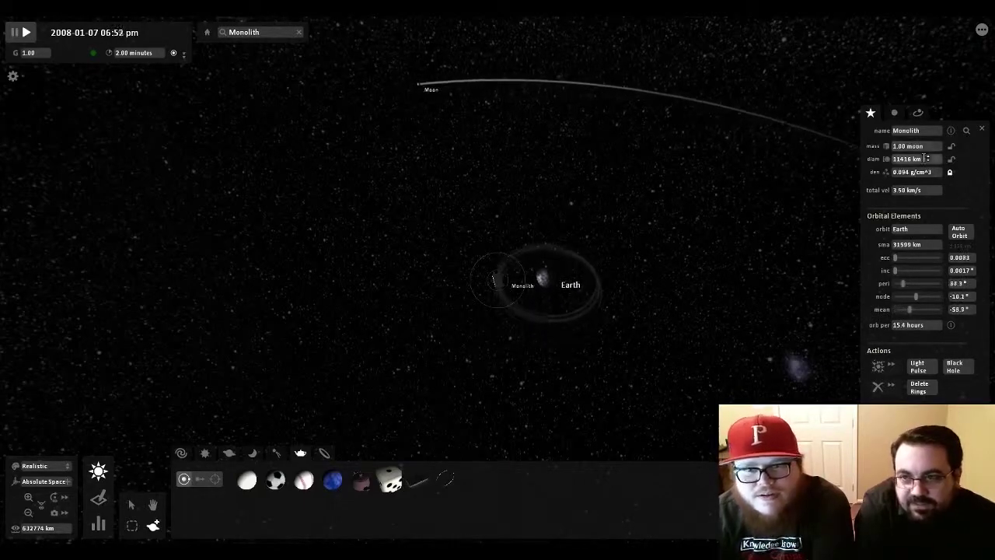
{"action": "left_click", "coordinate": [923, 147]}
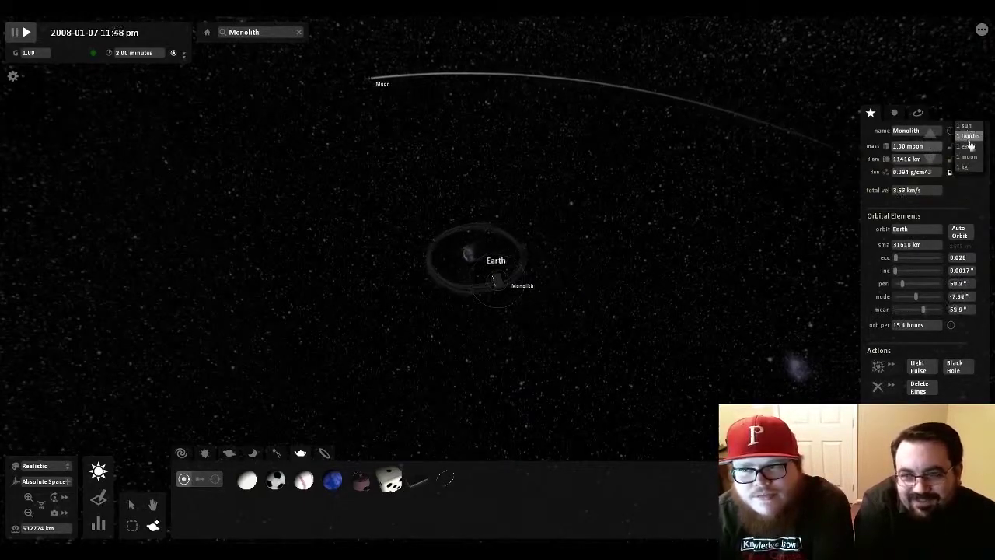
{"action": "left_click", "coordinate": [970, 146]}
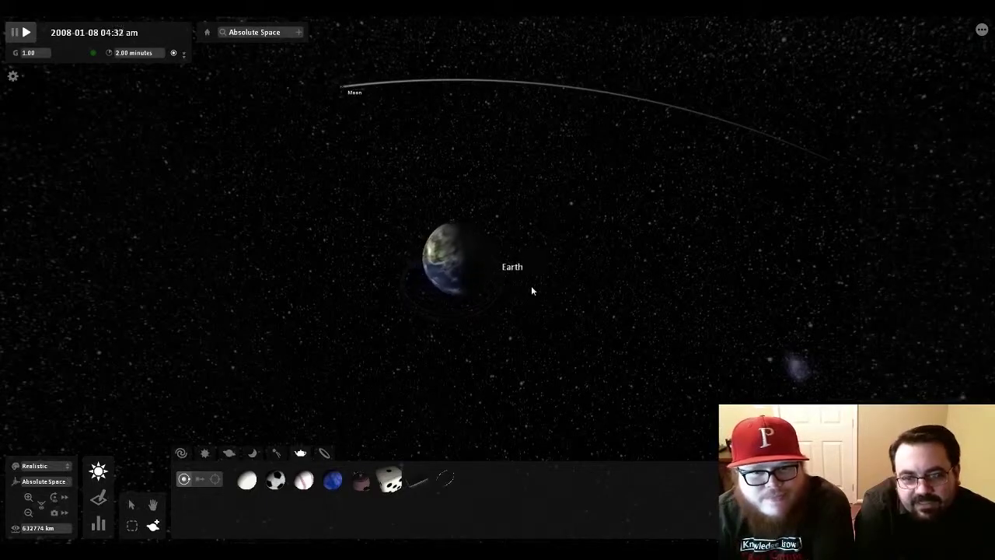
{"action": "left_click_drag", "start_coordinate": [530, 286], "coordinate": [561, 351]}
{"action": "scroll", "coordinate": [467, 322], "scroll_direction": "down", "scroll_amount": 3}
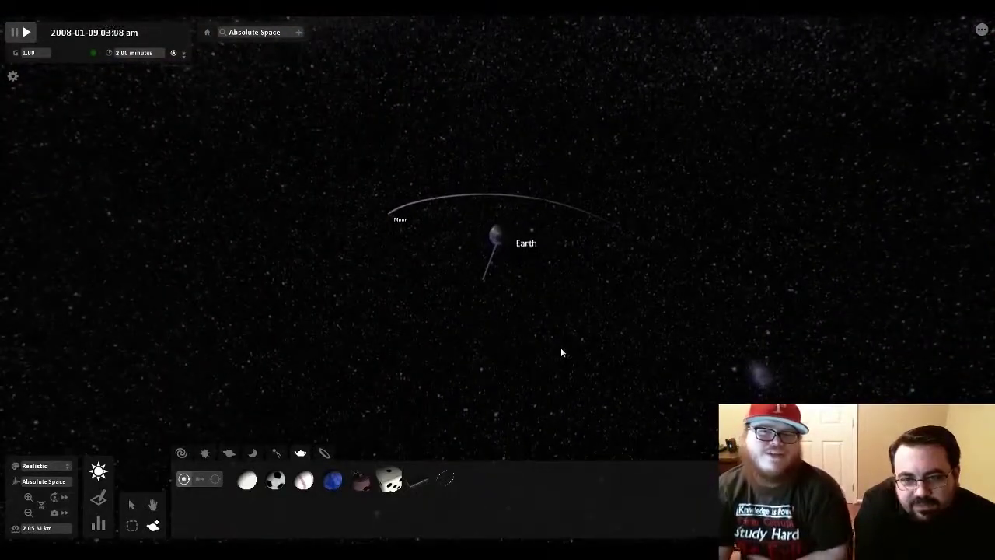
{"action": "scroll", "coordinate": [561, 347], "scroll_direction": "down", "scroll_amount": 5}
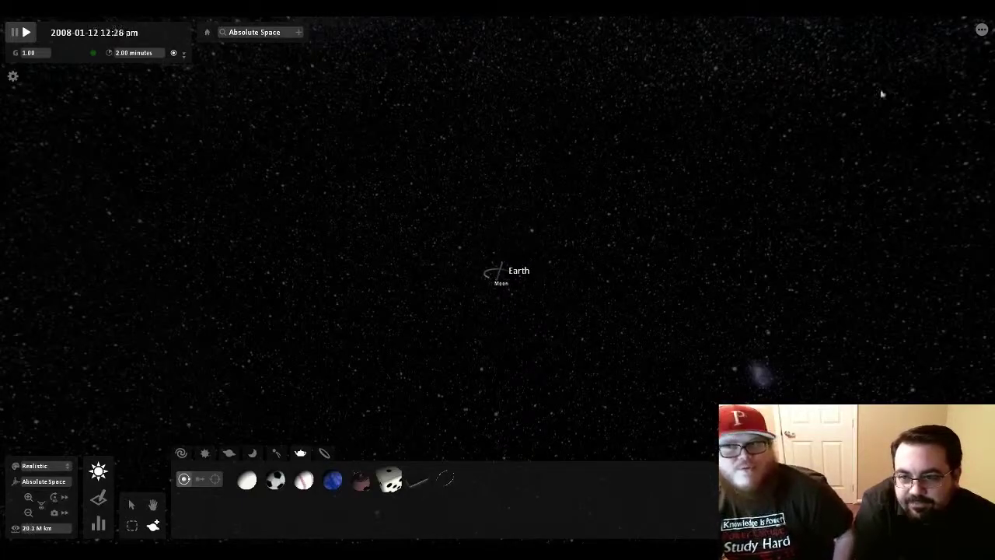
Load the preset simulation of the Shoemaker-Levy 9 fragments at Jupiter and pause it
{"action": "left_click", "coordinate": [980, 31]}
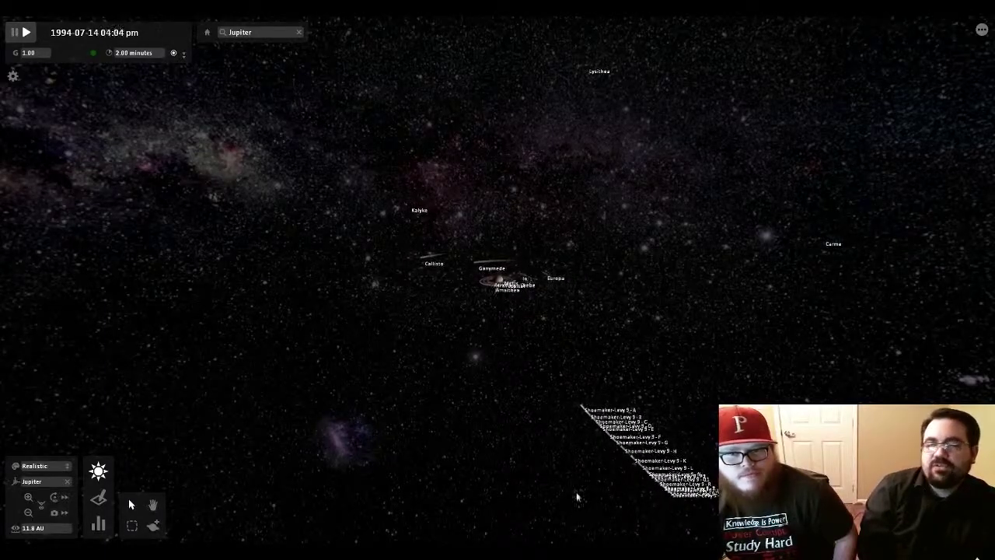
{"action": "left_click", "coordinate": [15, 31]}
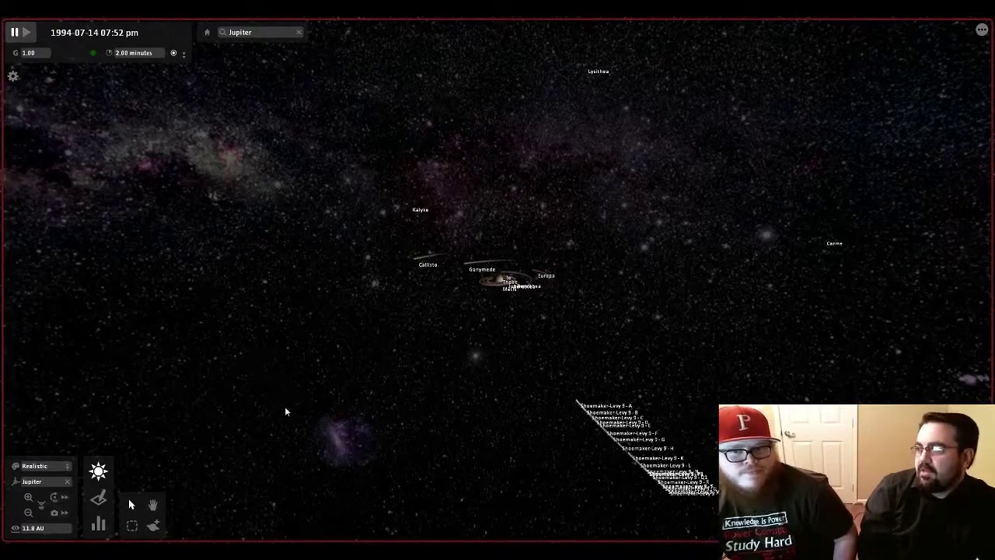